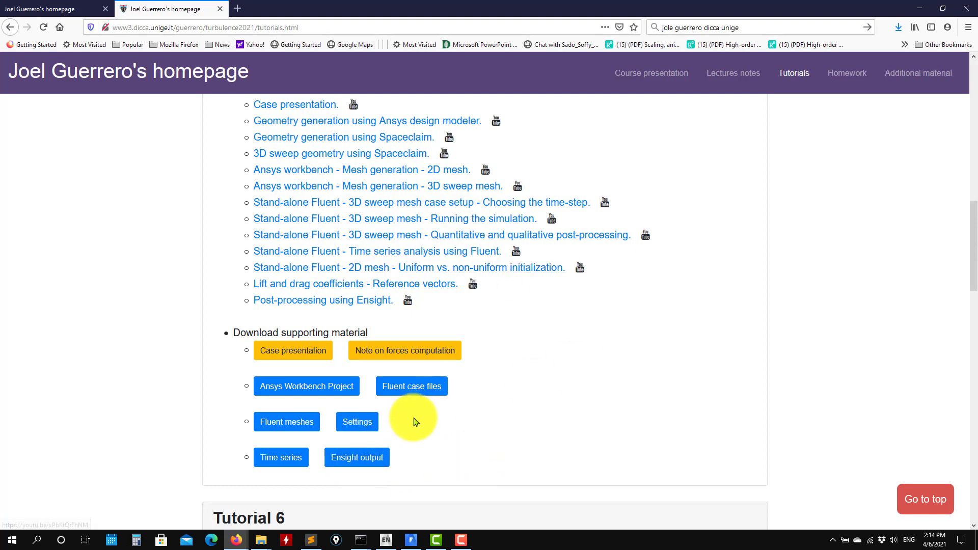
# - Review the supporting material list on the tutorials page, and switch to the Fluent session with the init.cas case
pyautogui.scroll(3, 561, 377)
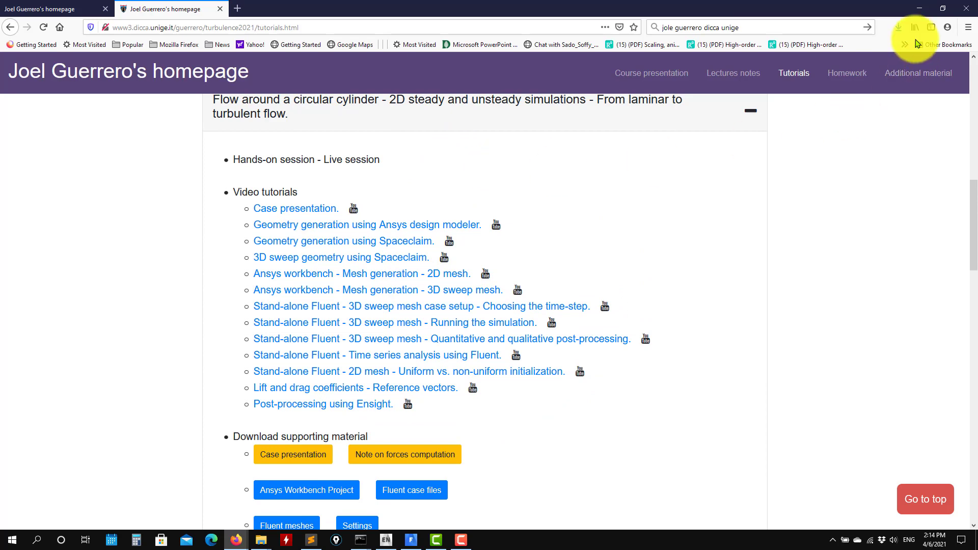
pyautogui.scroll(-2, 738, 209)
pyautogui.click(919, 8)
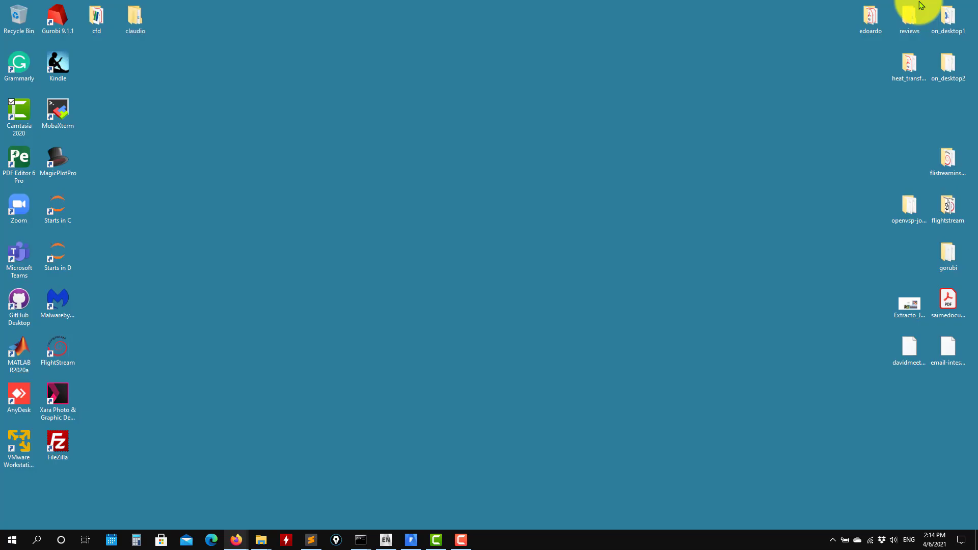
pyautogui.click(414, 541)
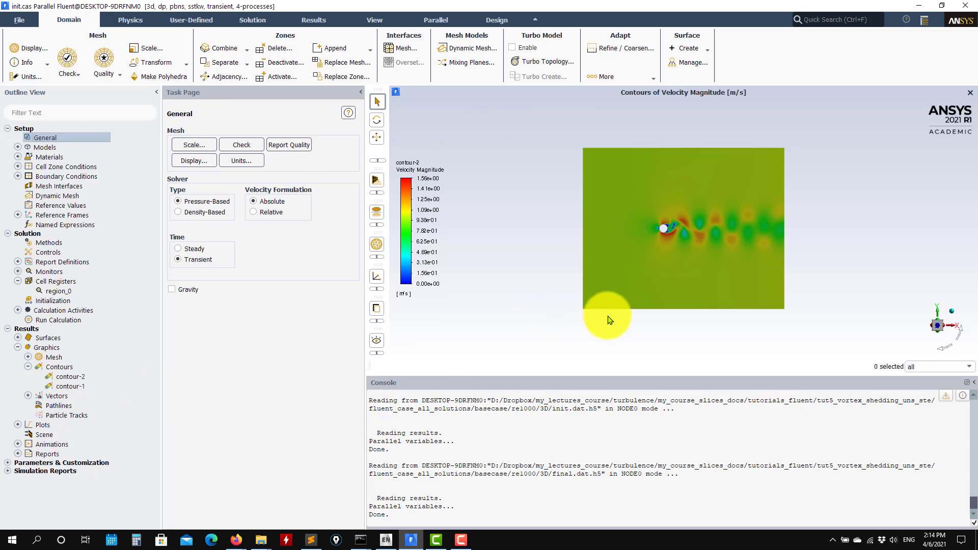
# - Open the calculation activities and inspect the autosave settings, closing them without changes
pyautogui.click(18, 310)
pyautogui.click(28, 339)
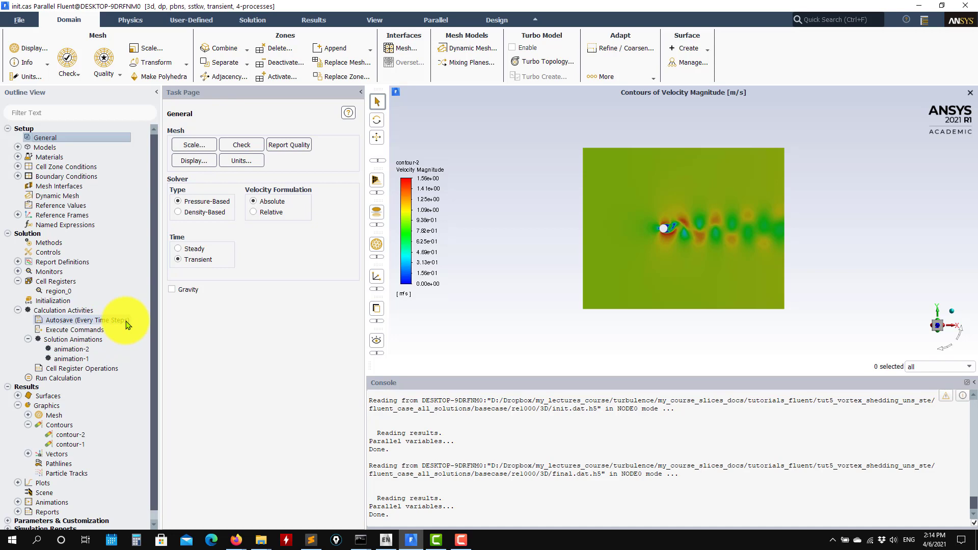
pyautogui.doubleClick(70, 314)
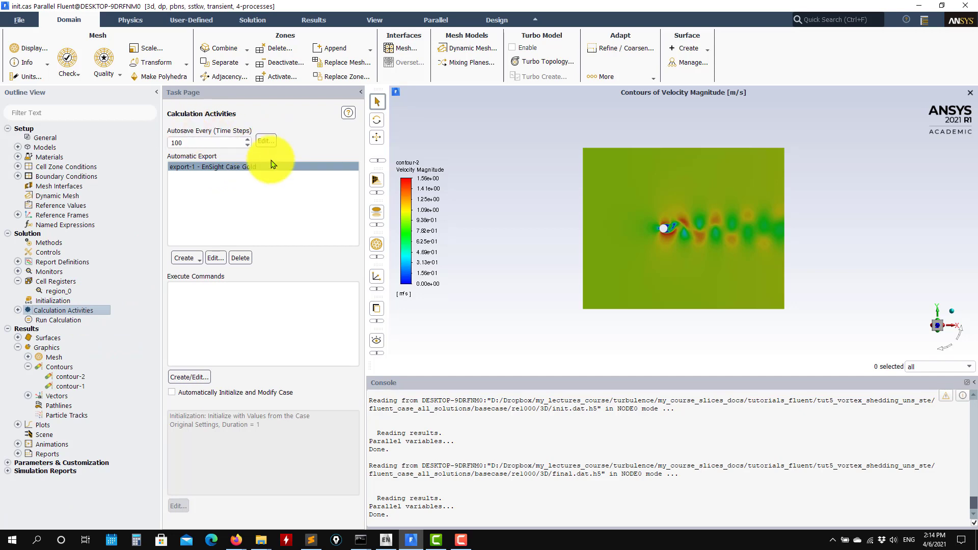
pyautogui.click(266, 141)
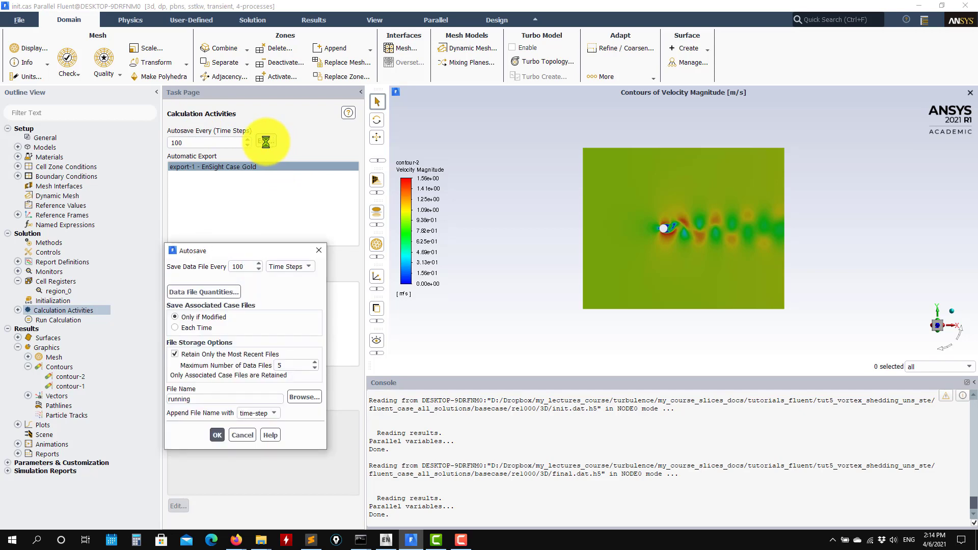
pyautogui.click(244, 434)
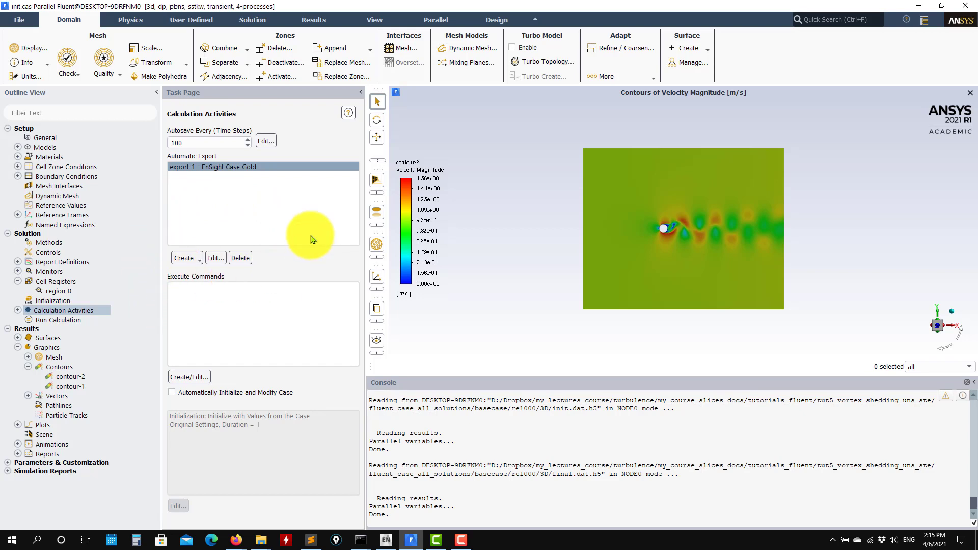
# - Create a new automatic solution data export with the EnSight Case Gold file type
pyautogui.click(240, 167)
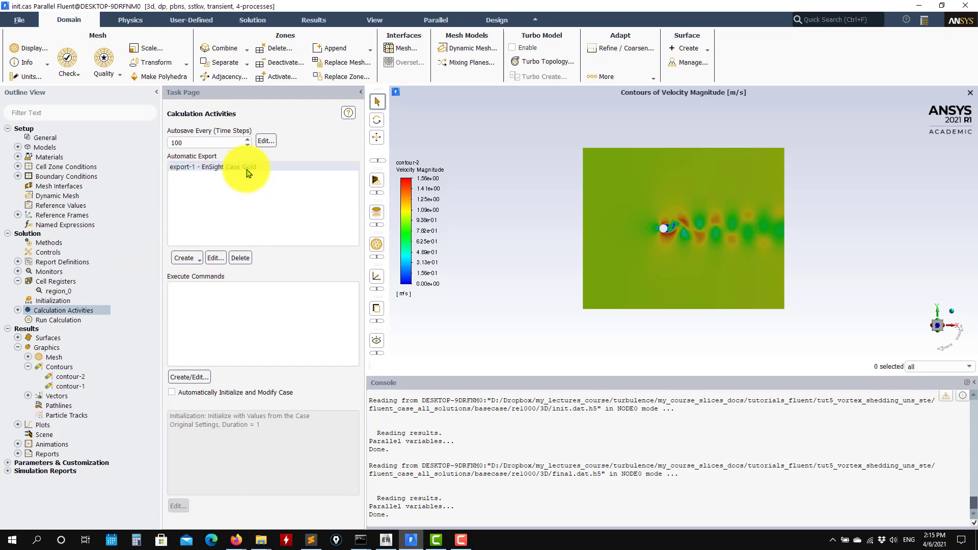
pyautogui.click(189, 167)
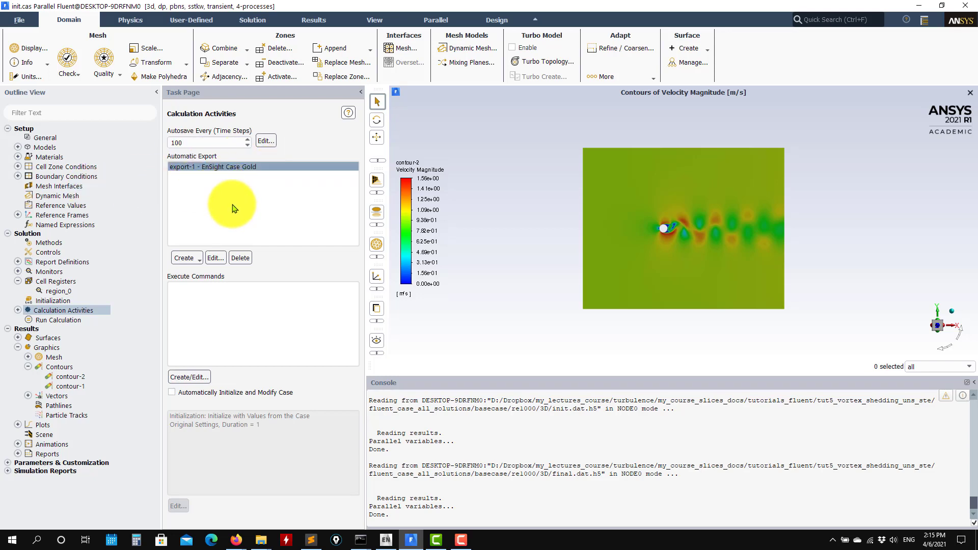
pyautogui.click(196, 259)
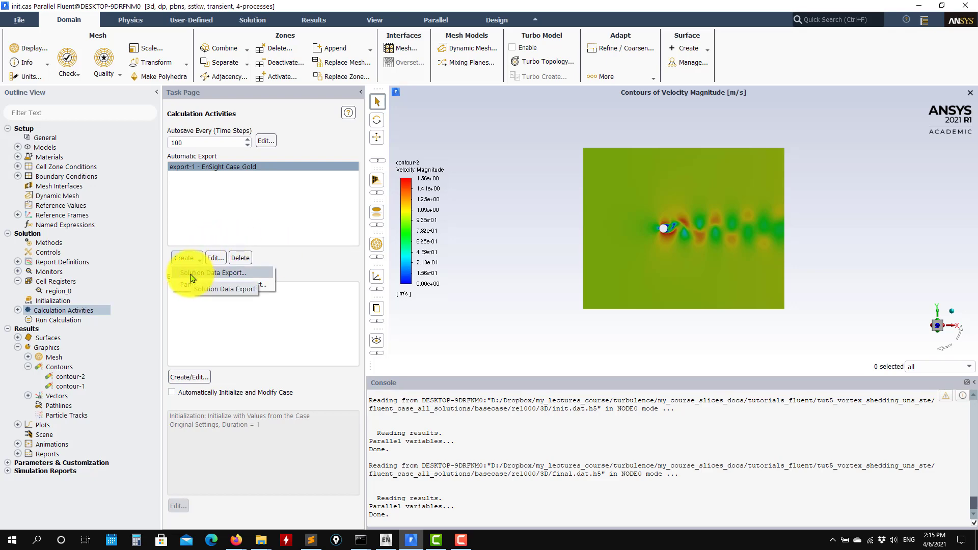
pyautogui.click(191, 275)
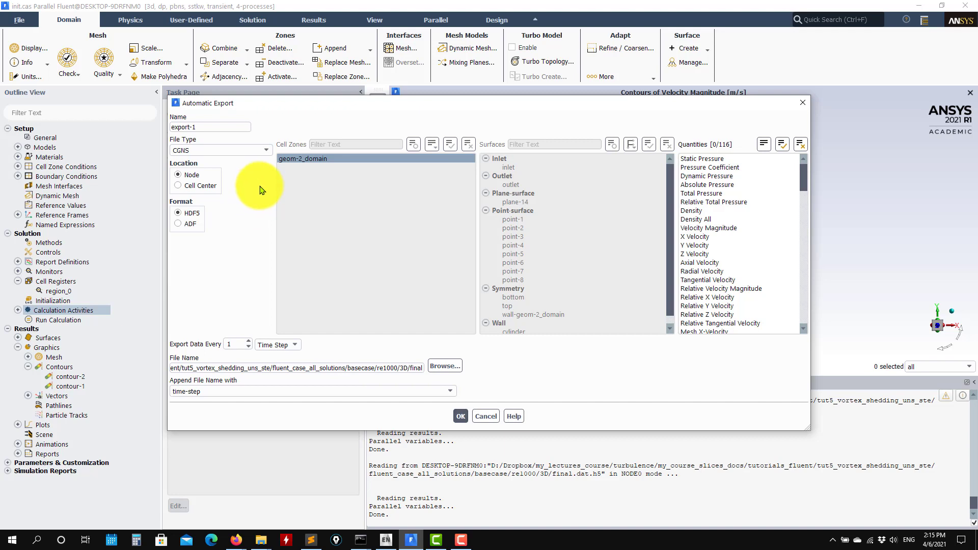
pyautogui.click(266, 152)
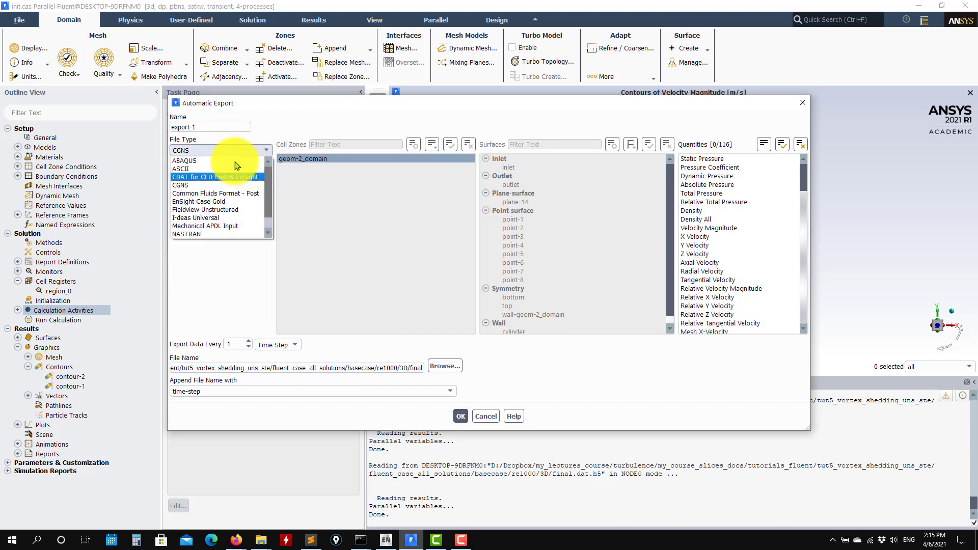
pyautogui.scroll(-1, 238, 201)
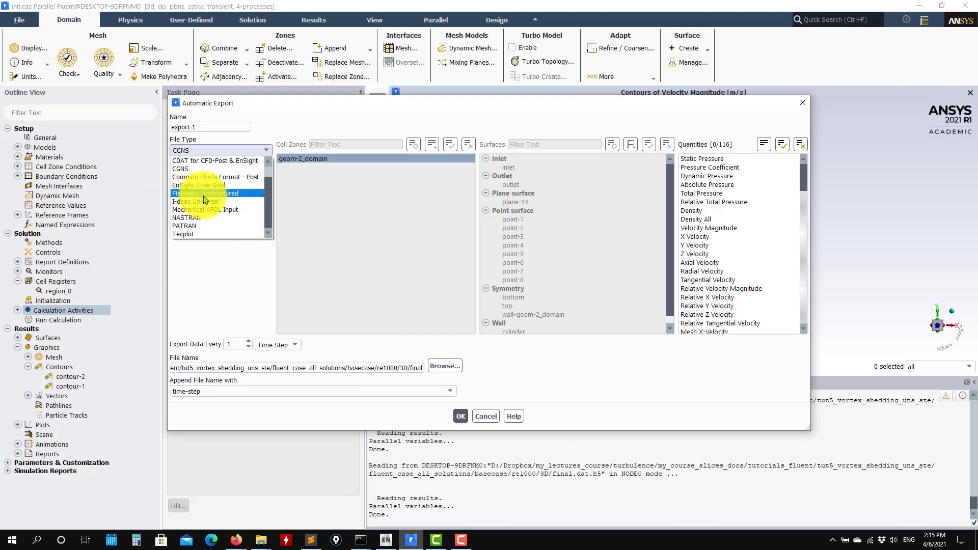
pyautogui.scroll(2, 214, 193)
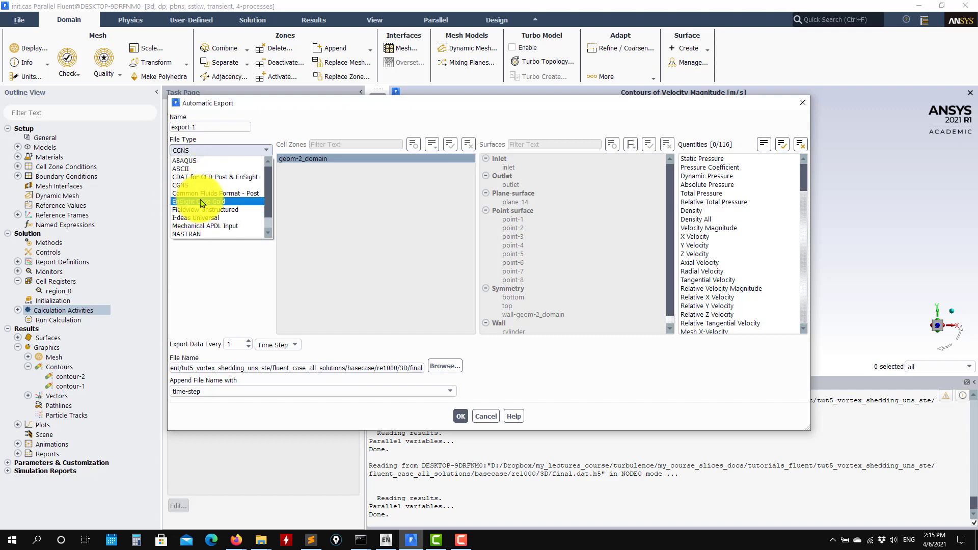
pyautogui.click(202, 202)
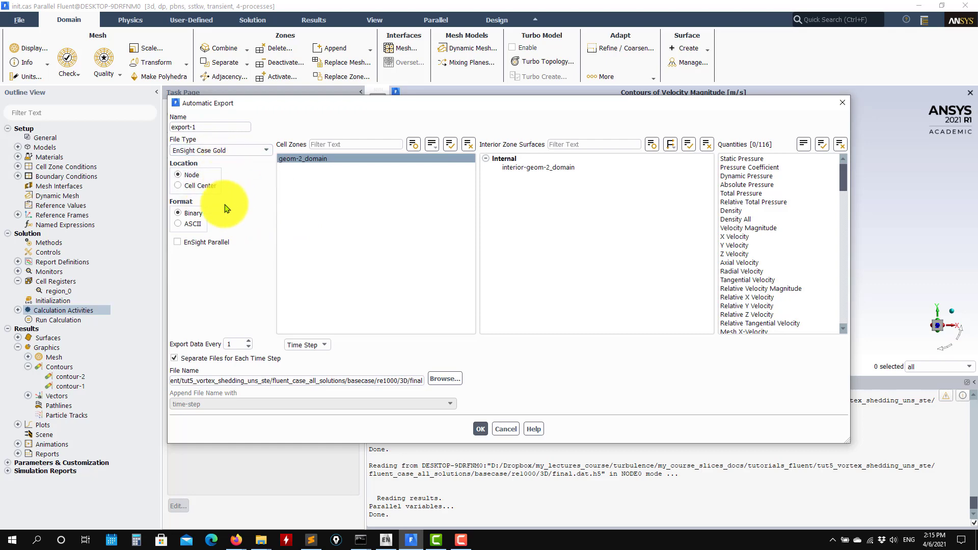
# - Select Static Pressure, Velocity Magnitude, and X, Y and Z Velocity as the quantities to export
pyautogui.moveTo(844, 173); pyautogui.dragTo(833, 142)
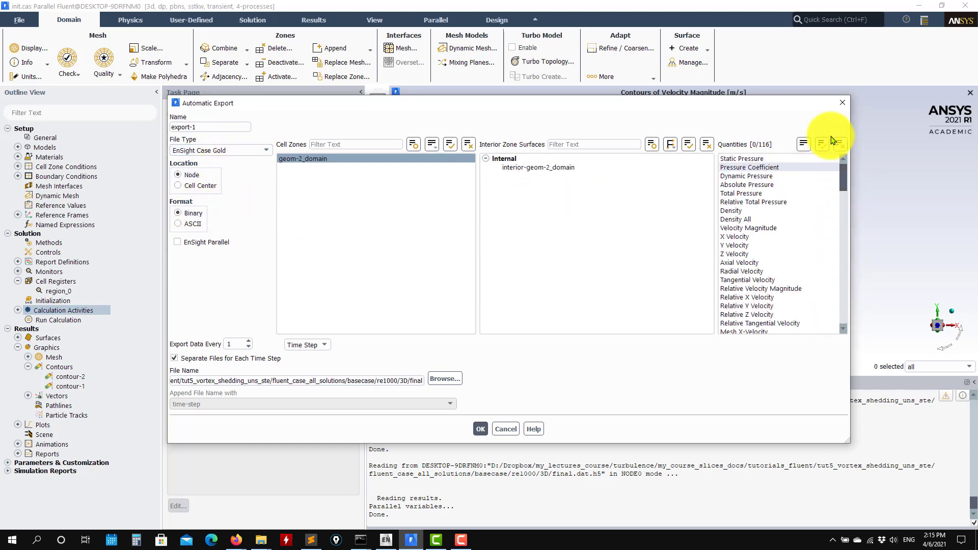
pyautogui.click(742, 162)
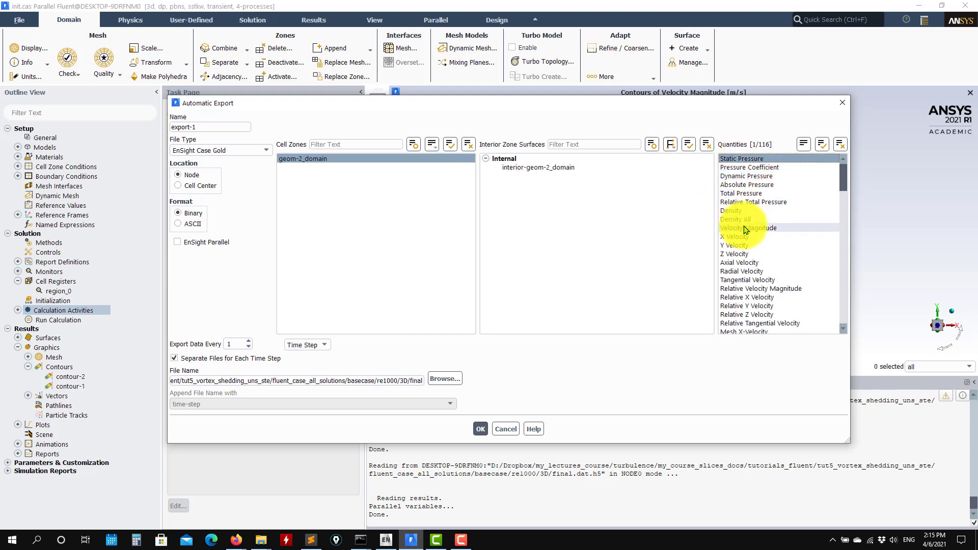
pyautogui.moveTo(745, 229); pyautogui.dragTo(744, 254)
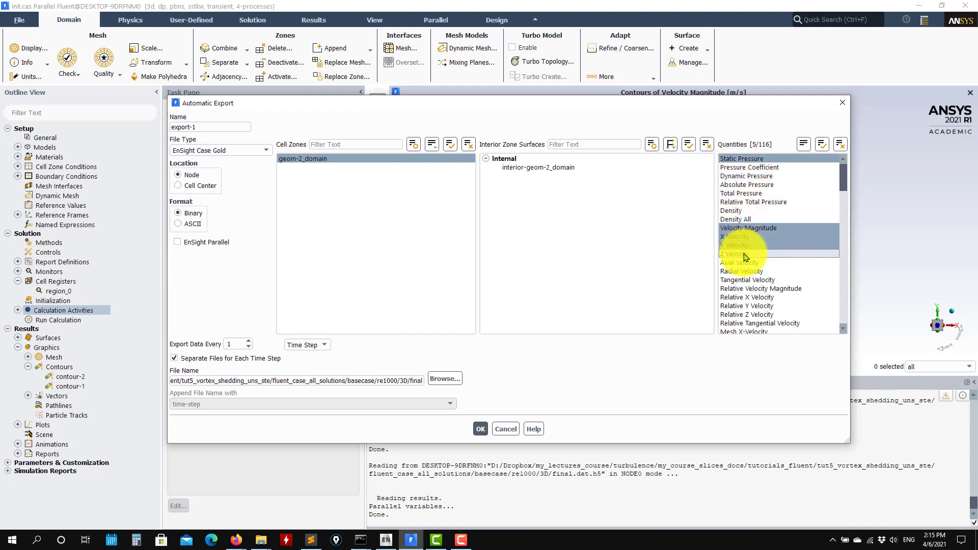
# - Set the export file name to the relative path ./test
pyautogui.click(437, 383)
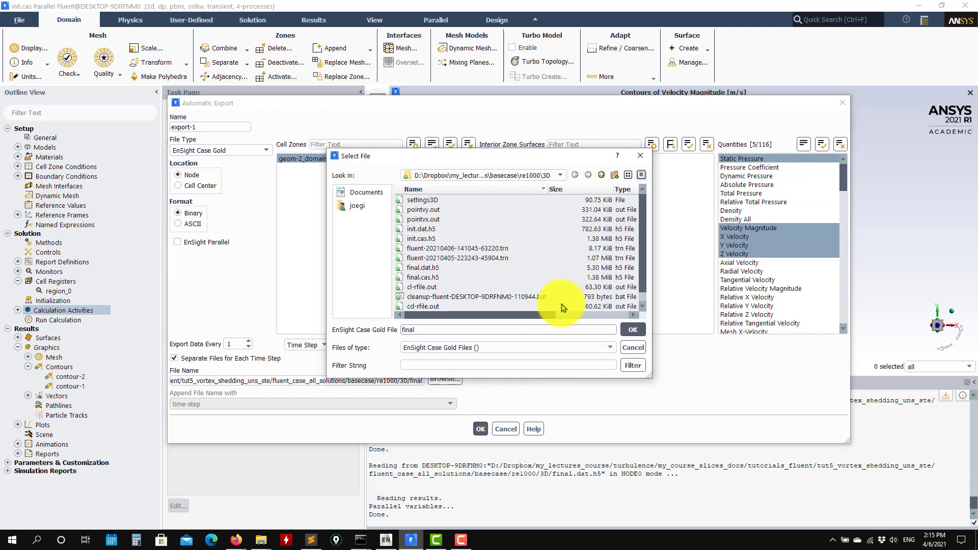
pyautogui.click(632, 329)
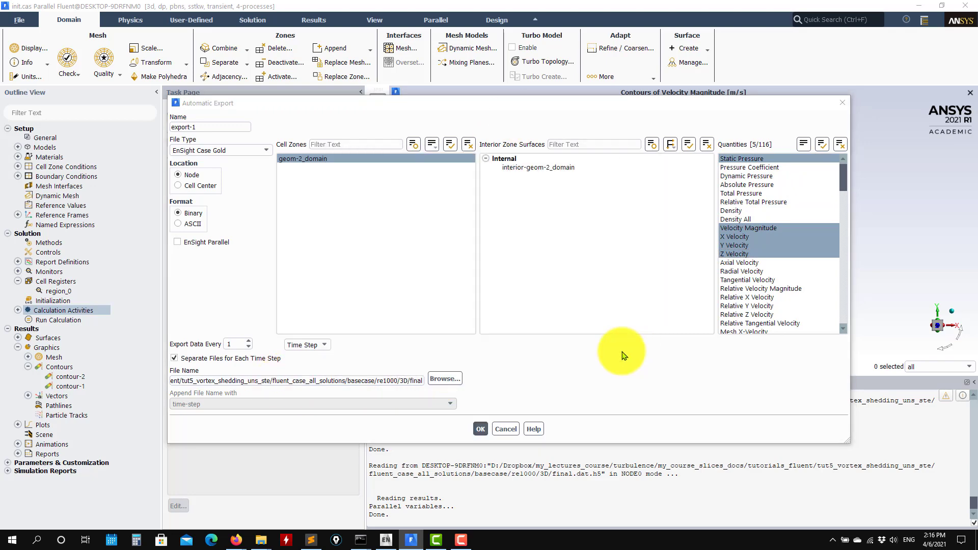
pyautogui.tripleClick(351, 381)
pyautogui.doubleClick(349, 382)
pyautogui.tripleClick(349, 383)
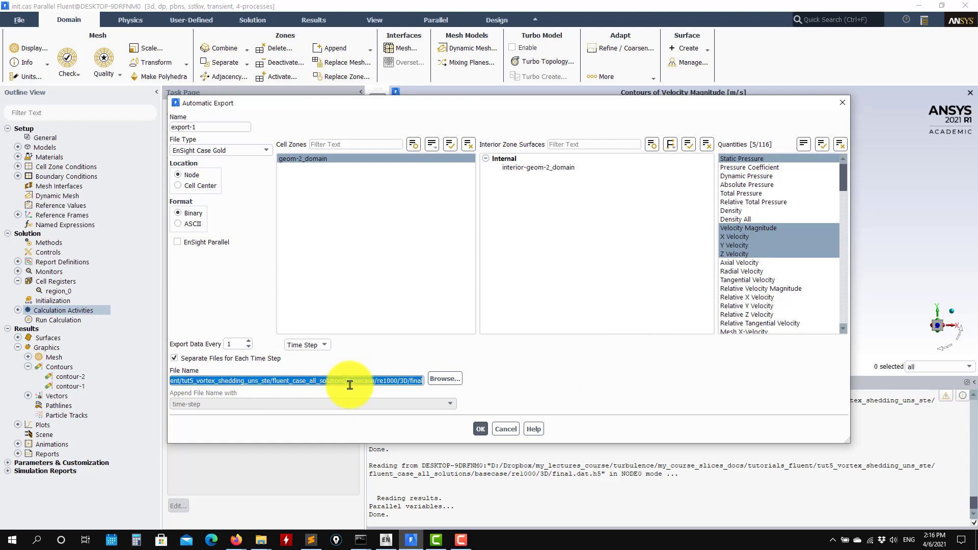
pyautogui.write('./test')
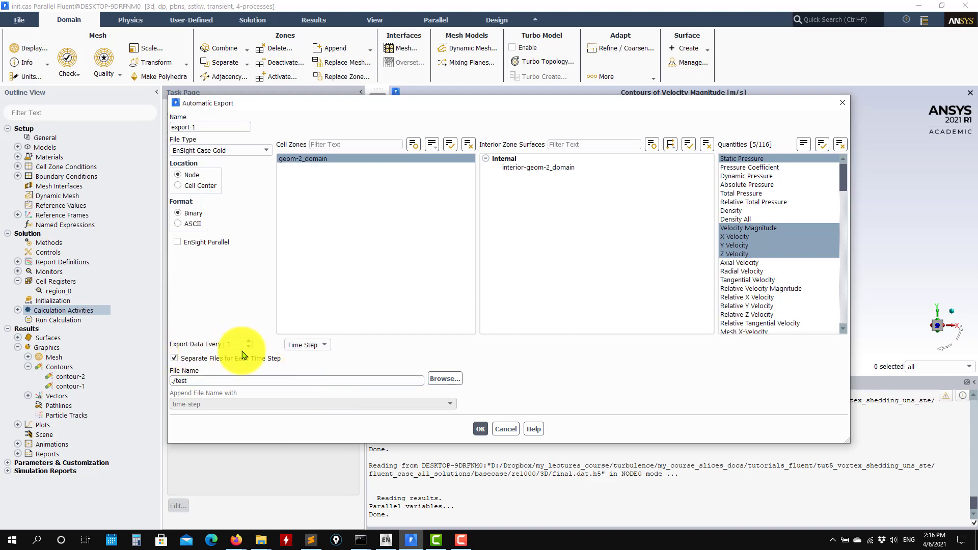
# - Try the Flow Time export frequency and disabling separate files per time step, then restore Time Step and separate files
pyautogui.click(322, 345)
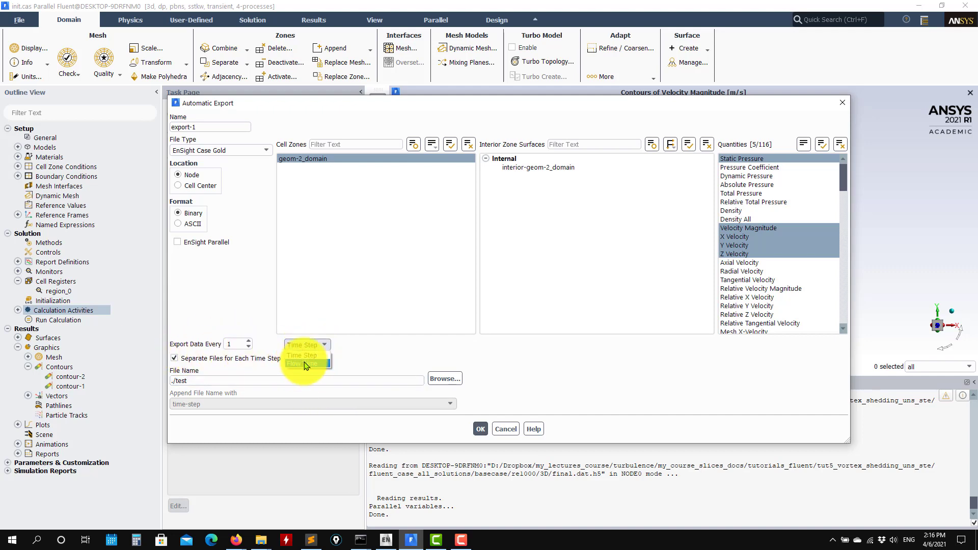
pyautogui.click(238, 347)
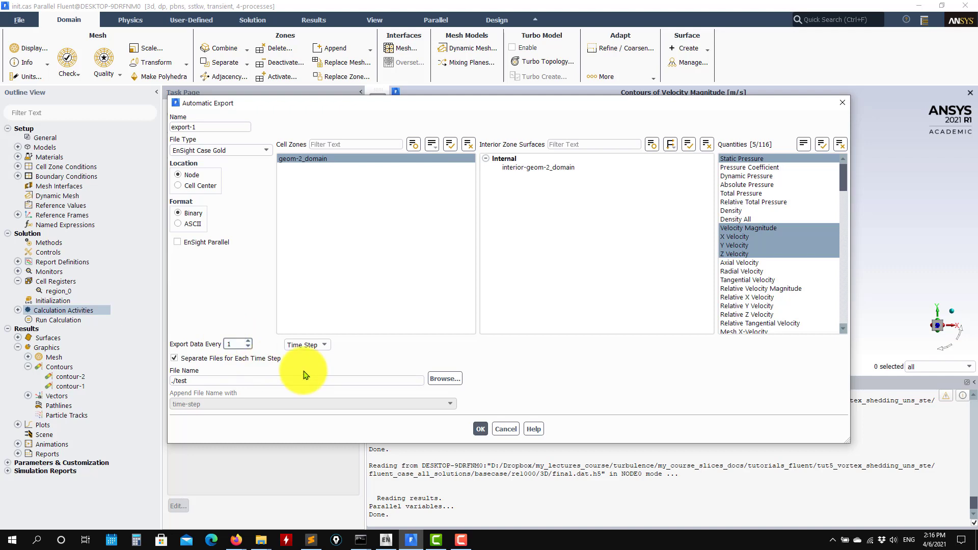
pyautogui.click(305, 345)
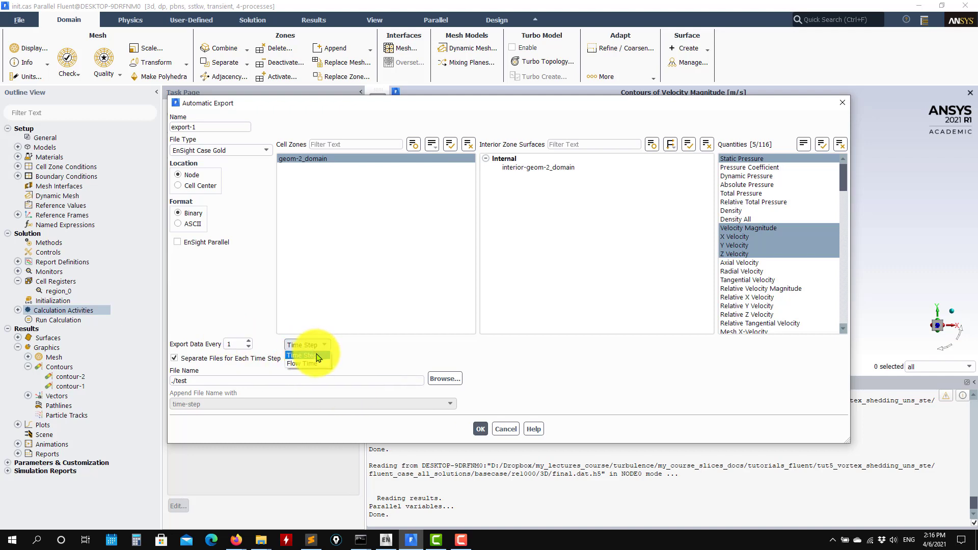
pyautogui.click(303, 362)
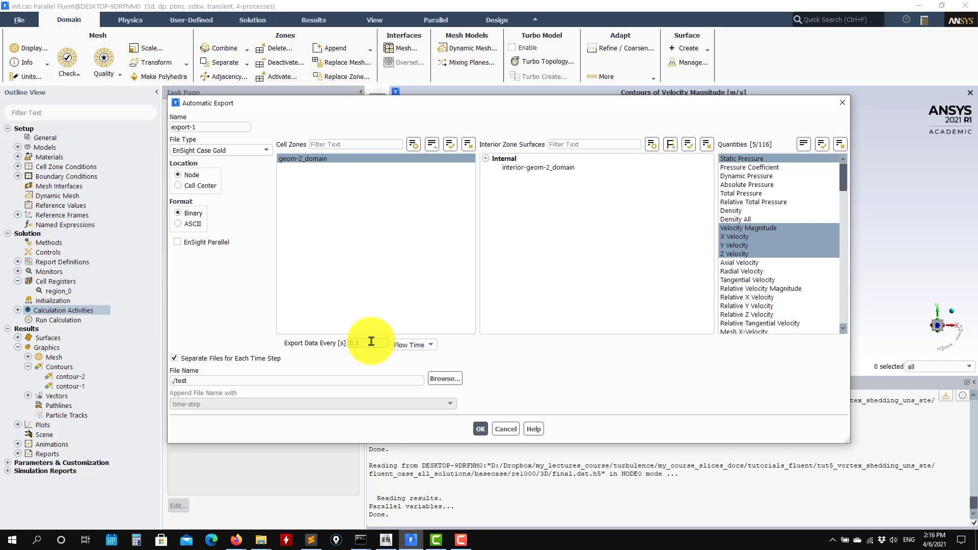
pyautogui.click(412, 345)
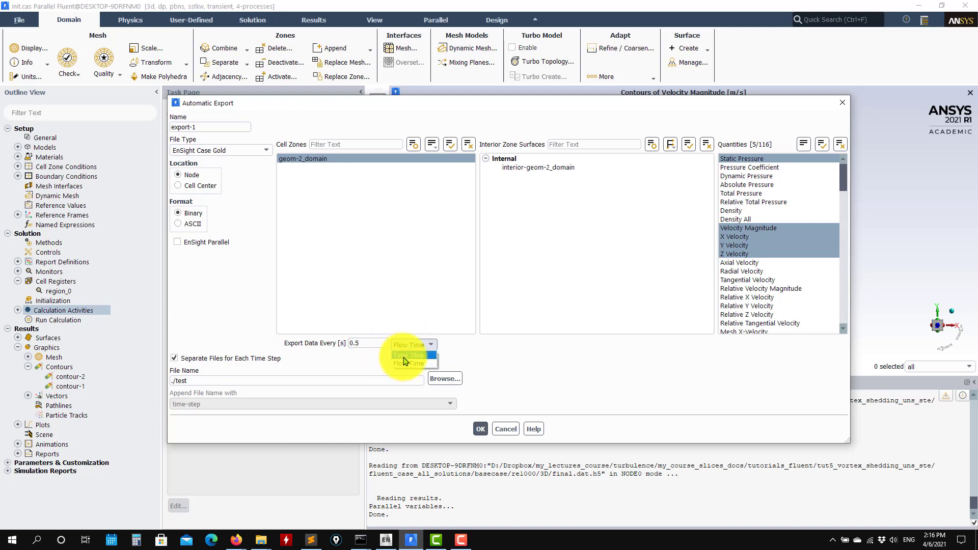
pyautogui.click(407, 354)
pyautogui.click(209, 359)
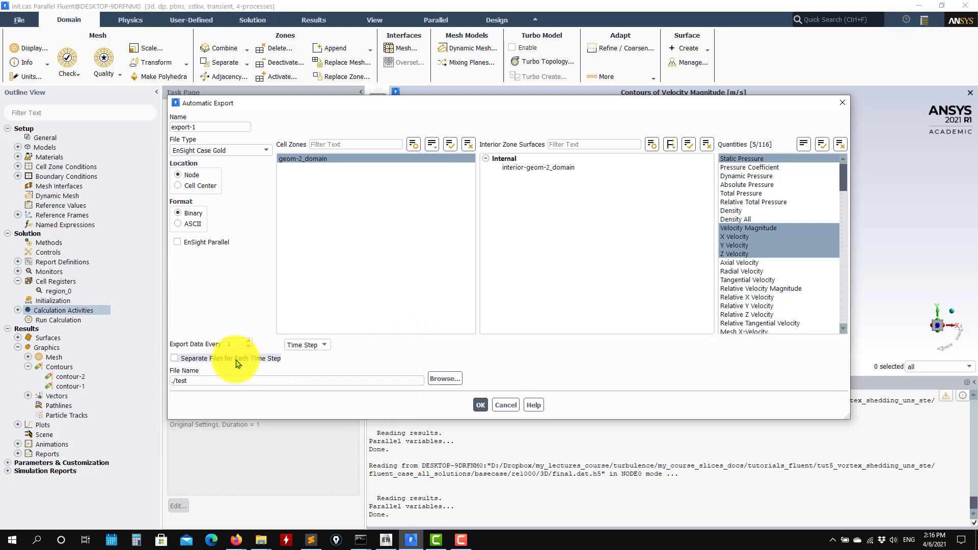
pyautogui.click(196, 359)
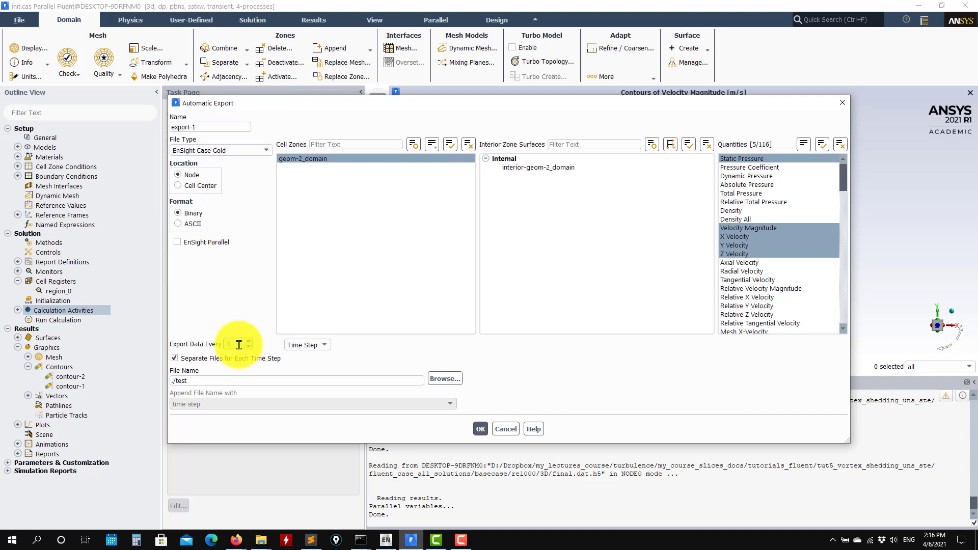
# - Switch to the 3D case folder in File Explorer, examine the EnSight files in its ens subfolder, and return to the export settings
pyautogui.click(258, 541)
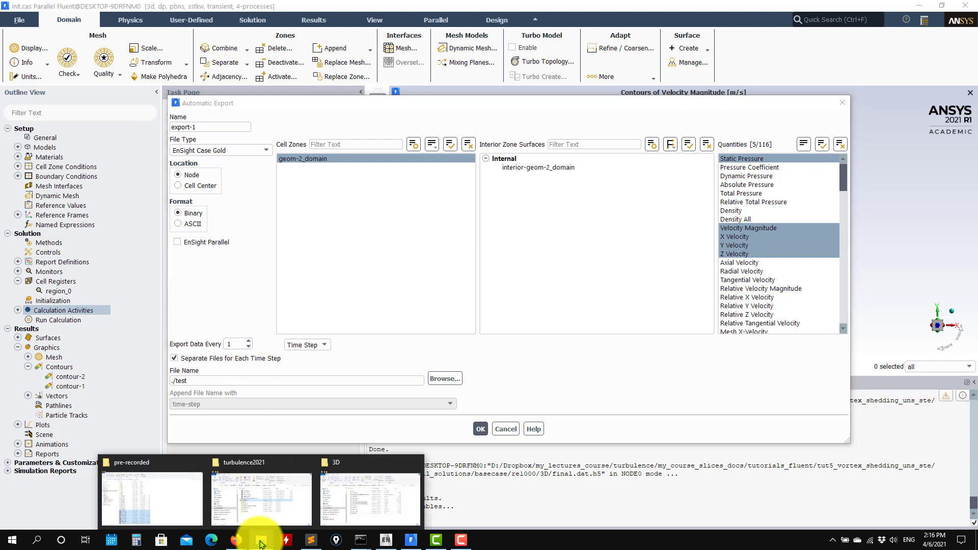
pyautogui.click(357, 492)
pyautogui.click(218, 187)
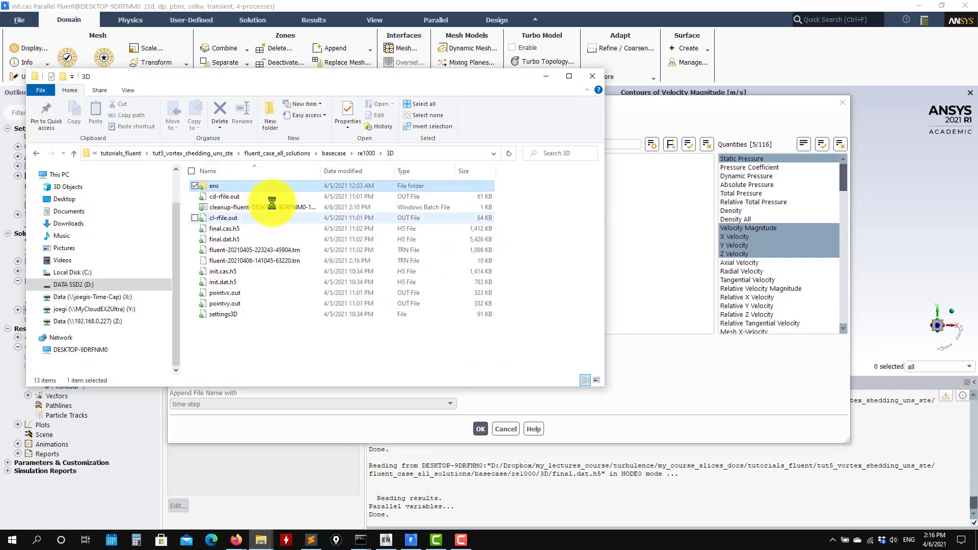
pyautogui.doubleClick(216, 188)
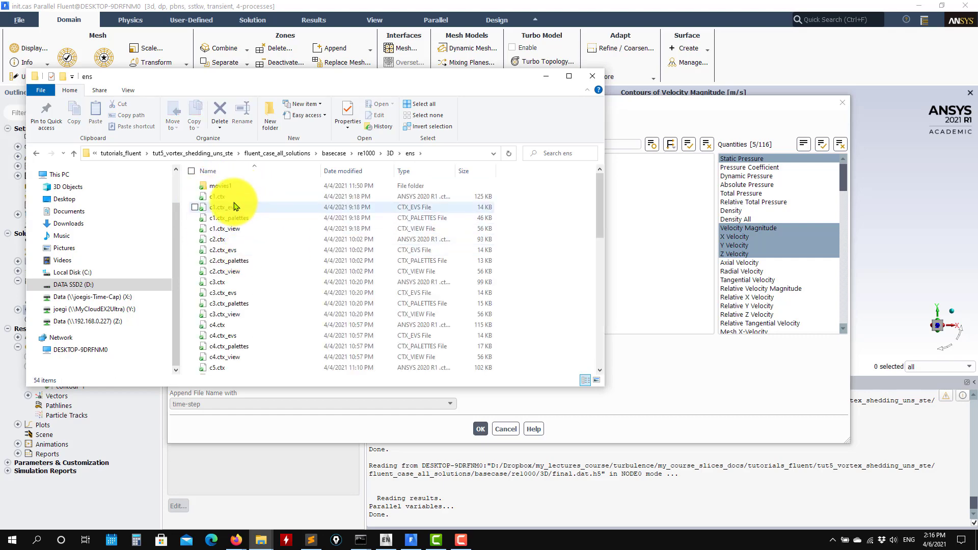
pyautogui.scroll(-12, 234, 206)
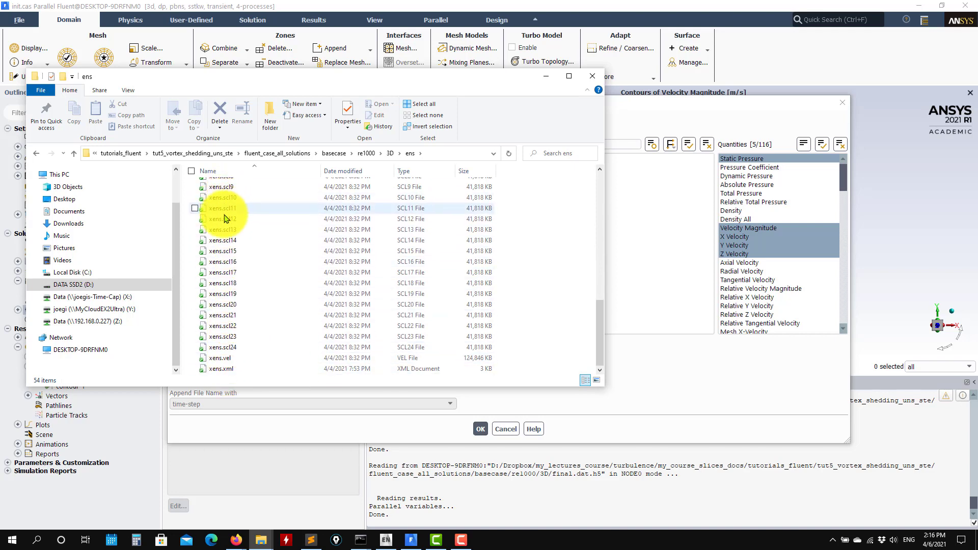
pyautogui.scroll(4, 229, 329)
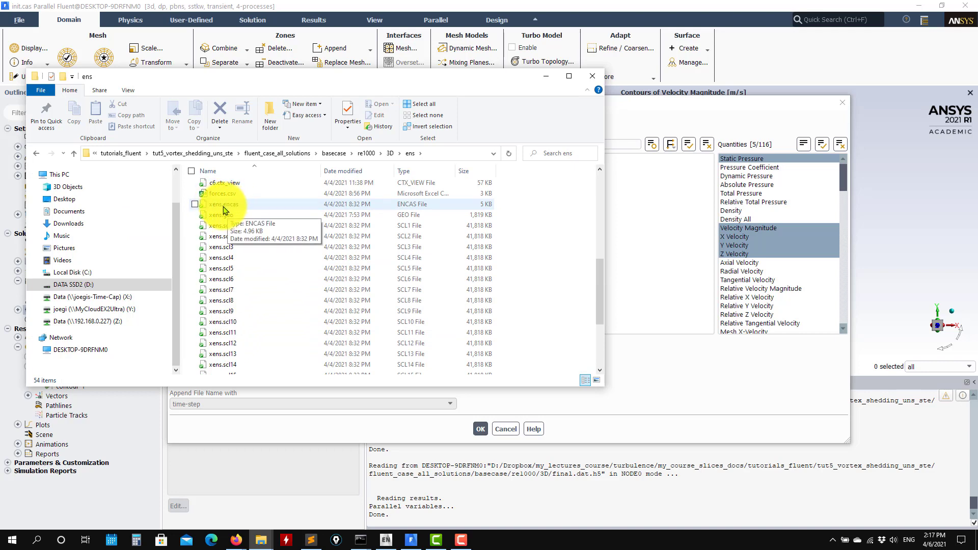
pyautogui.click(546, 76)
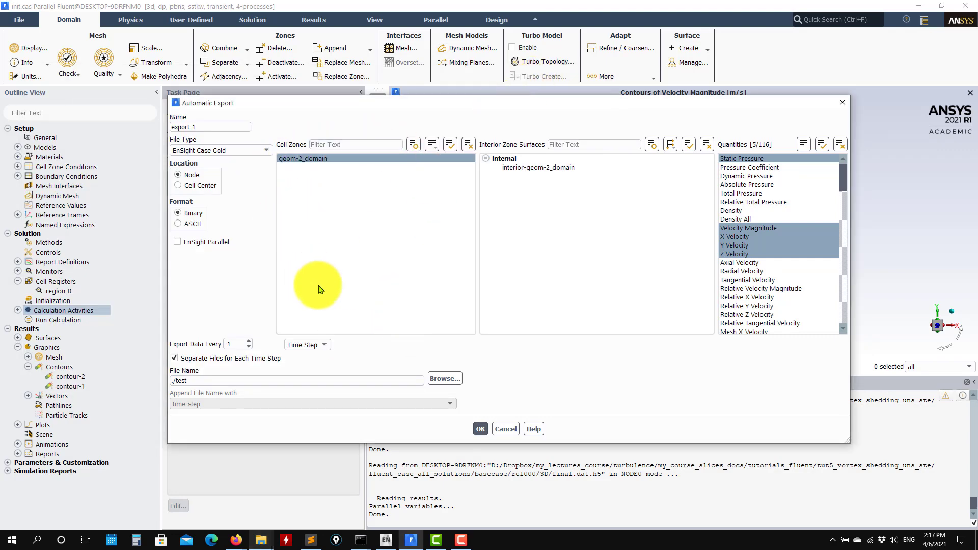
# - Cancel the automatic export edit and export the current solution manually in EnSight Case Gold format under the name xtest
pyautogui.click(503, 430)
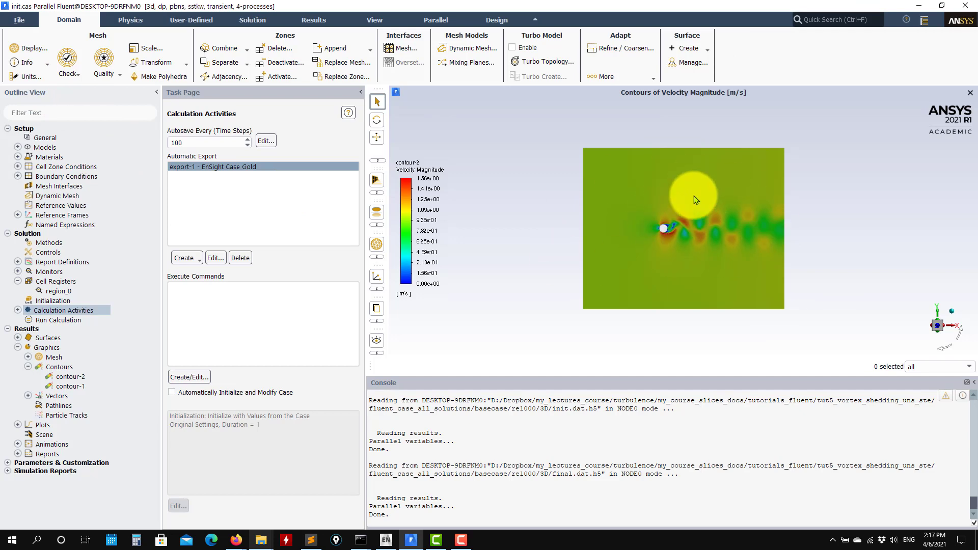
pyautogui.click(19, 20)
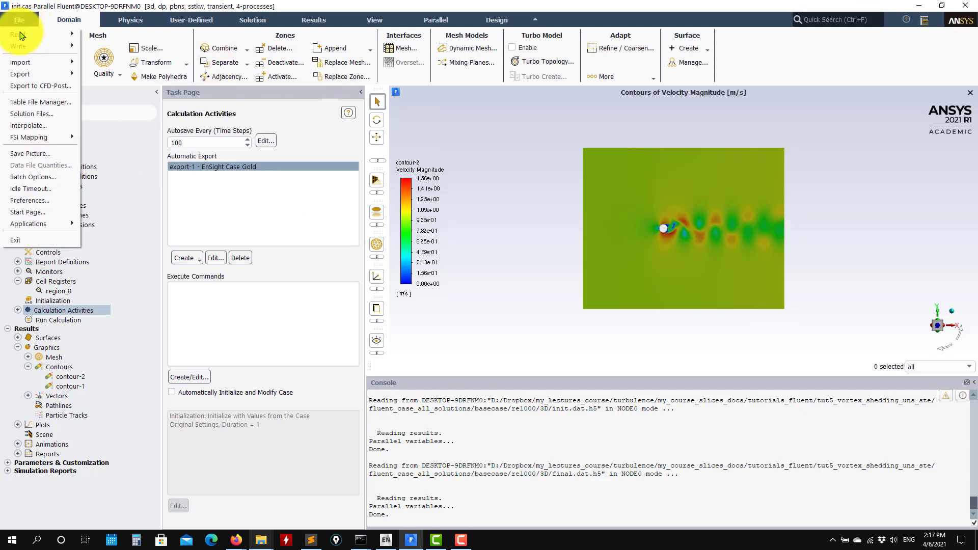
pyautogui.moveTo(72, 72)
pyautogui.click(118, 75)
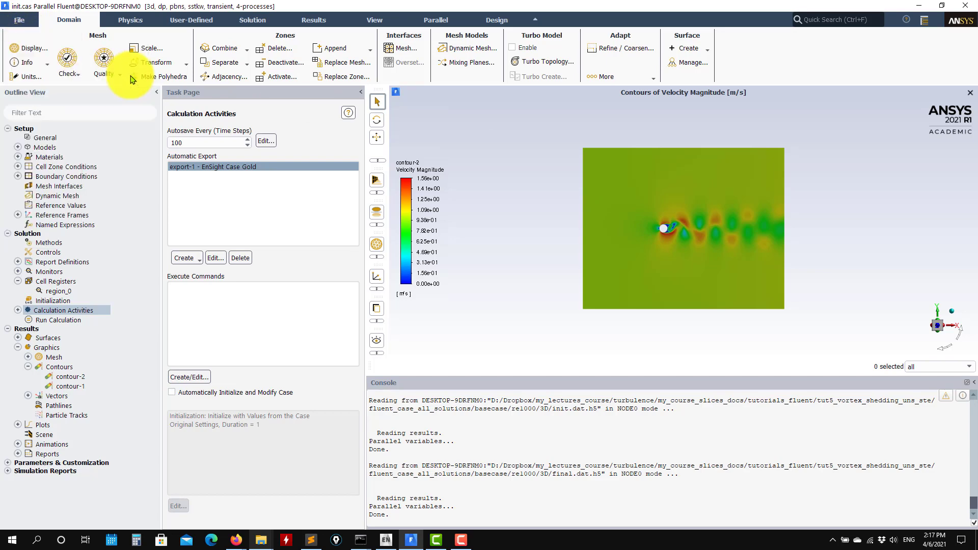
pyautogui.click(246, 129)
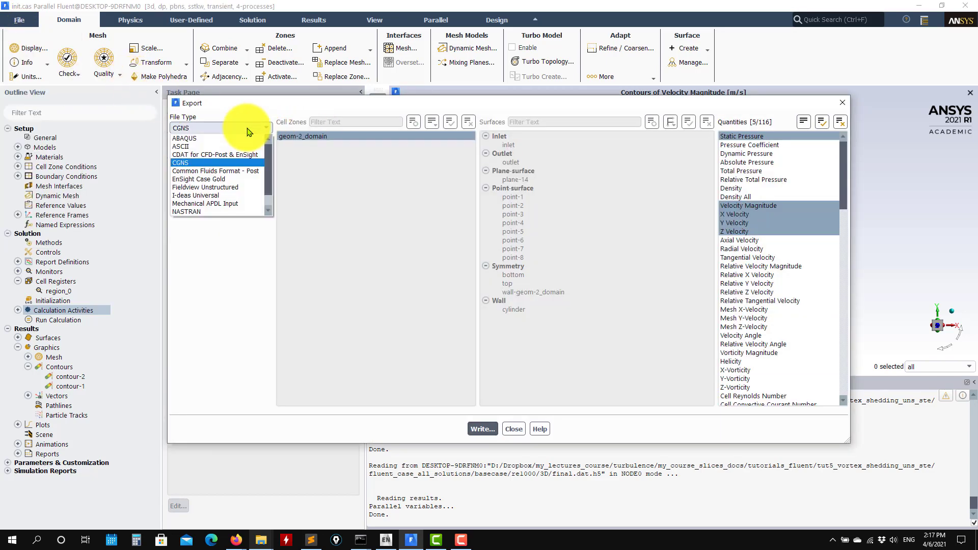
pyautogui.click(208, 180)
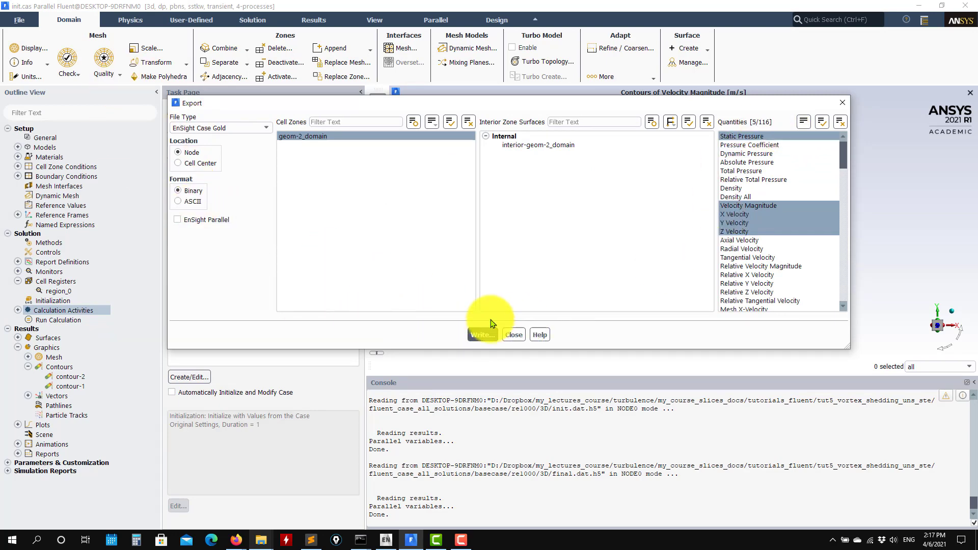
pyautogui.click(488, 334)
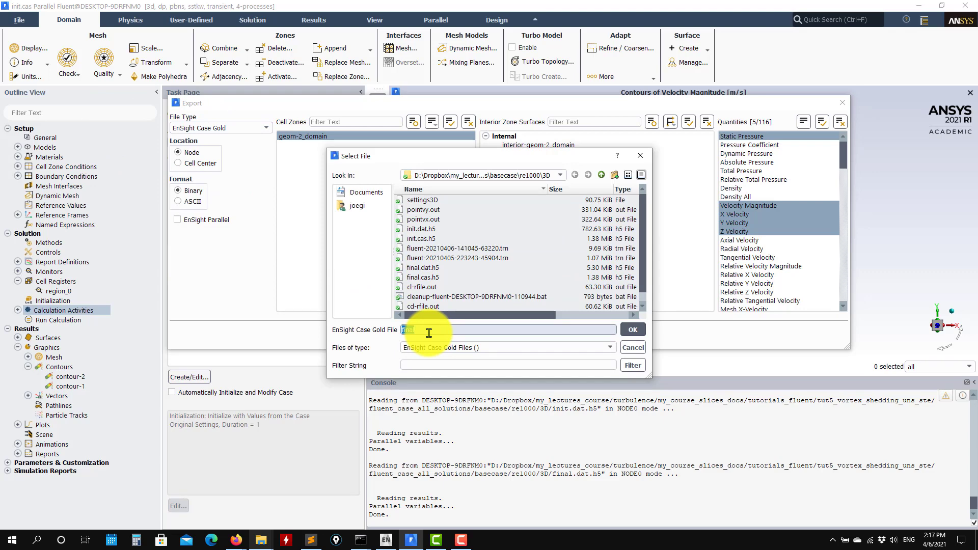
pyautogui.press('Return')
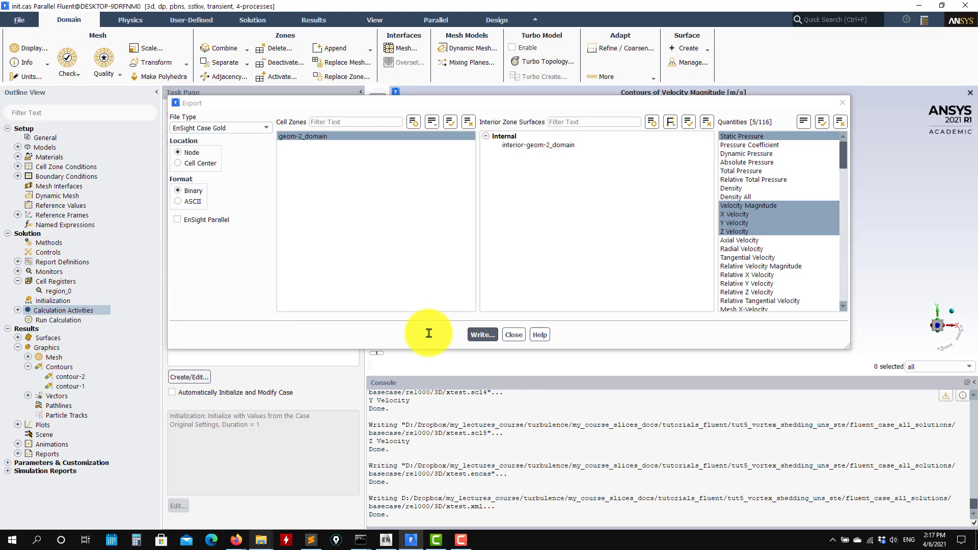
# - Check the newly written xtest files in the 3D case folder in File Explorer, return to Fluent and close the export settings
pyautogui.click(18, 310)
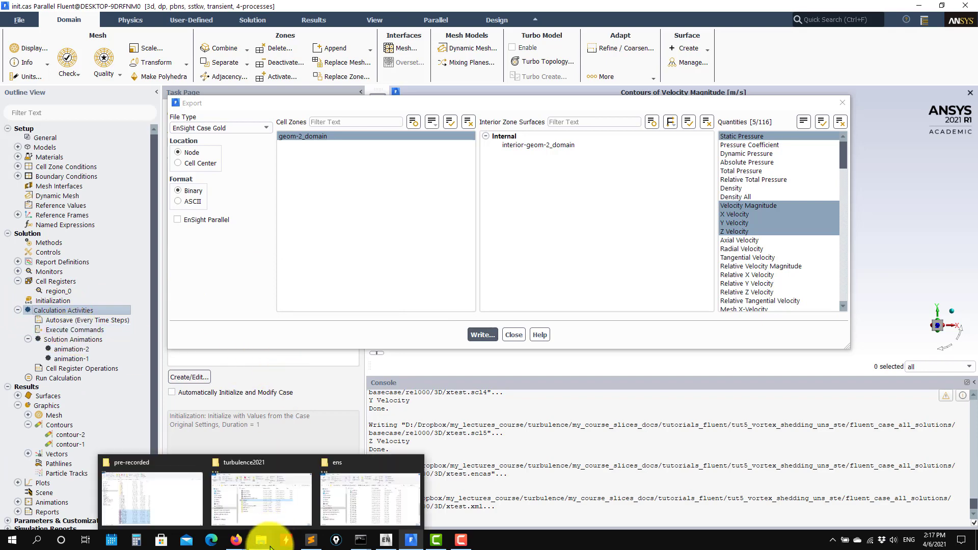
pyautogui.click(337, 505)
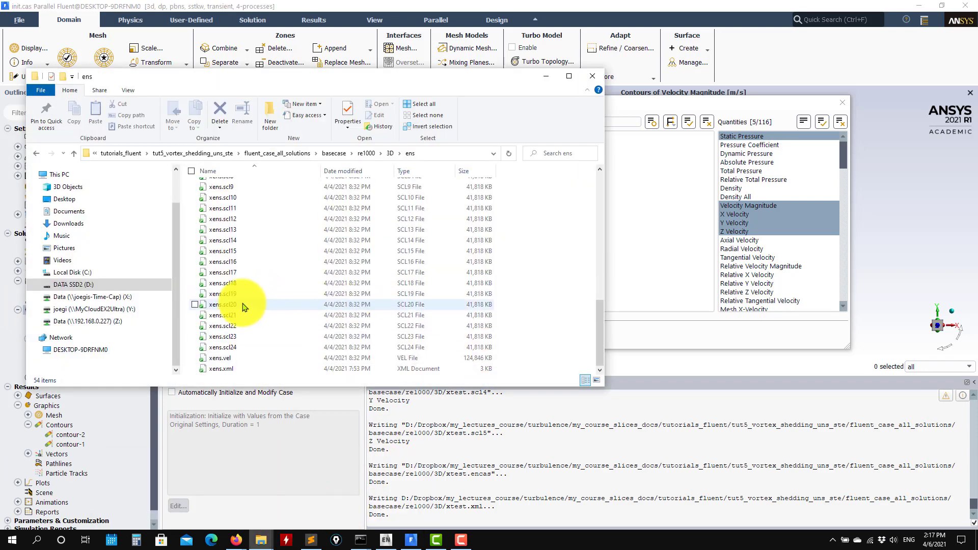
pyautogui.click(74, 153)
pyautogui.scroll(-2, 255, 275)
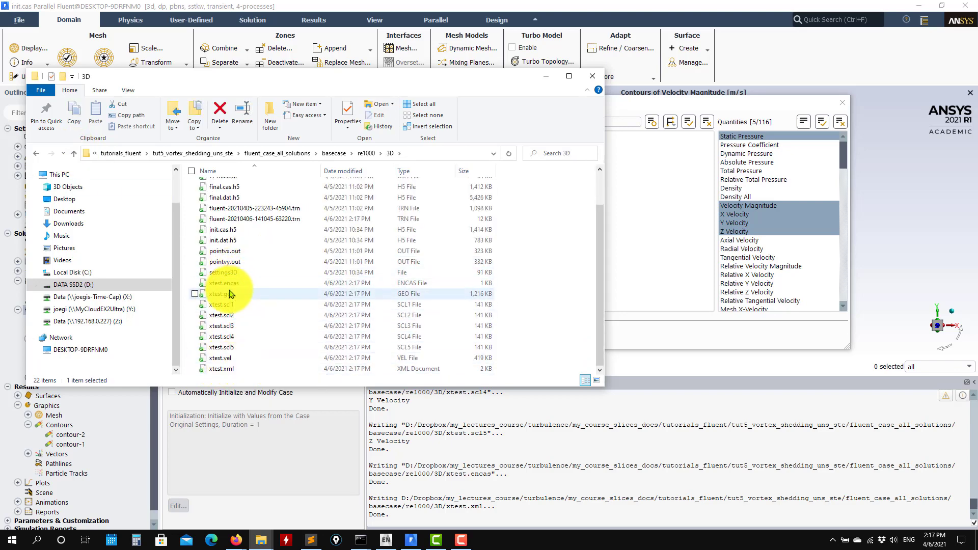
pyautogui.click(545, 77)
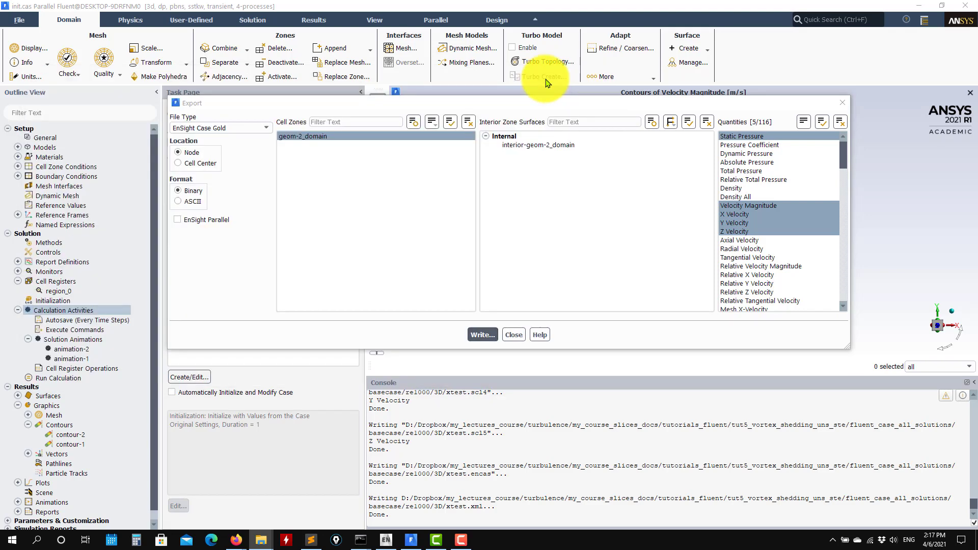
pyautogui.click(841, 104)
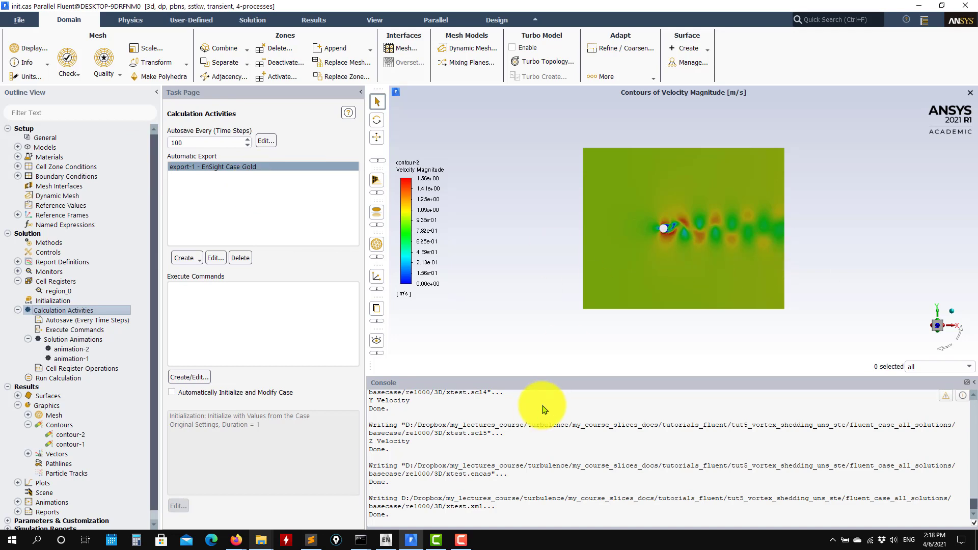
# - Open case_presentation.pptx from the tut5_vortex_shedding_uns_ste folder and go to slide 7 with the velocity and pressure contour plots
pyautogui.moveTo(265, 544)
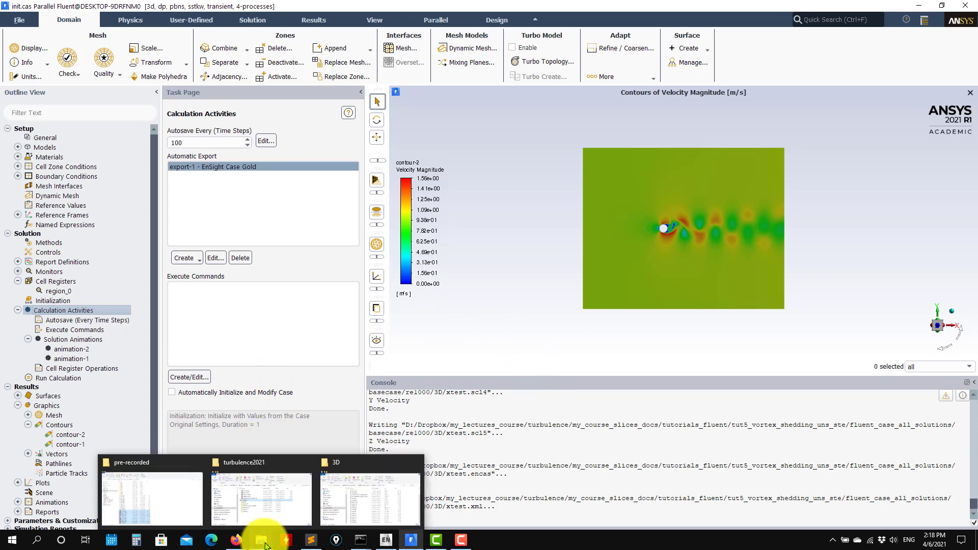
pyautogui.click(359, 491)
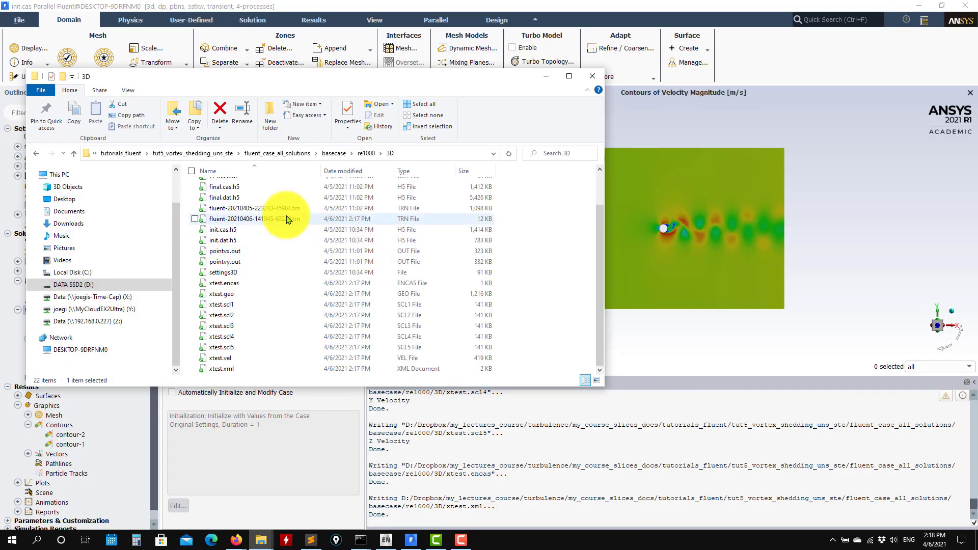
pyautogui.click(170, 155)
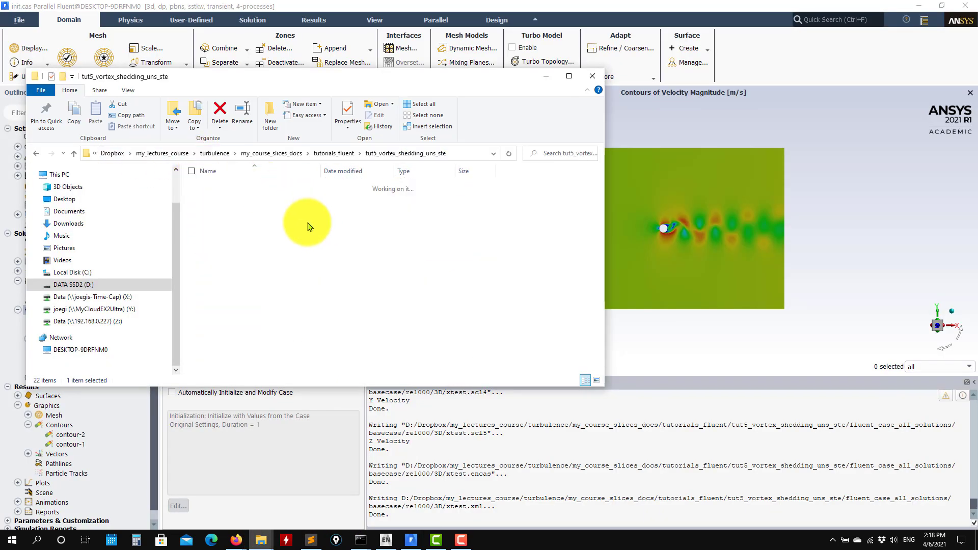
pyautogui.doubleClick(248, 271)
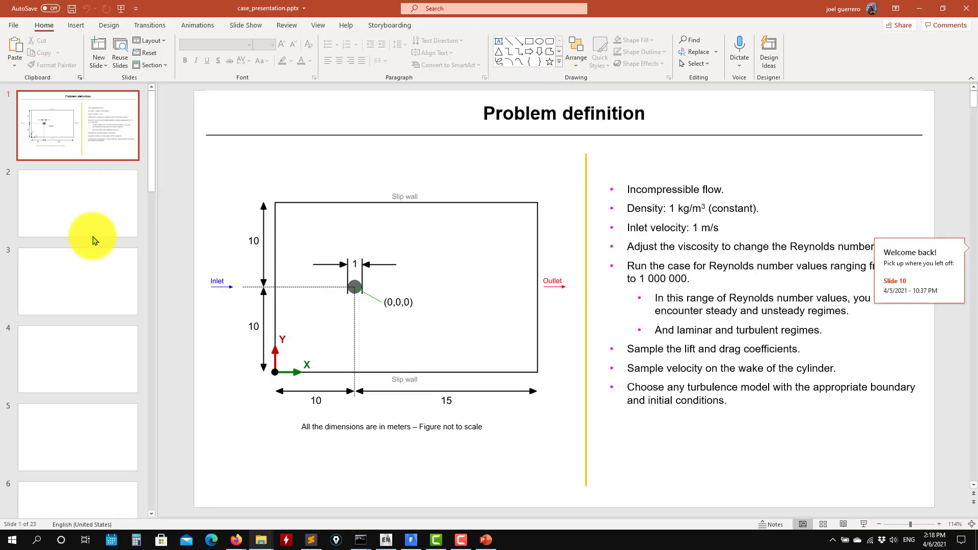
pyautogui.click(86, 433)
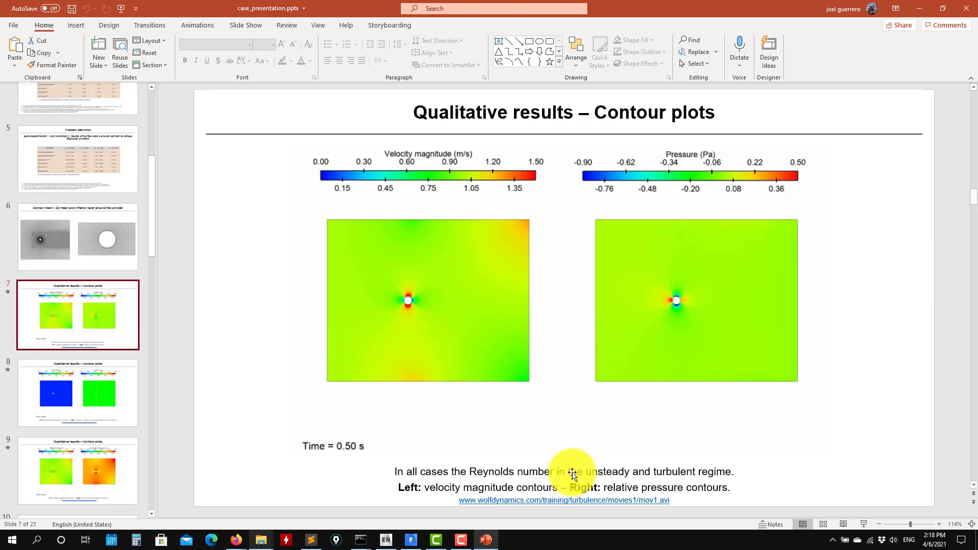
# - Present the contour-plot animations on slides 7 to 11, end the slide show and return to Fluent
pyautogui.click(862, 525)
pyautogui.moveTo(236, 247)
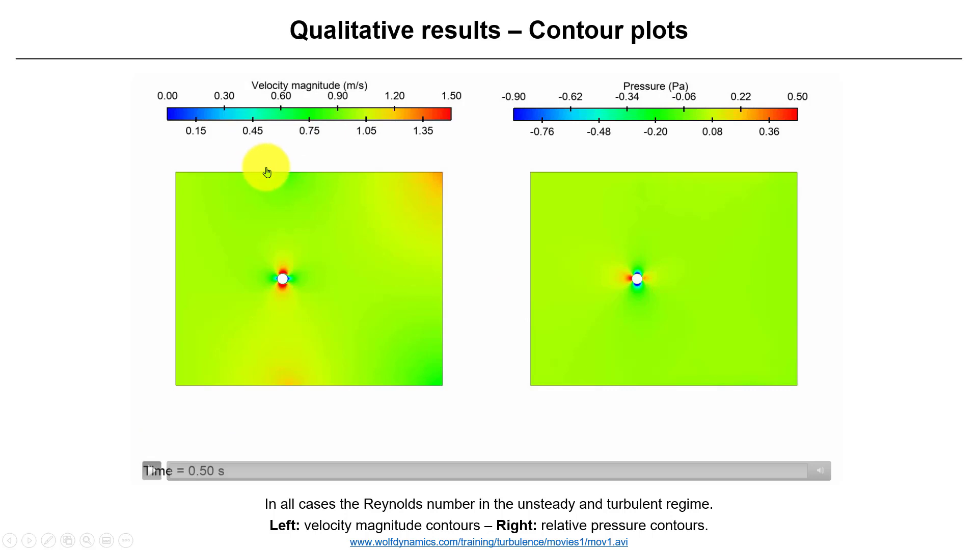
pyautogui.press('Right')
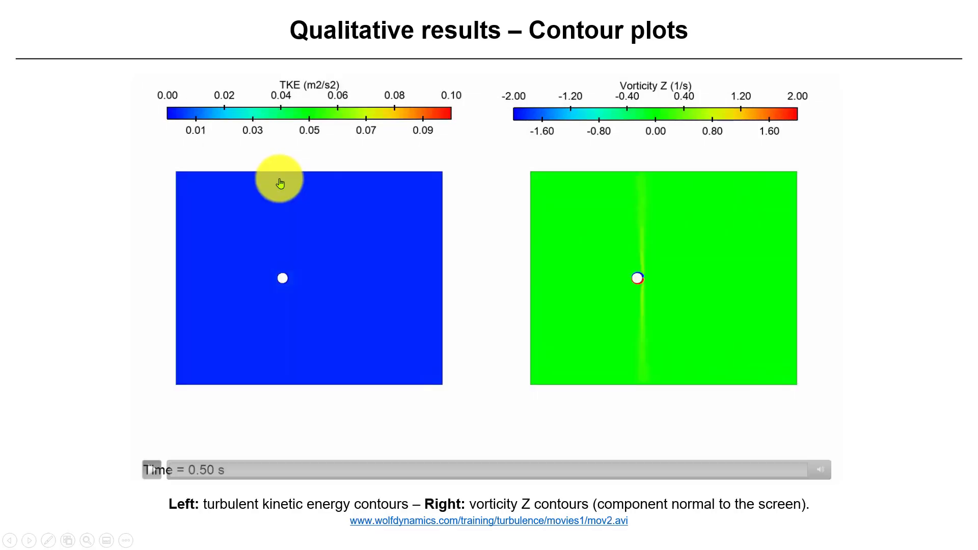
pyautogui.press('Right')
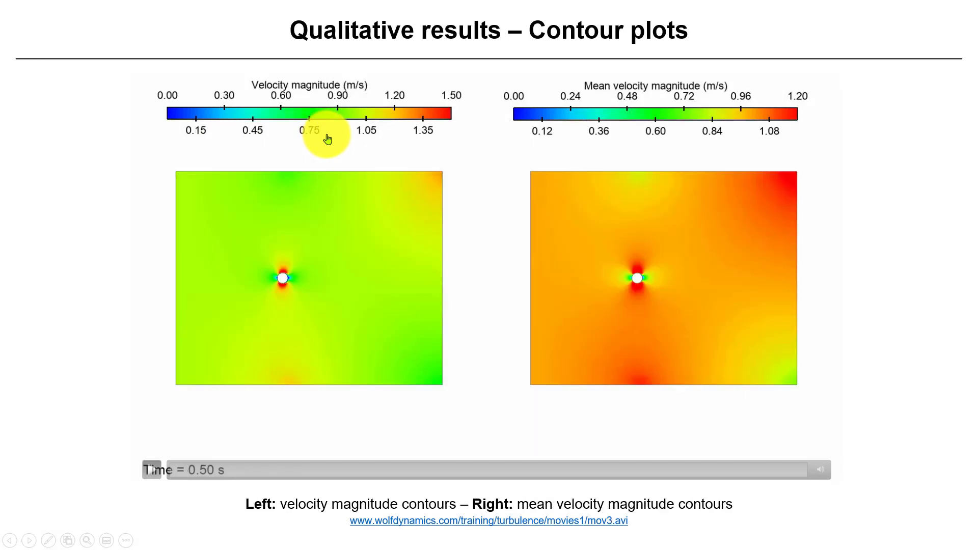
pyautogui.press('Right')
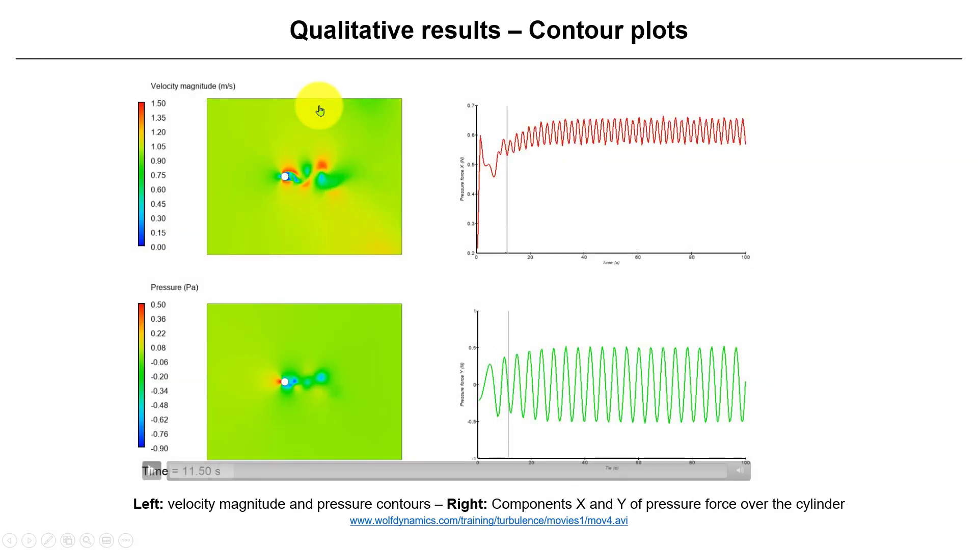
pyautogui.press('Right')
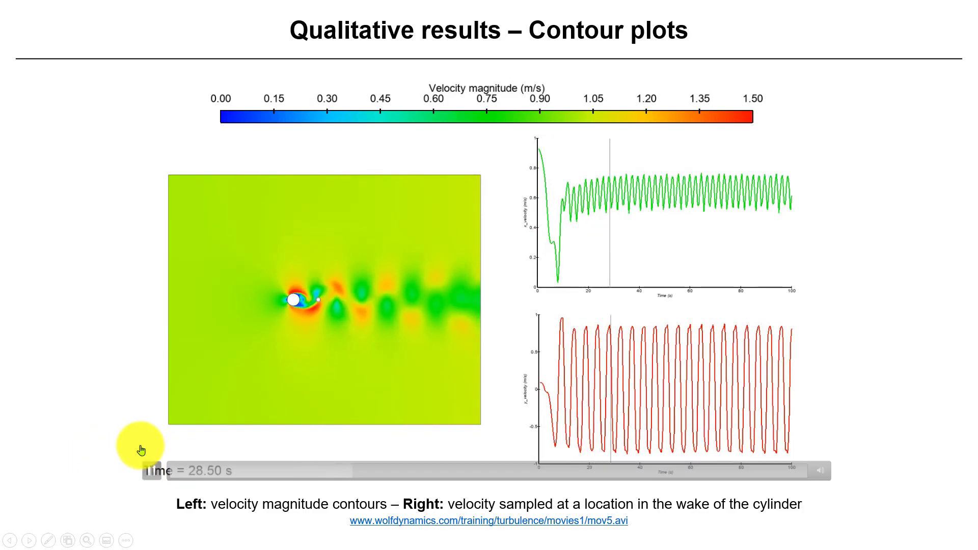
pyautogui.press('Escape')
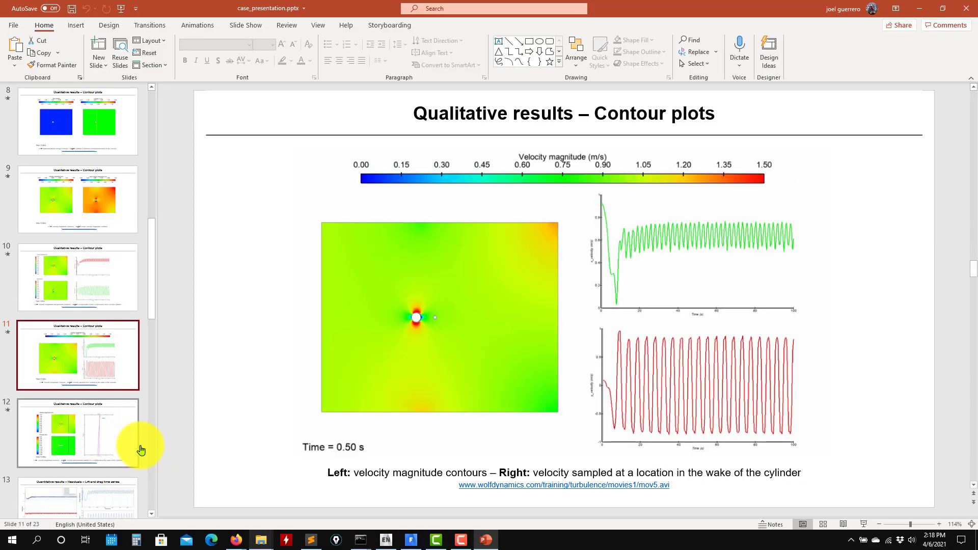
pyautogui.click(919, 9)
pyautogui.click(545, 76)
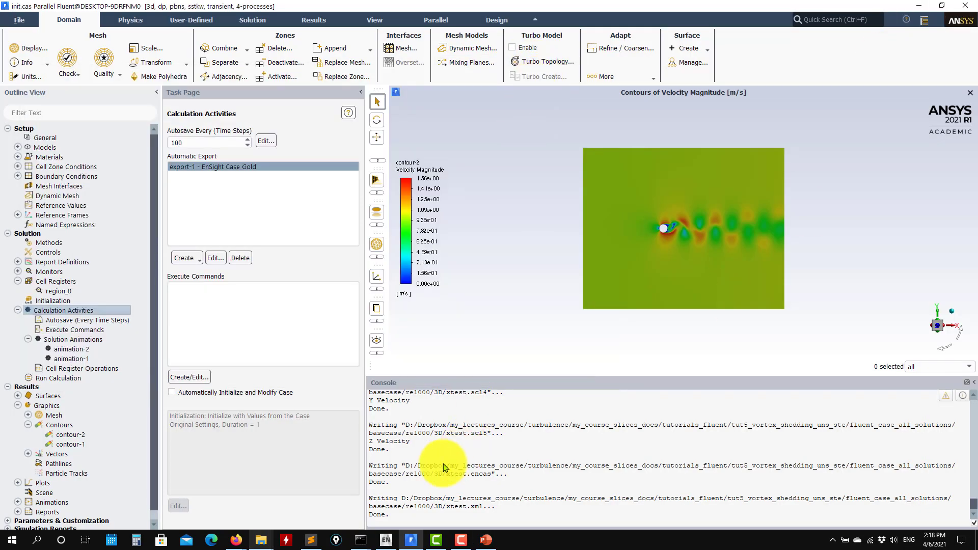
# - Switch to EnSight and locate the EnSight 2021 R1 entry among the installed ANSYS 2021 R1 programs without launching it
pyautogui.click(389, 542)
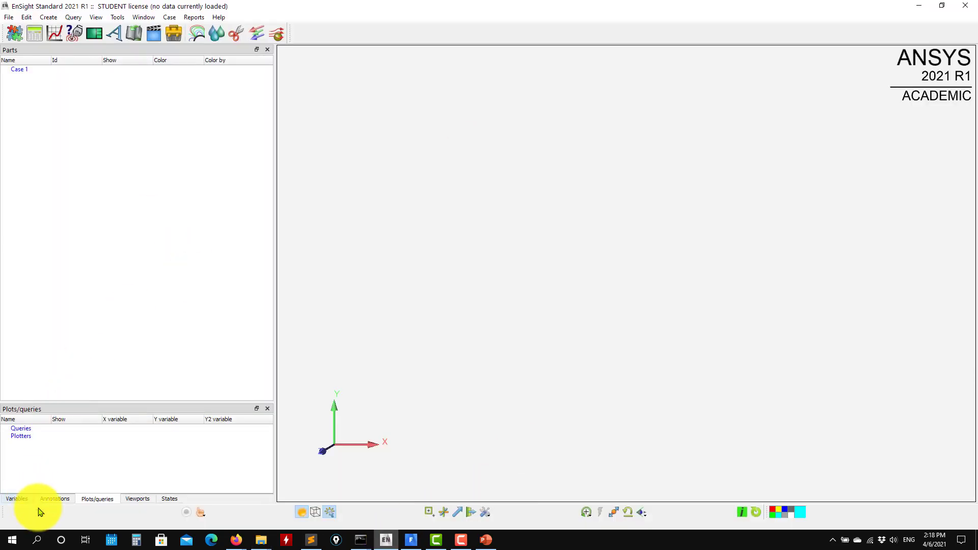
pyautogui.click(11, 539)
pyautogui.scroll(-1, 70, 387)
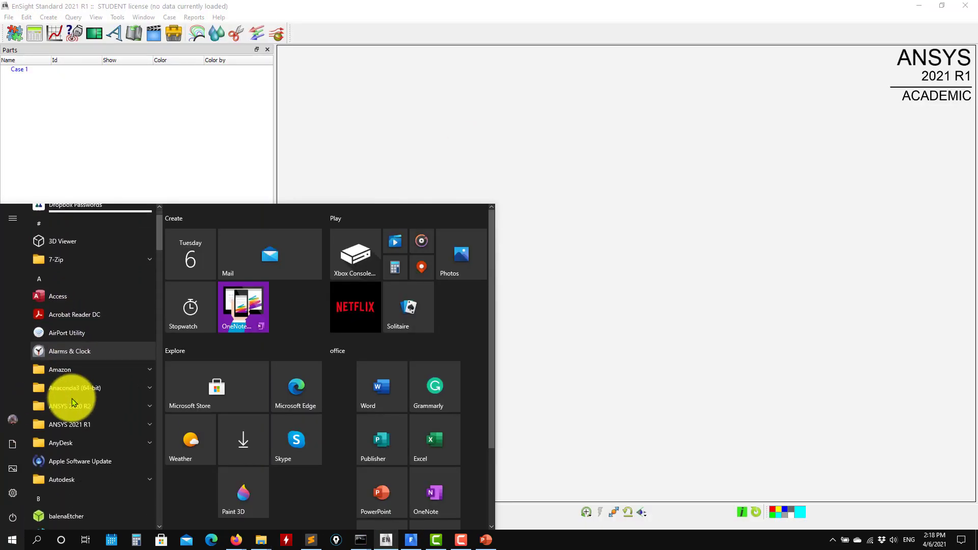
pyautogui.click(66, 420)
pyautogui.scroll(-10, 71, 424)
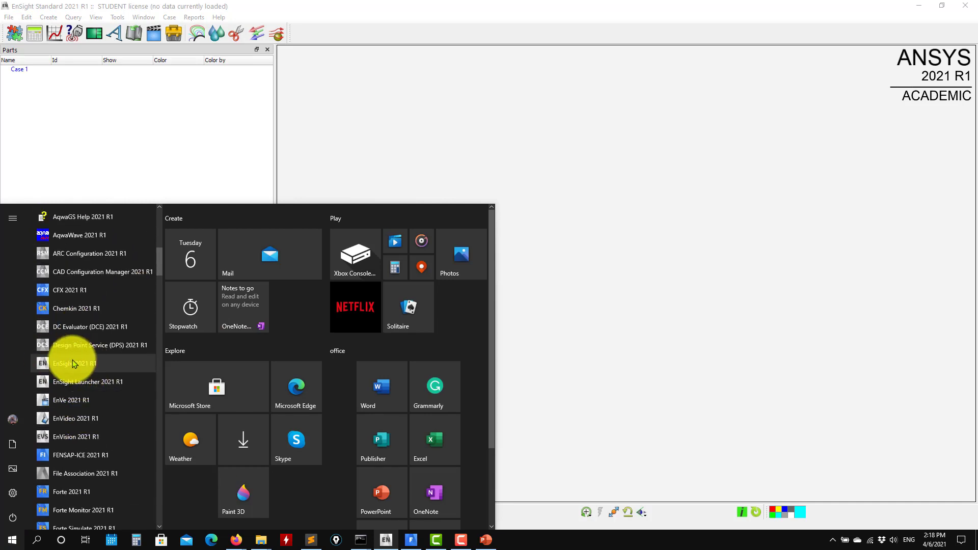
pyautogui.click(603, 197)
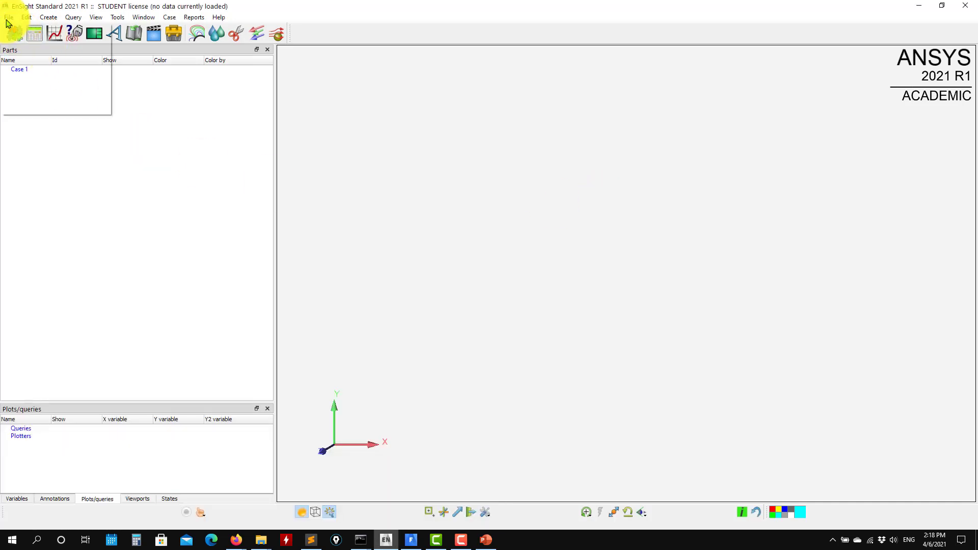
# - Load the case file xens.encas from the ensight_solution folder
pyautogui.click(20, 32)
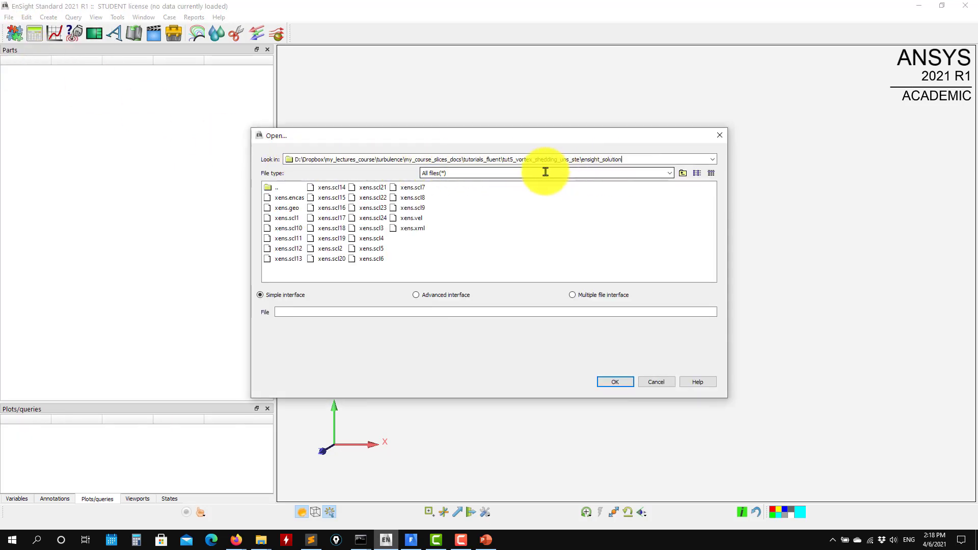
pyautogui.click(288, 199)
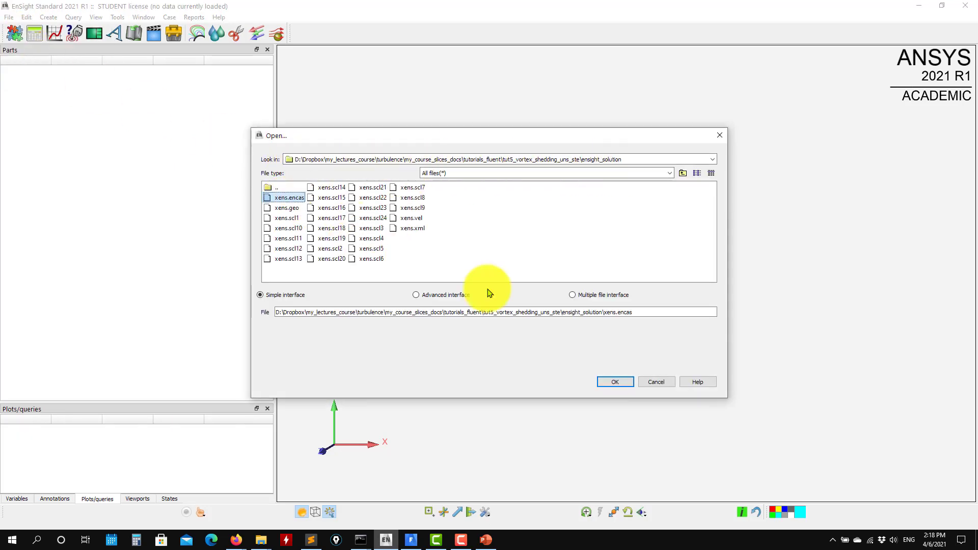
pyautogui.click(615, 382)
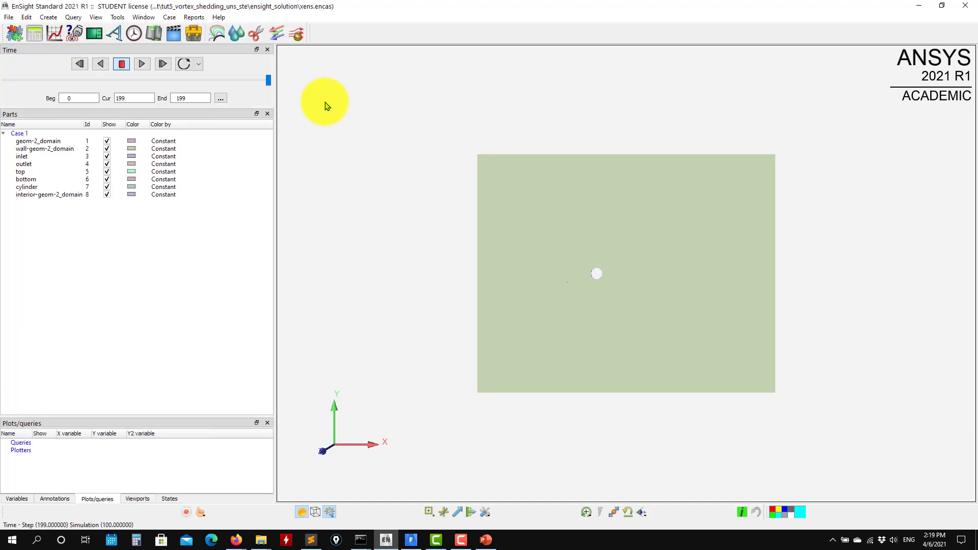
# - Examine the loaded cylinder domain from several 3D angles, then restore the standard -Z view
pyautogui.moveTo(406, 246); pyautogui.dragTo(483, 368)
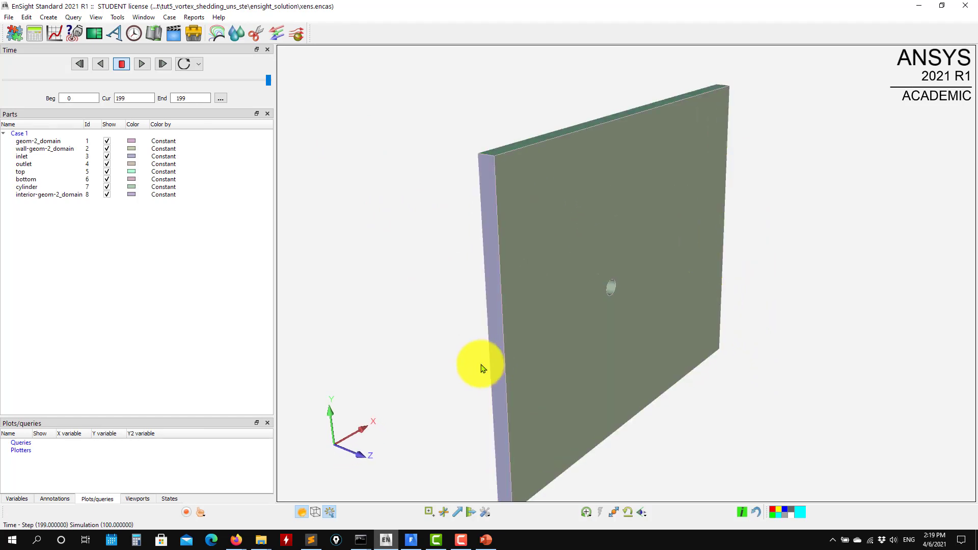
pyautogui.scroll(-2, 483, 368)
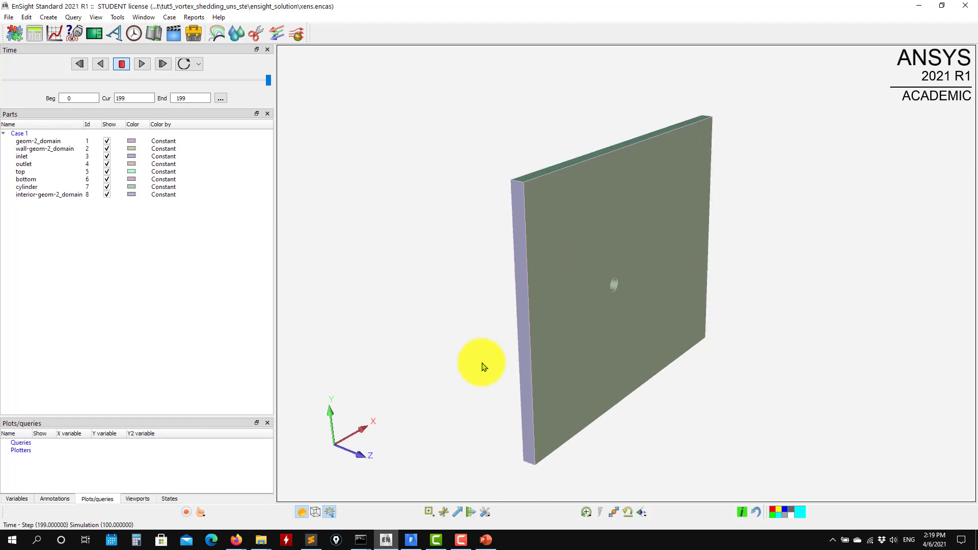
pyautogui.moveTo(642, 350); pyautogui.dragTo(549, 363)
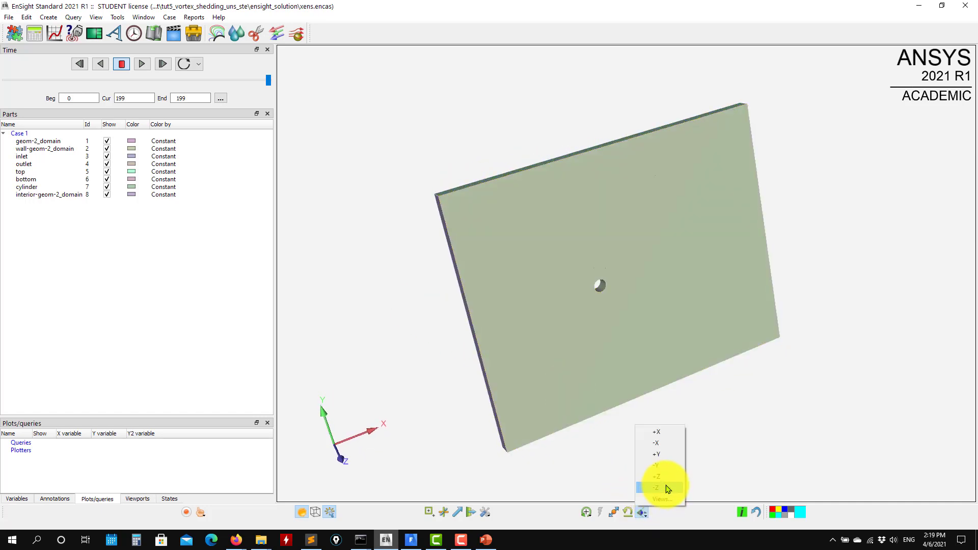
pyautogui.click(668, 488)
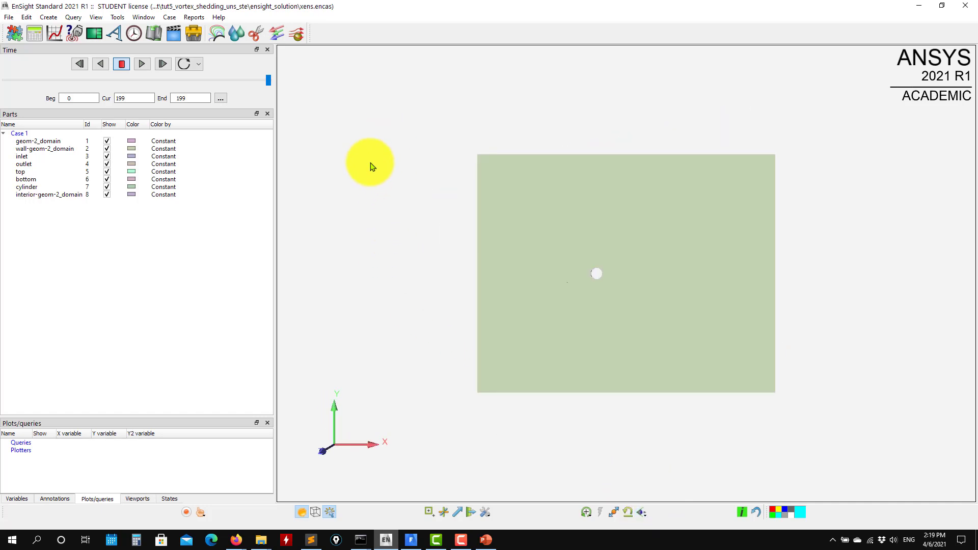
# - Hide all parts of Case 1 except the cylinder, which stays shown
pyautogui.rightClick(372, 167)
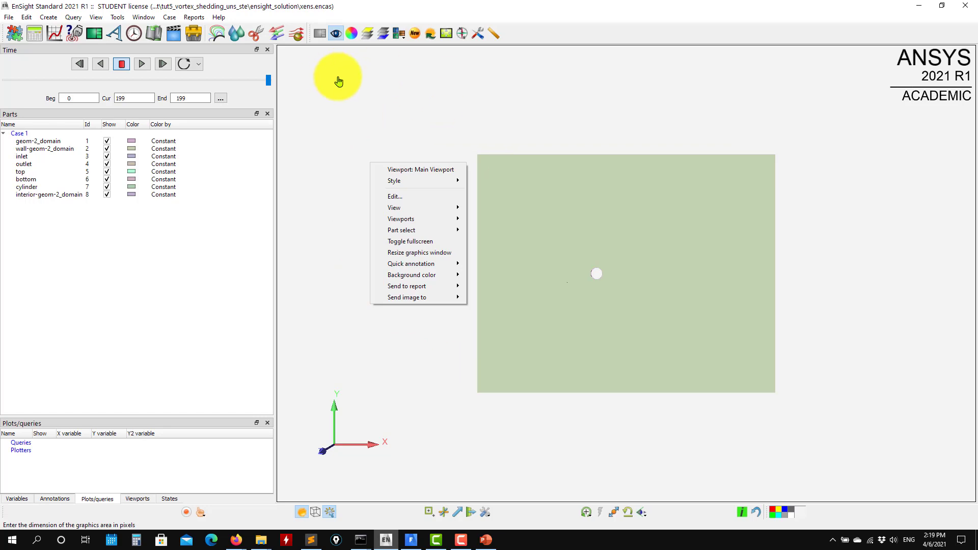
pyautogui.click(360, 98)
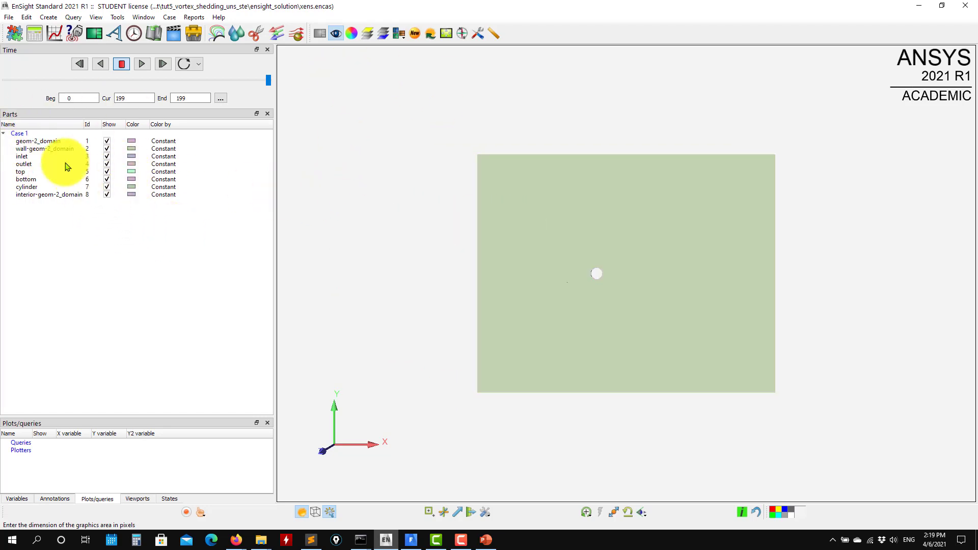
pyautogui.click(20, 134)
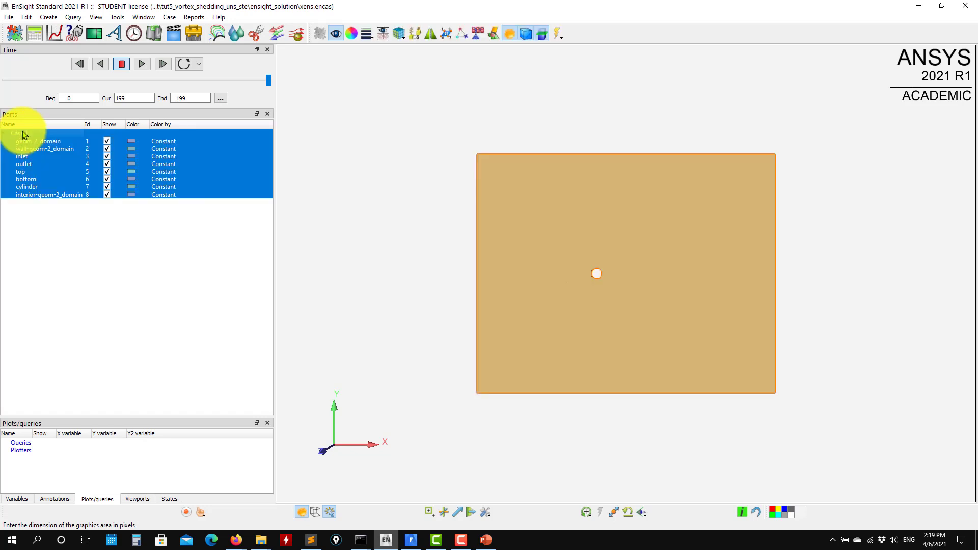
pyautogui.click(337, 33)
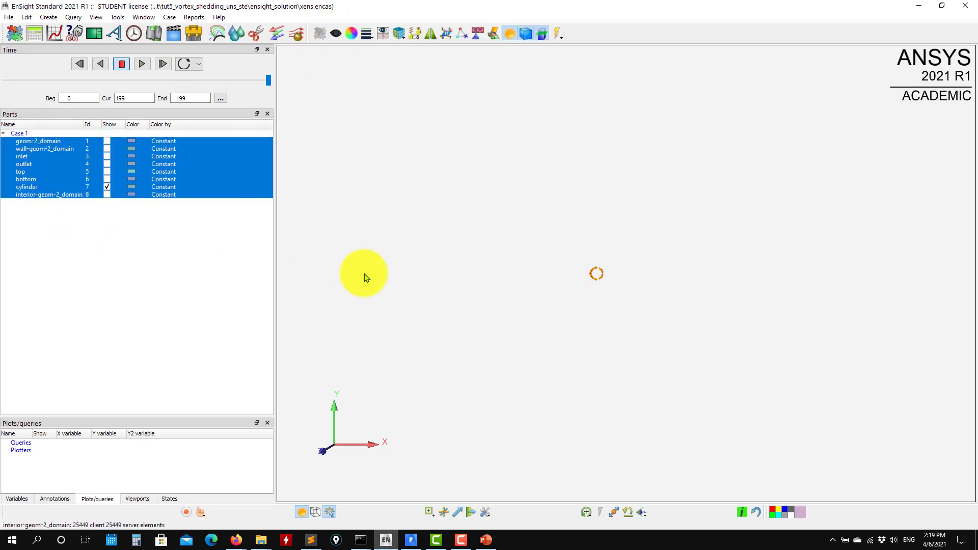
# - Turn off the highlighting of selected parts and examine the isolated cylinder in an angled 3D view
pyautogui.moveTo(542, 338); pyautogui.dragTo(612, 313)
pyautogui.moveTo(610, 310); pyautogui.dragTo(515, 326, button='right')
pyautogui.click(331, 513)
pyautogui.moveTo(538, 288); pyautogui.dragTo(437, 343, button='right')
# - Colour the cylinder part by the pressure variable
pyautogui.click(44, 190)
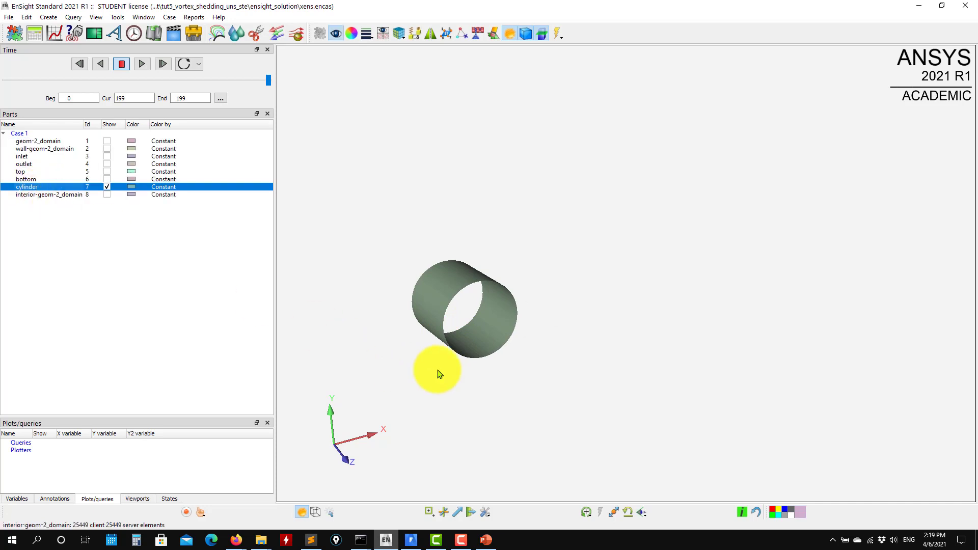
pyautogui.moveTo(436, 371); pyautogui.dragTo(585, 270, button='middle')
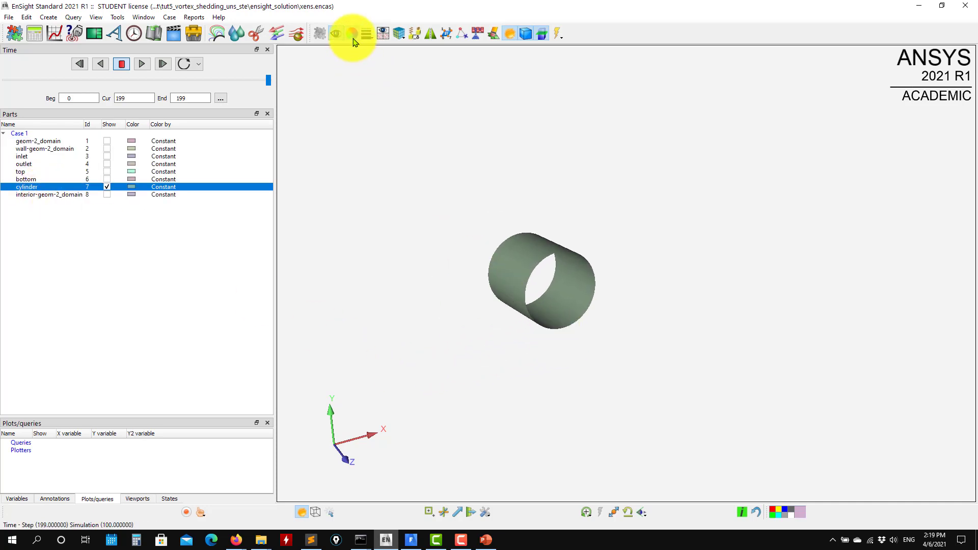
pyautogui.click(352, 36)
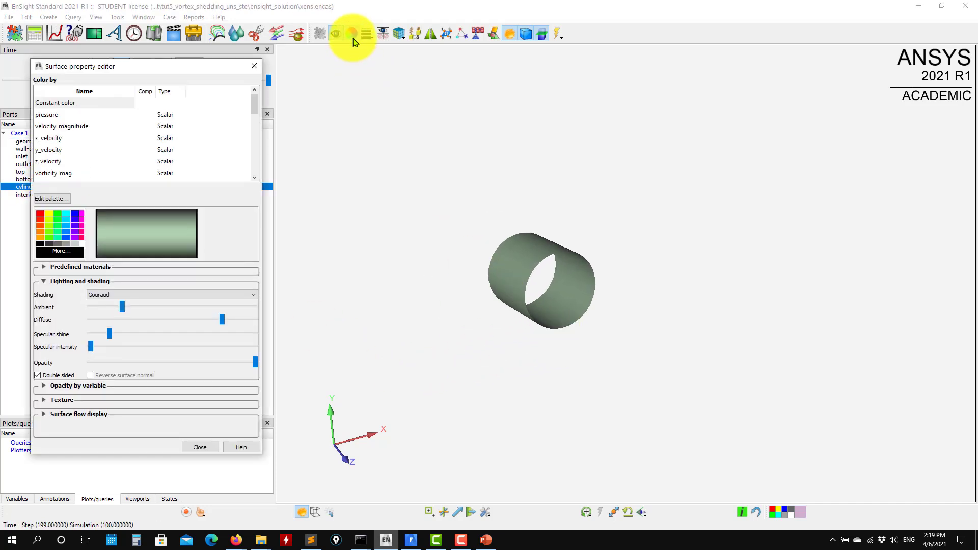
pyautogui.click(47, 114)
pyautogui.moveTo(434, 273); pyautogui.dragTo(391, 234)
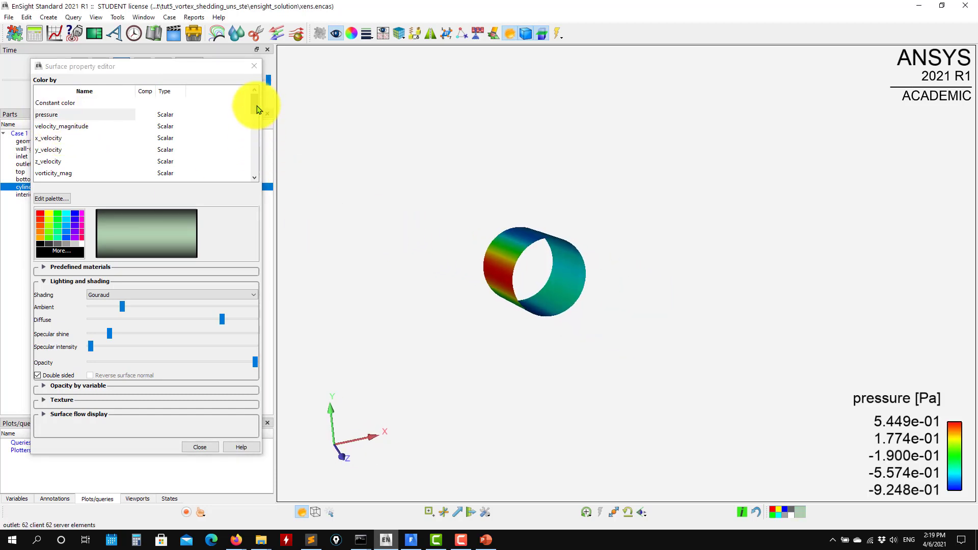
# - Colour the cylinder by y_plus instead and close the surface property editor
pyautogui.moveTo(259, 110); pyautogui.dragTo(253, 164)
pyautogui.click(61, 154)
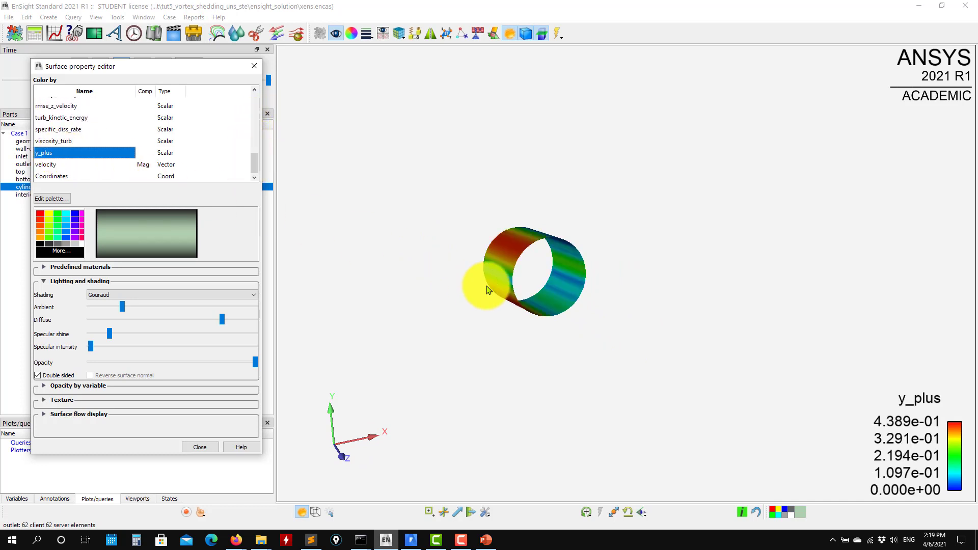
pyautogui.moveTo(487, 285); pyautogui.dragTo(520, 275)
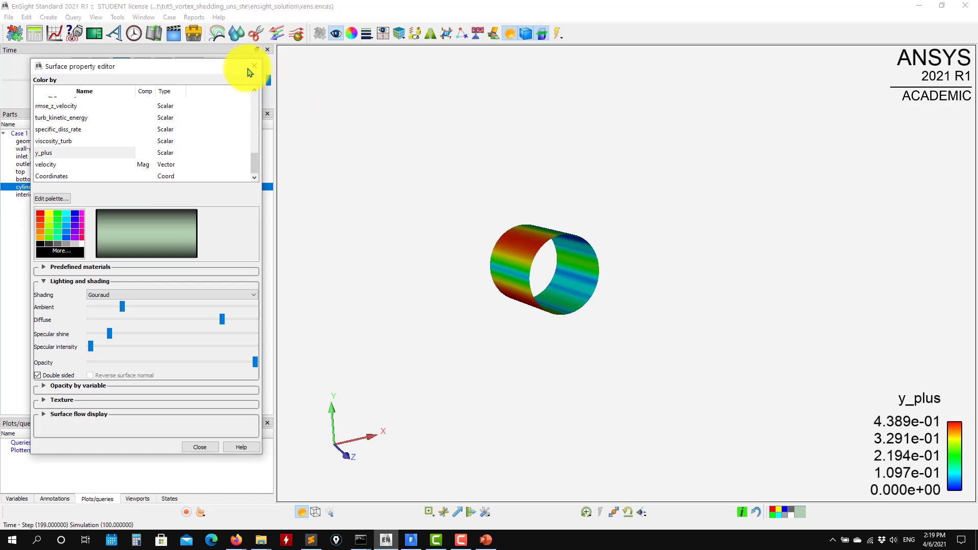
pyautogui.click(254, 67)
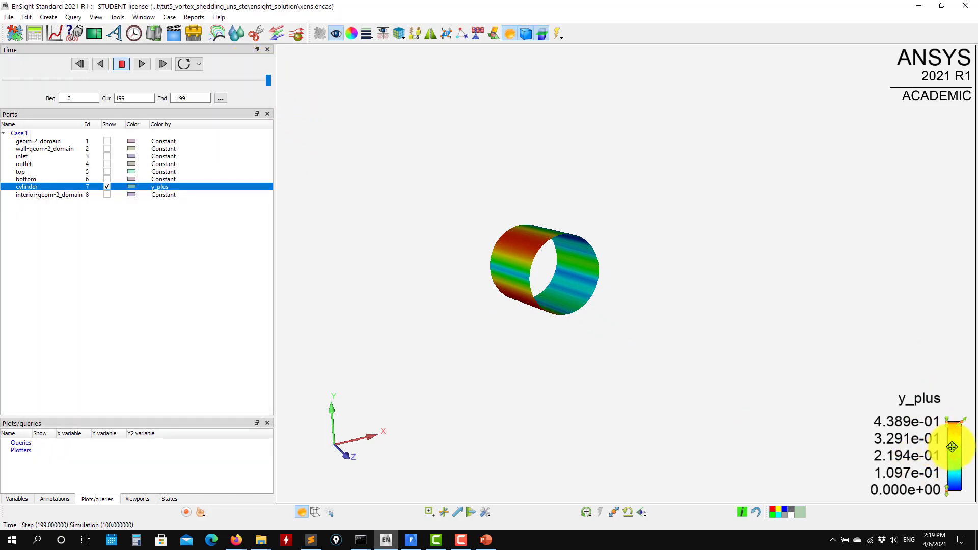
# - Set the y_plus legend's position to Top and format its values with two decimals (%.2f)
pyautogui.rightClick(953, 447)
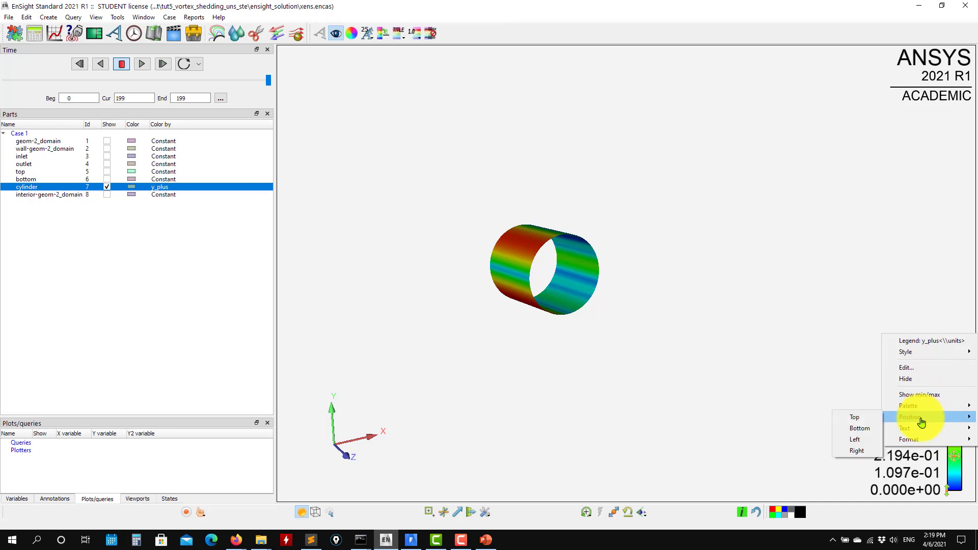
pyautogui.click(860, 418)
pyautogui.rightClick(539, 93)
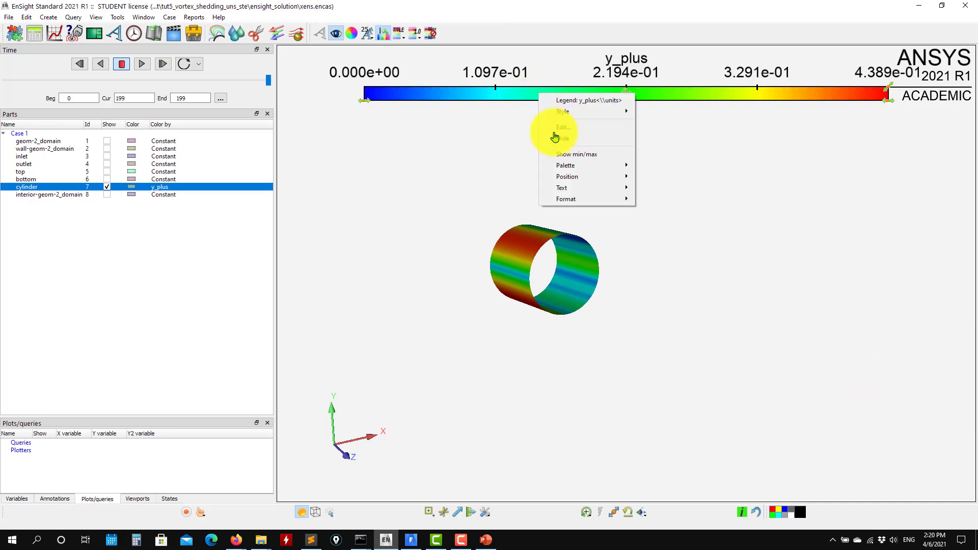
pyautogui.click(655, 232)
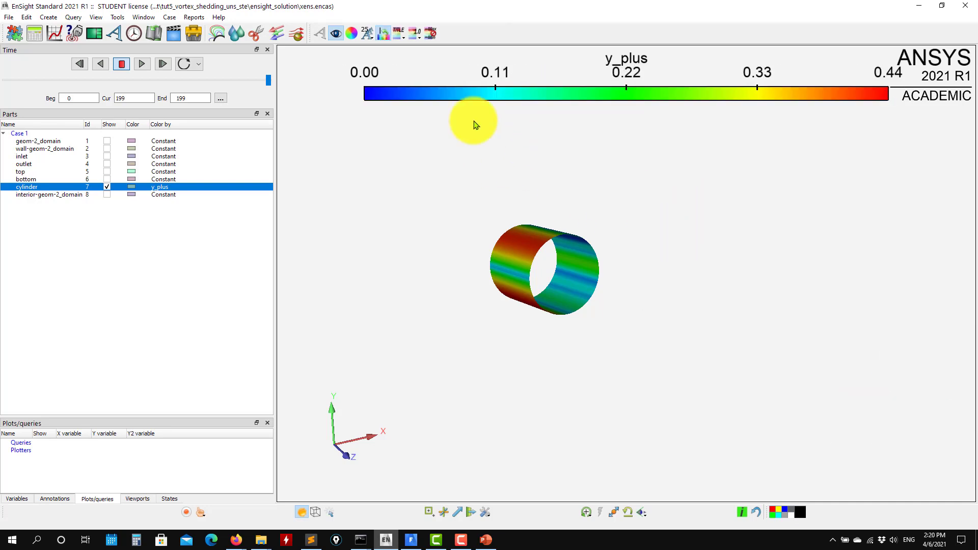
# - Set the y_plus legend's text size to 12 and close the annotation settings
pyautogui.click(514, 132)
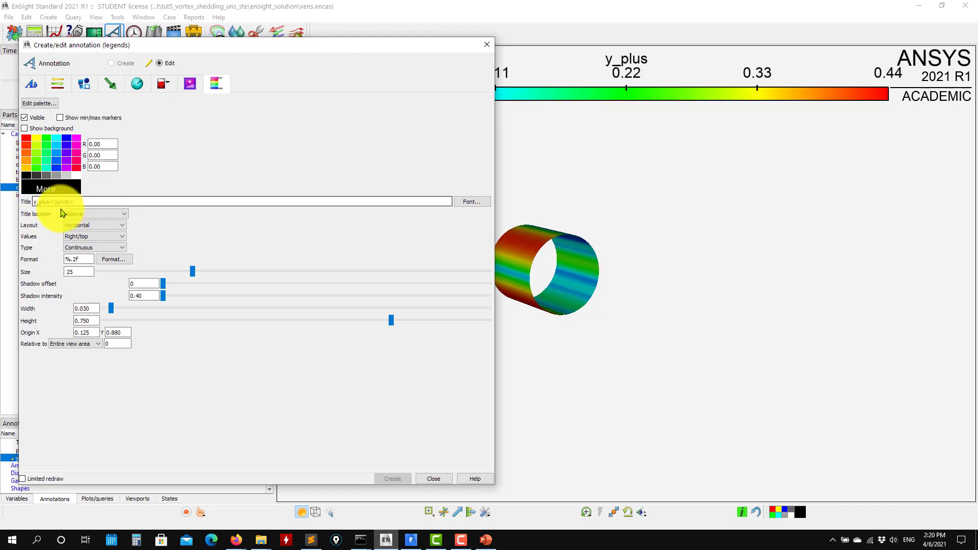
pyautogui.moveTo(76, 272); pyautogui.dragTo(58, 272)
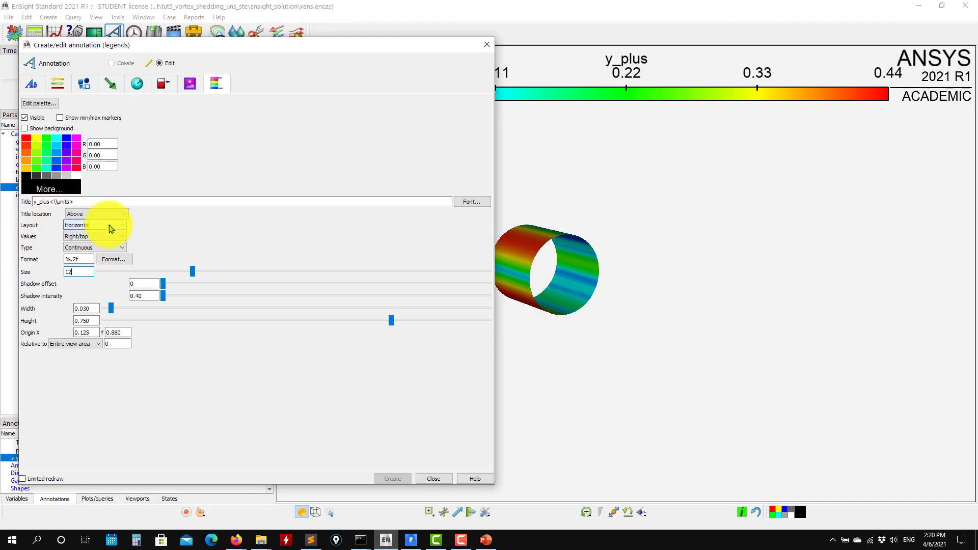
pyautogui.click(487, 45)
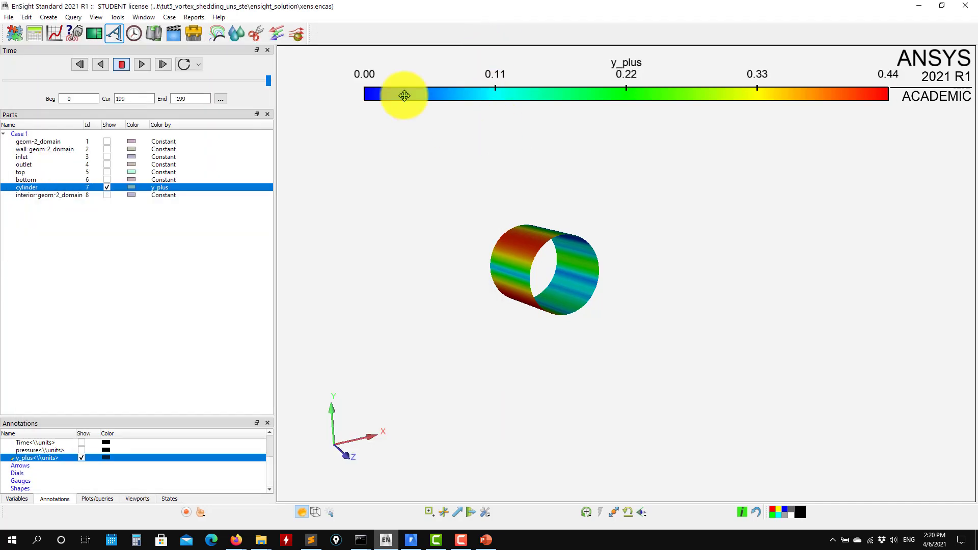
# - Look through the y_plus palette options for the cylinder and set the palette's number of levels to 11
pyautogui.click(28, 192)
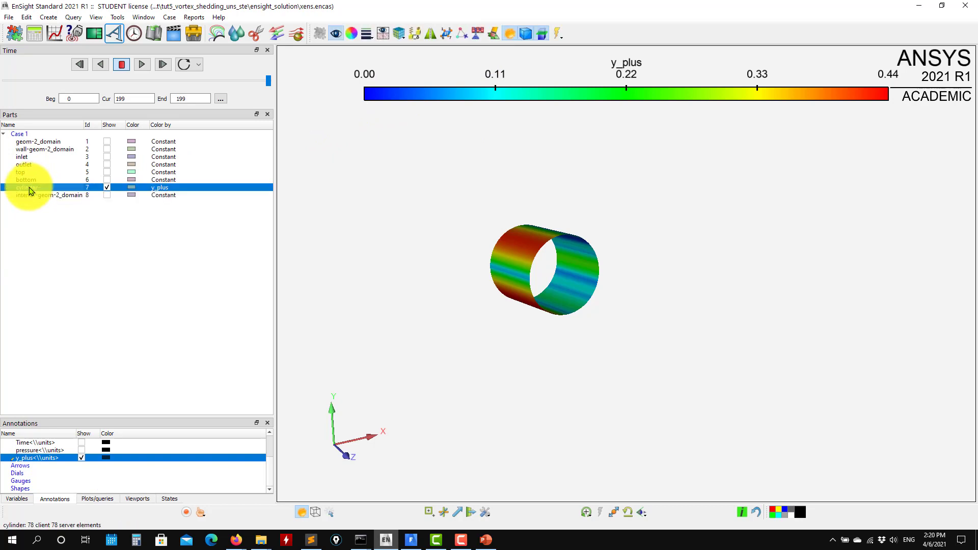
pyautogui.click(351, 34)
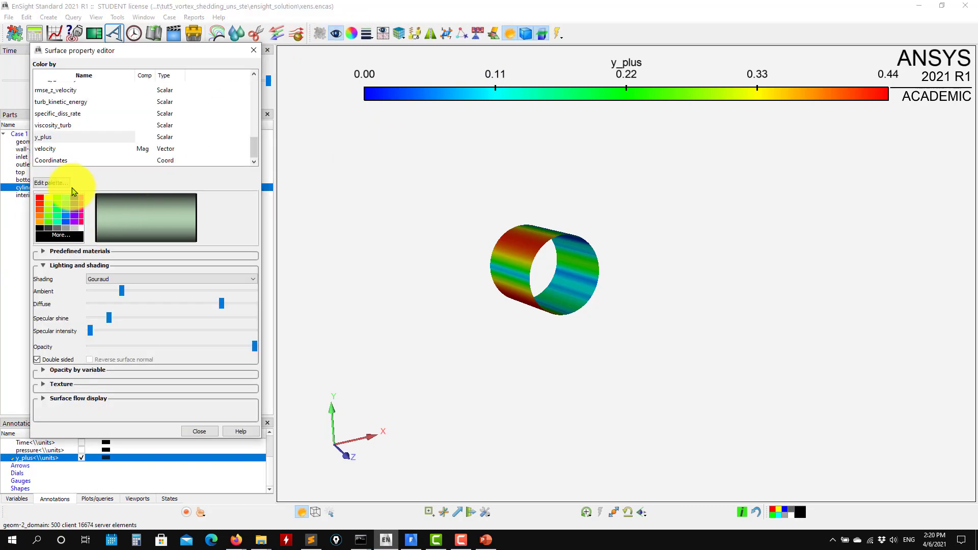
pyautogui.click(47, 183)
pyautogui.click(139, 102)
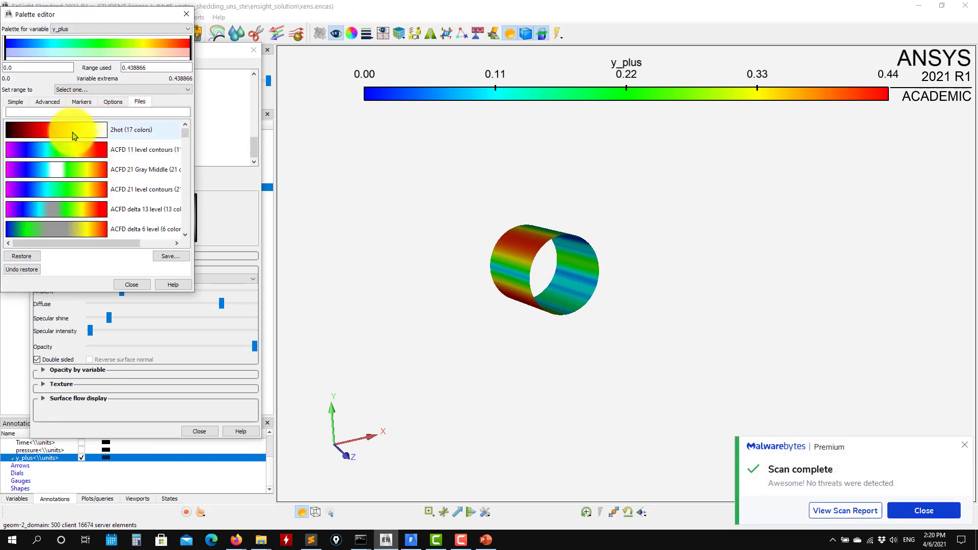
pyautogui.click(80, 102)
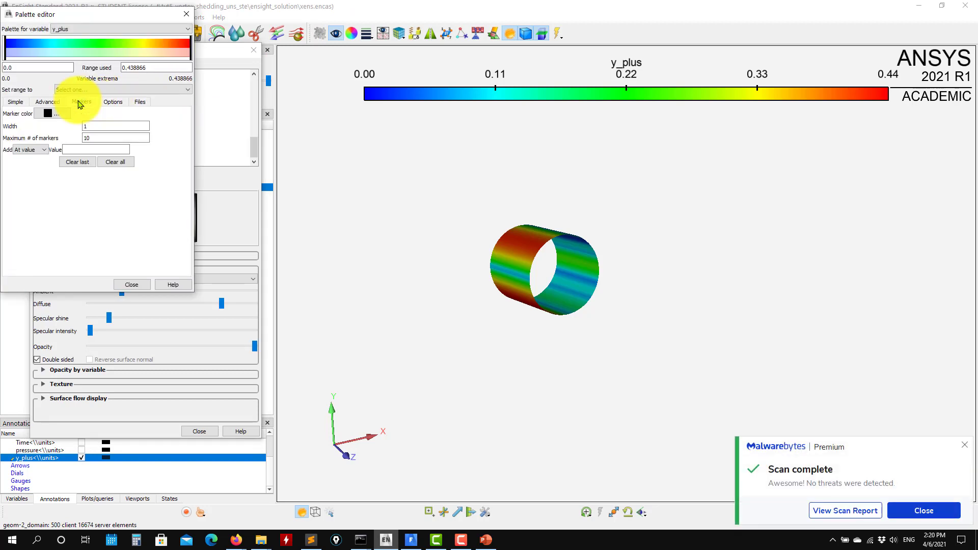
pyautogui.click(46, 103)
pyautogui.click(19, 103)
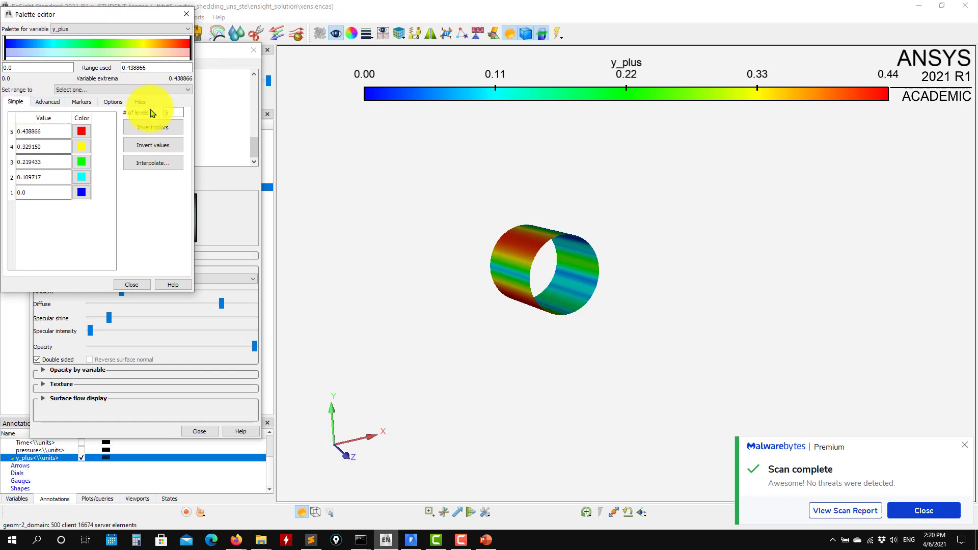
pyautogui.doubleClick(174, 112)
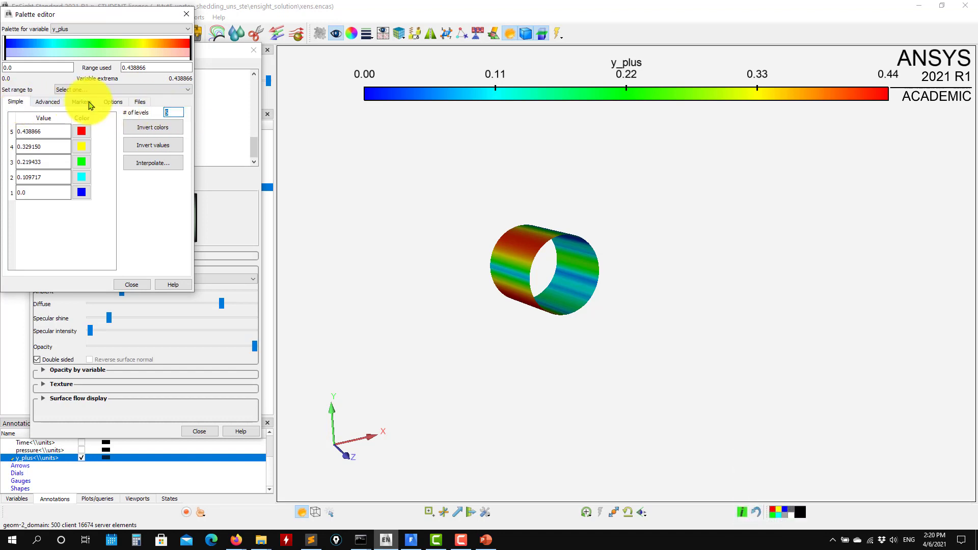
pyautogui.write('11')
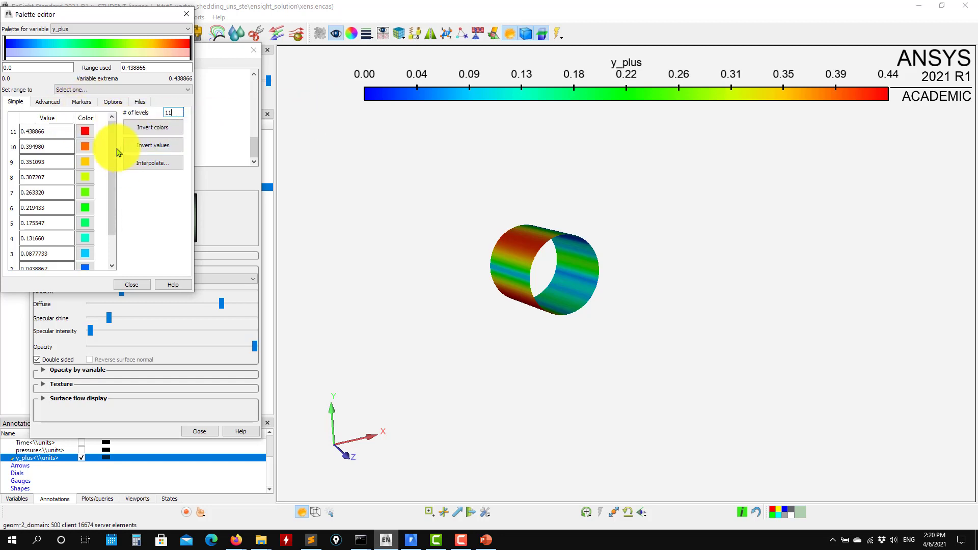
# - Try 0.3 as the upper limit of the y_plus palette range, set it to 0.5 instead, and close the palette and surface property editors
pyautogui.moveTo(158, 70); pyautogui.dragTo(11, 76)
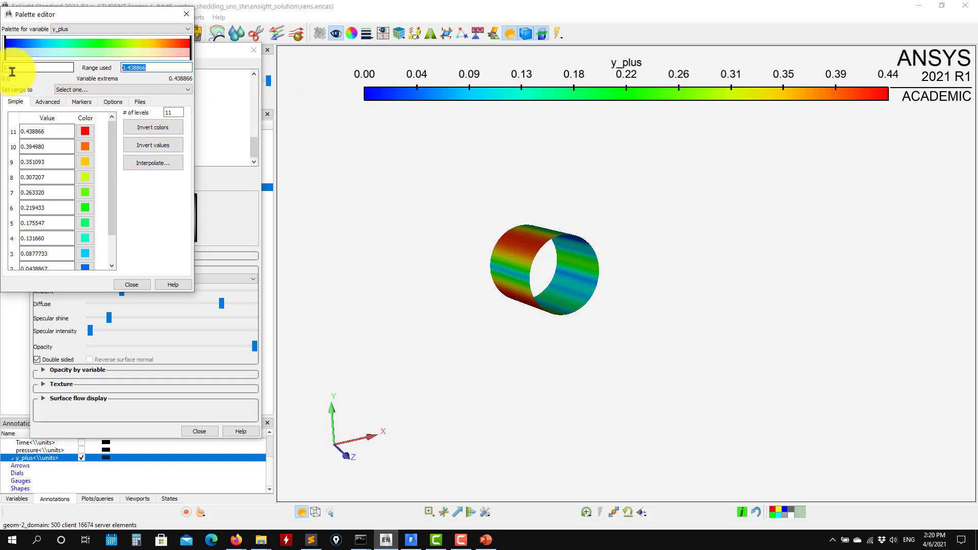
pyautogui.write('0.3')
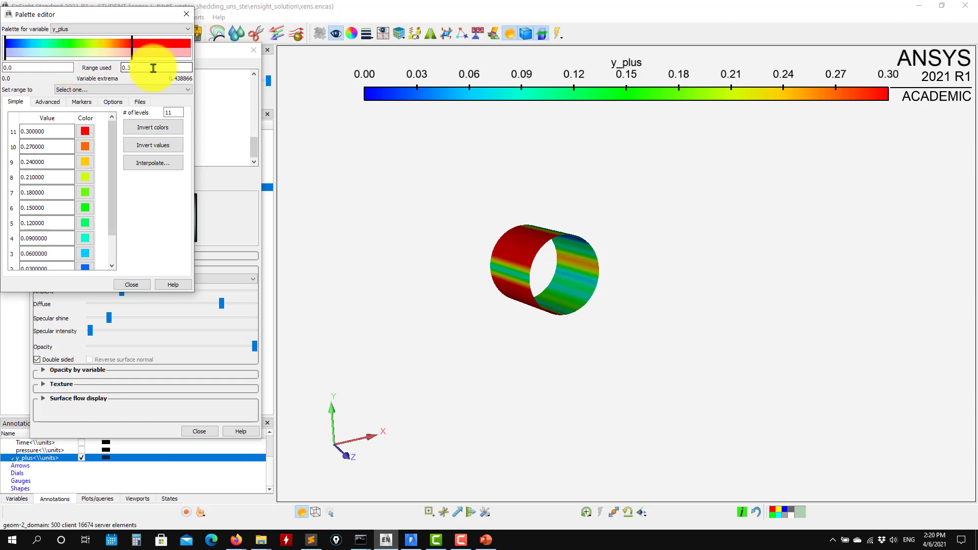
pyautogui.write('5')
pyautogui.click(115, 88)
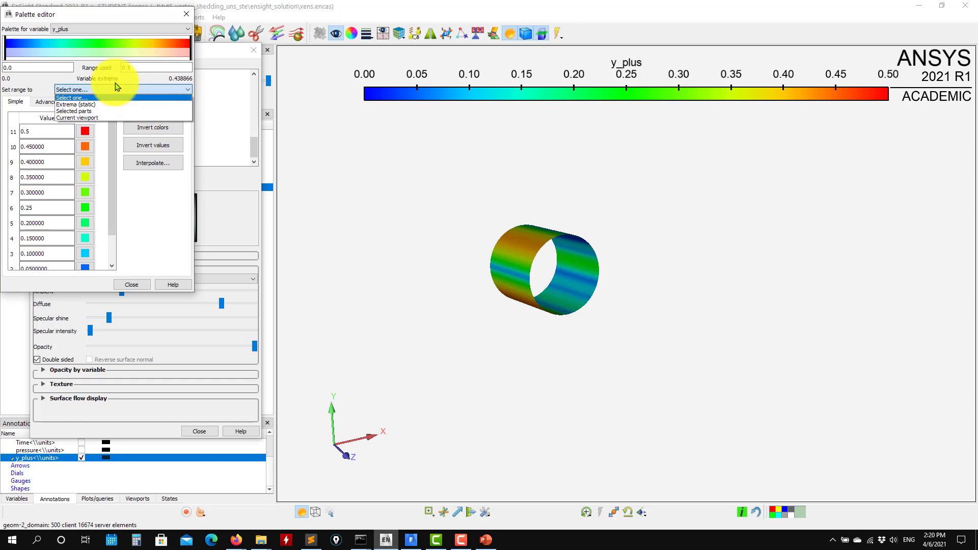
pyautogui.click(188, 19)
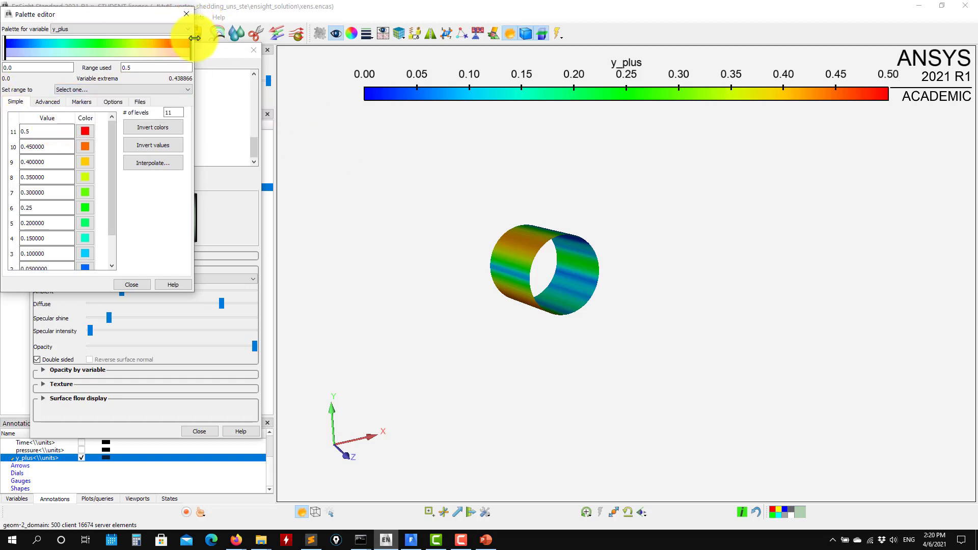
pyautogui.click(186, 14)
pyautogui.click(253, 49)
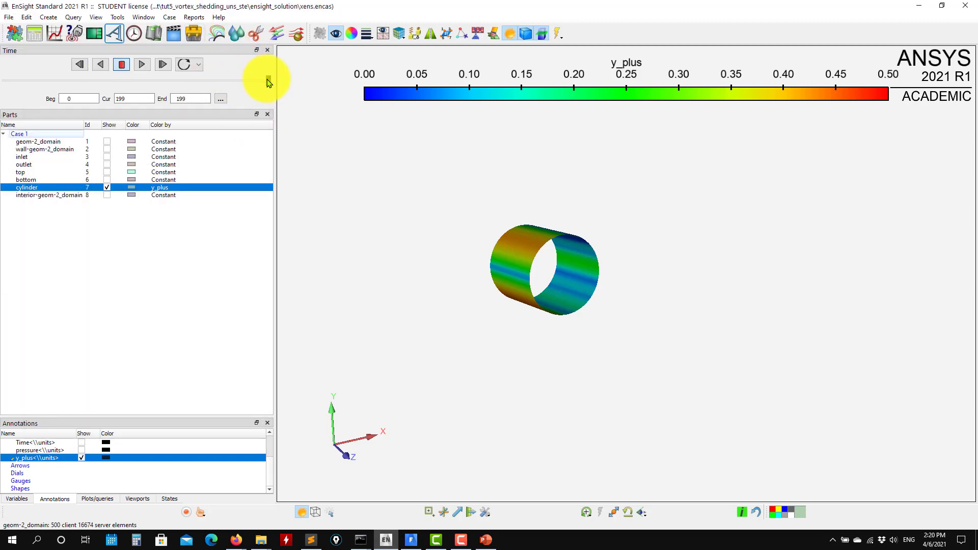
# - Play the y_plus solution on the cylinder from time step 42, stop at step 112 and inspect the surface
pyautogui.moveTo(258, 80); pyautogui.dragTo(60, 81)
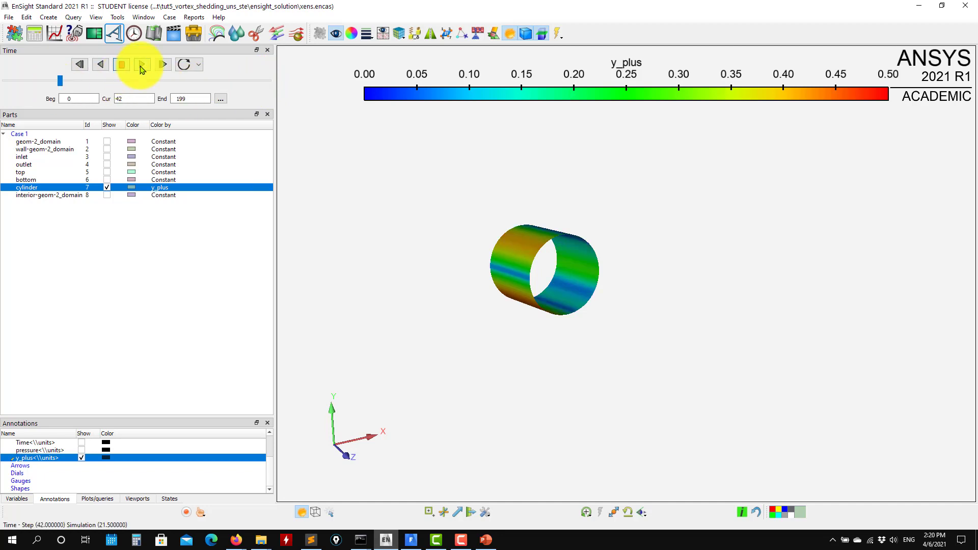
pyautogui.click(142, 65)
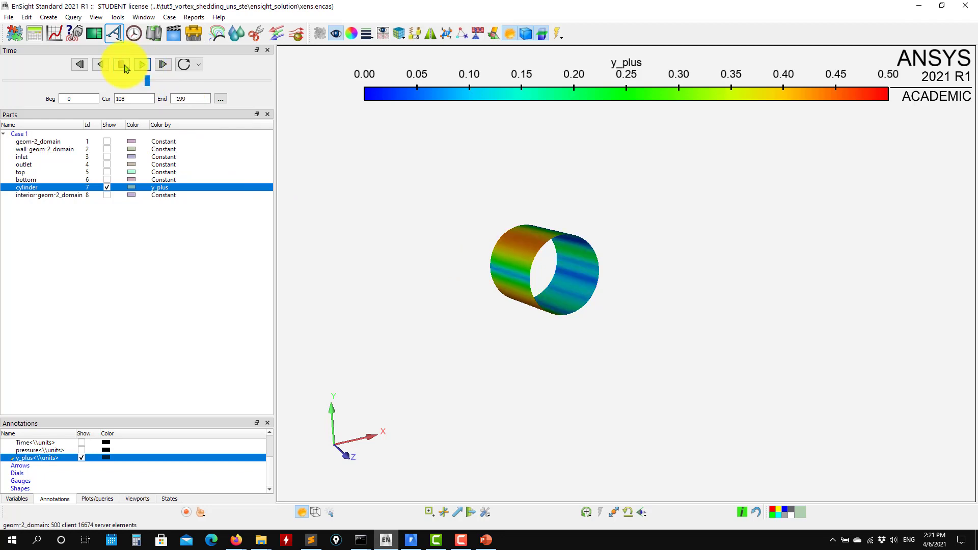
pyautogui.moveTo(517, 251); pyautogui.dragTo(576, 219)
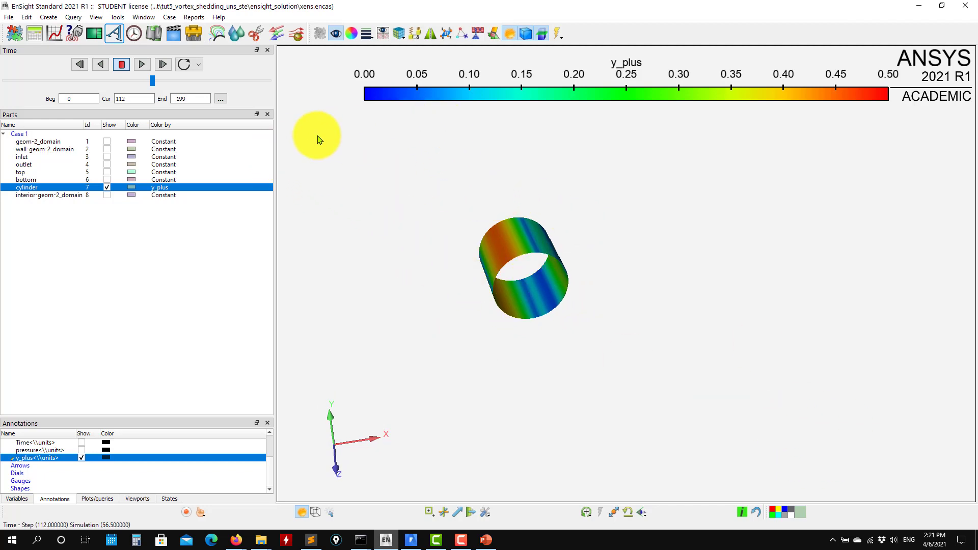
# - Display the solution time annotation and place it in the lower-right corner of the graphics view, clear of the y_plus legend
pyautogui.click(223, 100)
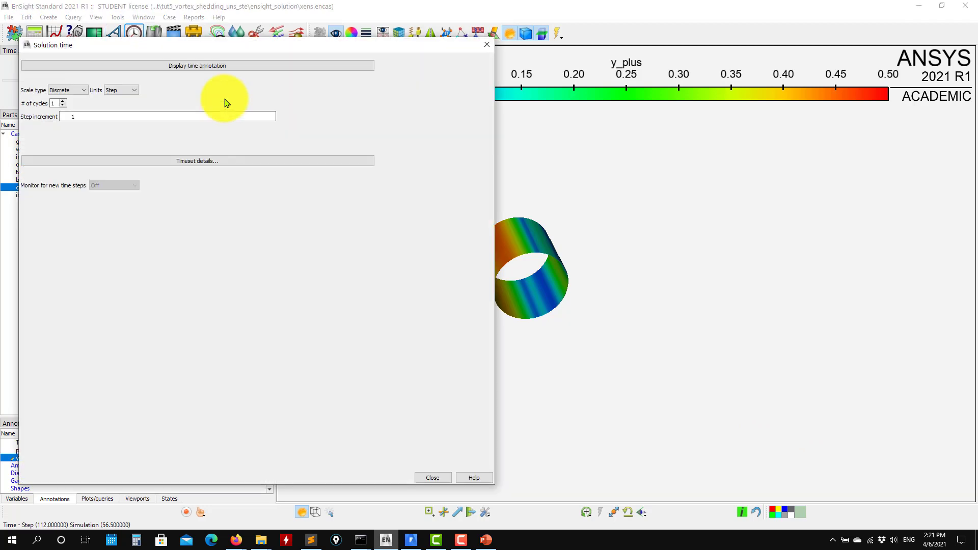
pyautogui.click(186, 67)
pyautogui.click(486, 46)
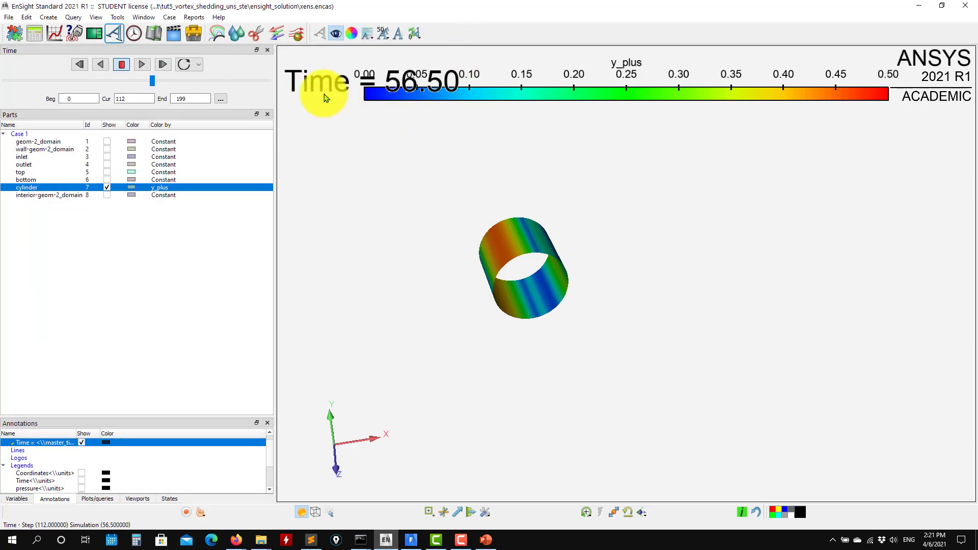
pyautogui.moveTo(322, 92)
pyautogui.mouseDown()
pyautogui.moveTo(447, 236)
pyautogui.moveTo(801, 449)
pyautogui.moveTo(815, 471)
pyautogui.mouseUp()
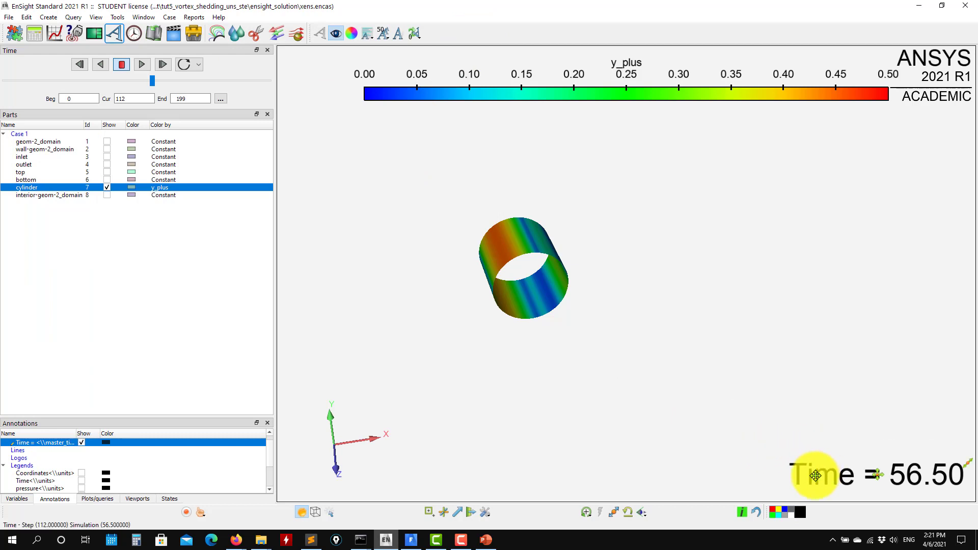
# - Open the time annotation's text settings, look through its size, position and special-value options, and close the editor
pyautogui.rightClick(815, 475)
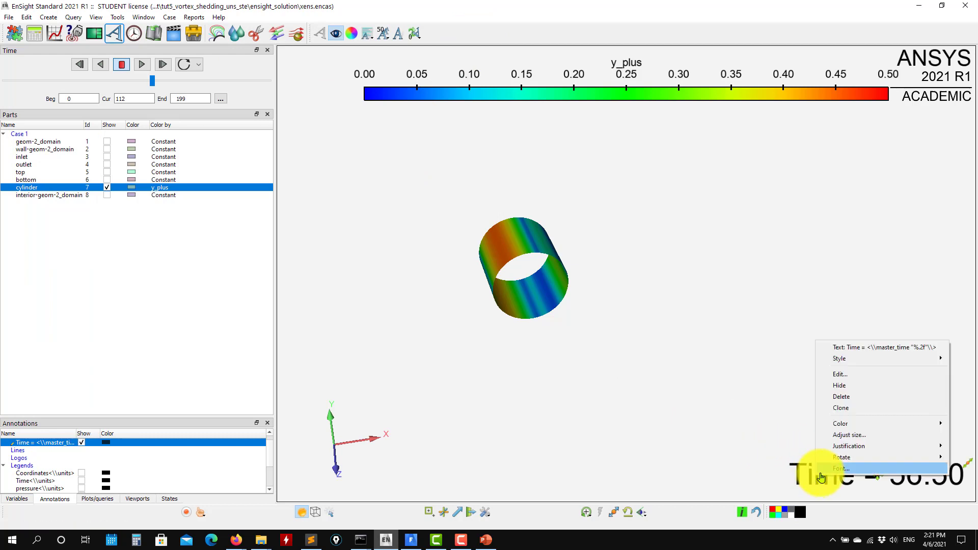
pyautogui.click(851, 371)
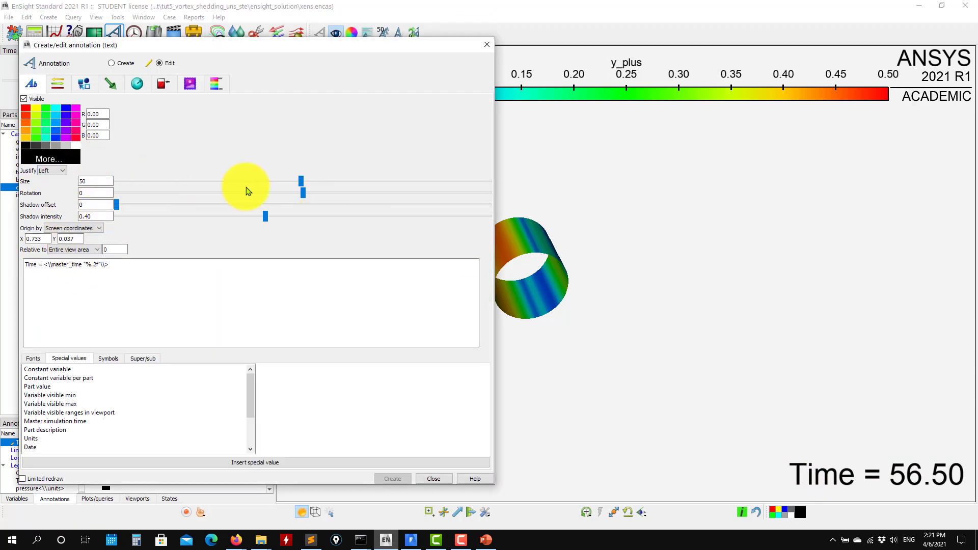
pyautogui.click(486, 45)
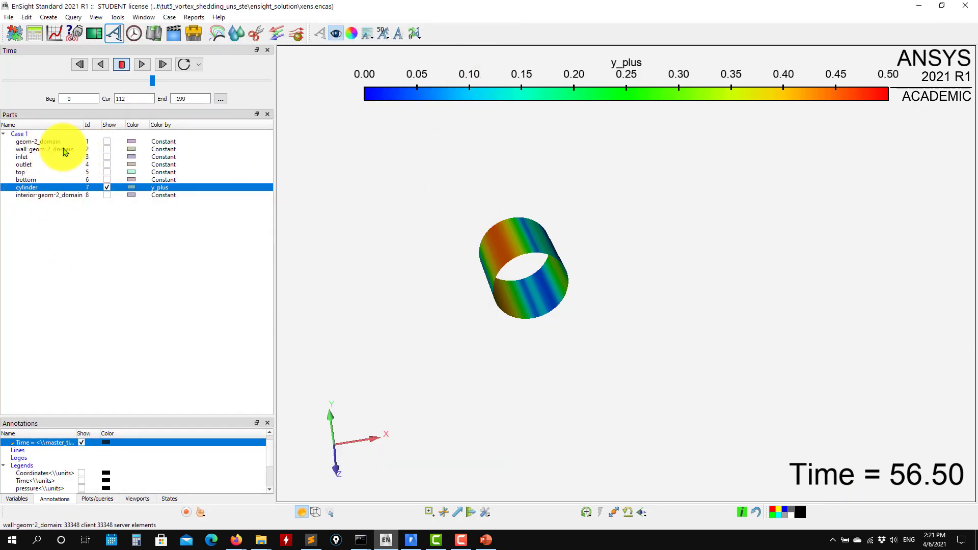
# - Show the wall-geom-2_domain part, colour it by velocity_magnitude, and close the surface property editor
pyautogui.click(107, 150)
pyautogui.moveTo(567, 284); pyautogui.dragTo(550, 295)
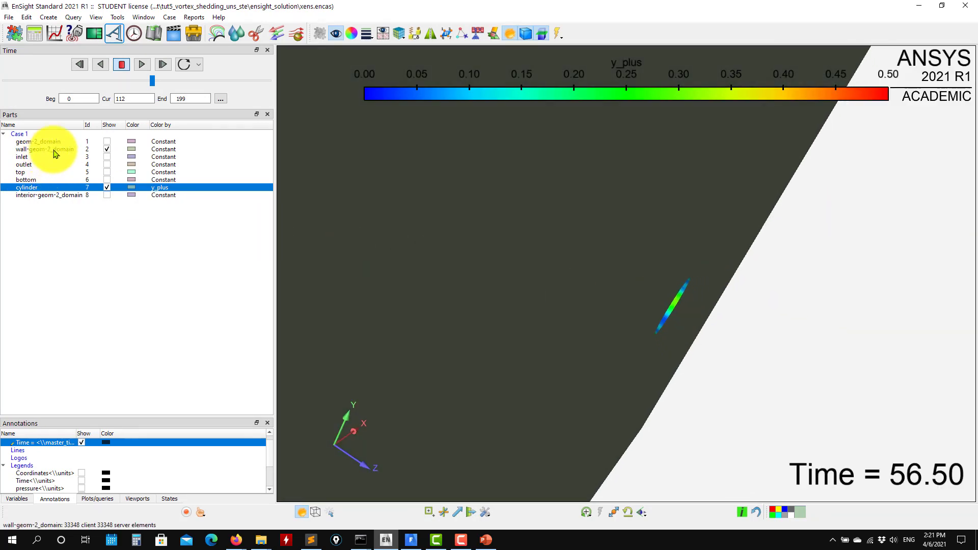
pyautogui.click(54, 150)
pyautogui.click(351, 35)
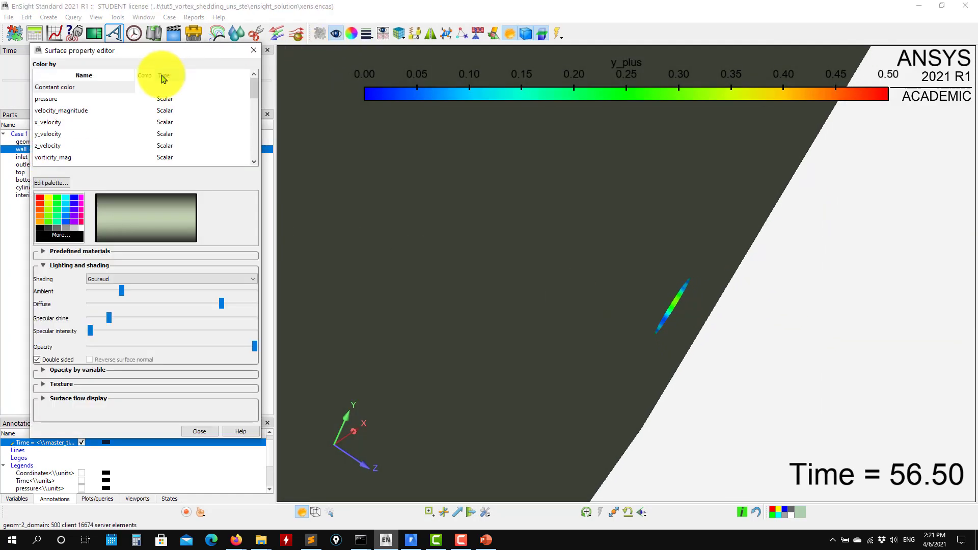
pyautogui.click(79, 114)
pyautogui.moveTo(515, 290); pyautogui.dragTo(465, 275)
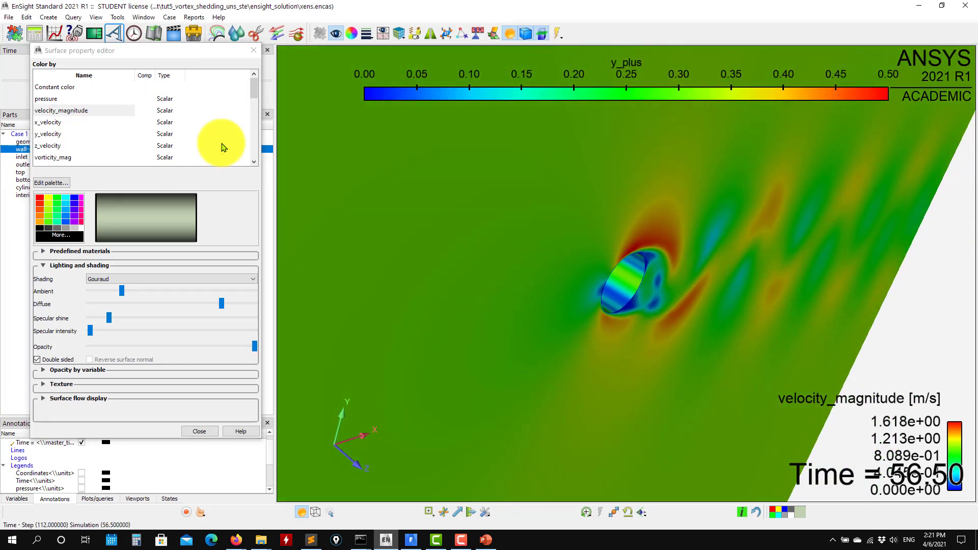
pyautogui.click(253, 50)
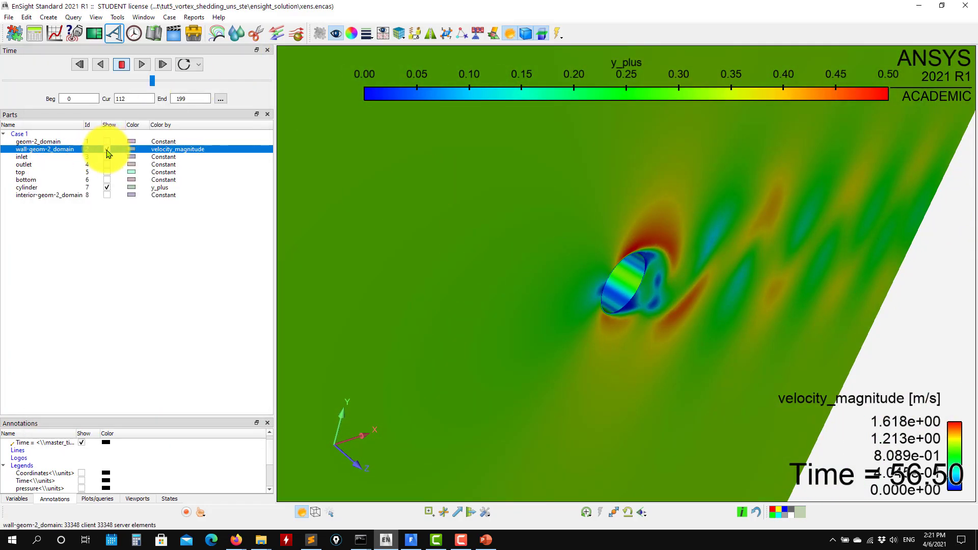
# - Hide the wall-geom-2_domain part and show the geom-2_domain outline together with the cylinder
pyautogui.click(106, 150)
pyautogui.scroll(-2, 498, 326)
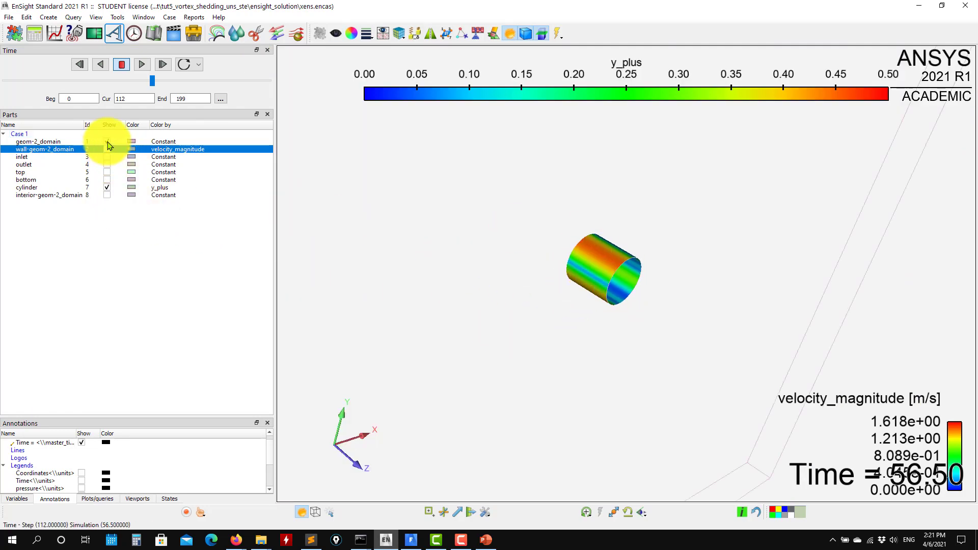
pyautogui.scroll(-4, 586, 299)
# - Create a single XYZ clip of geom-2_domain with a Z mesh slice at MID-RANGE and close the clip editor
pyautogui.click(55, 144)
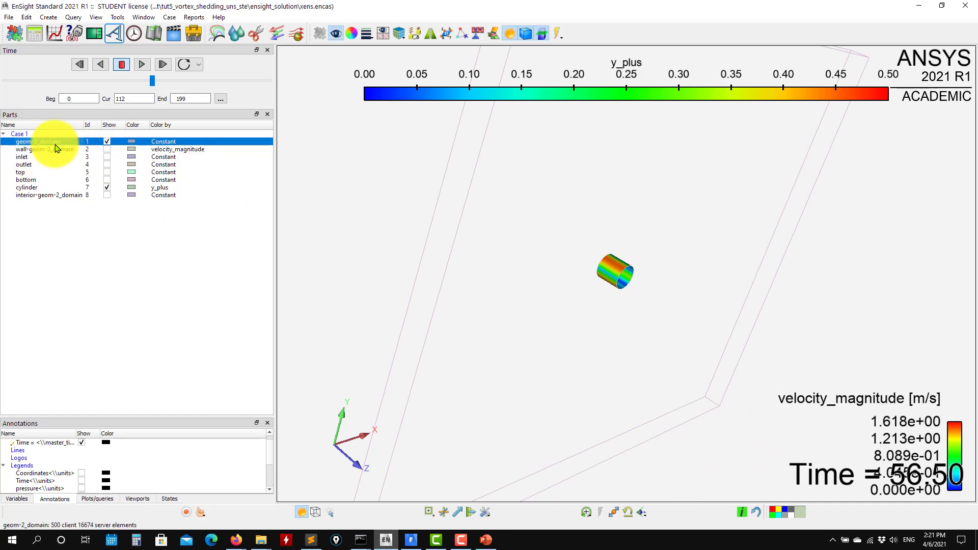
pyautogui.click(256, 34)
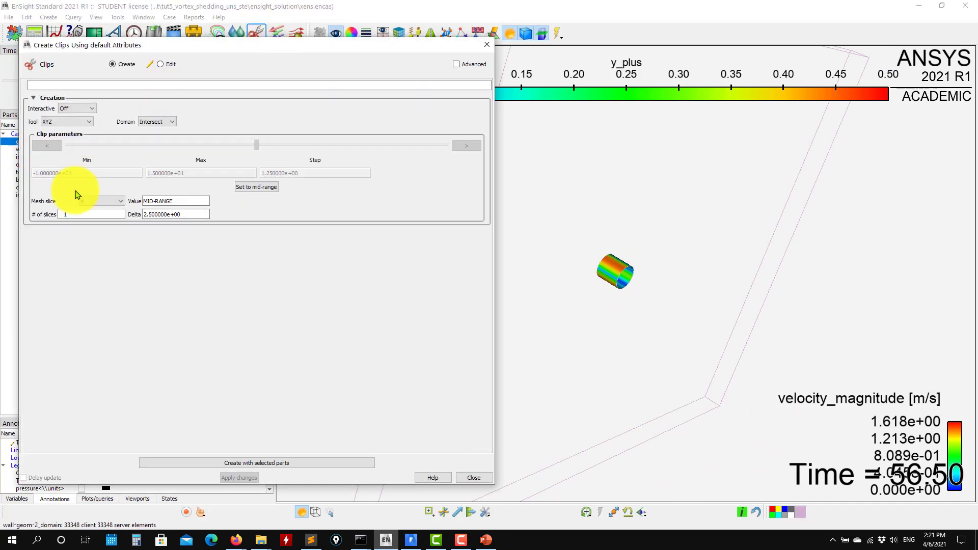
pyautogui.click(93, 224)
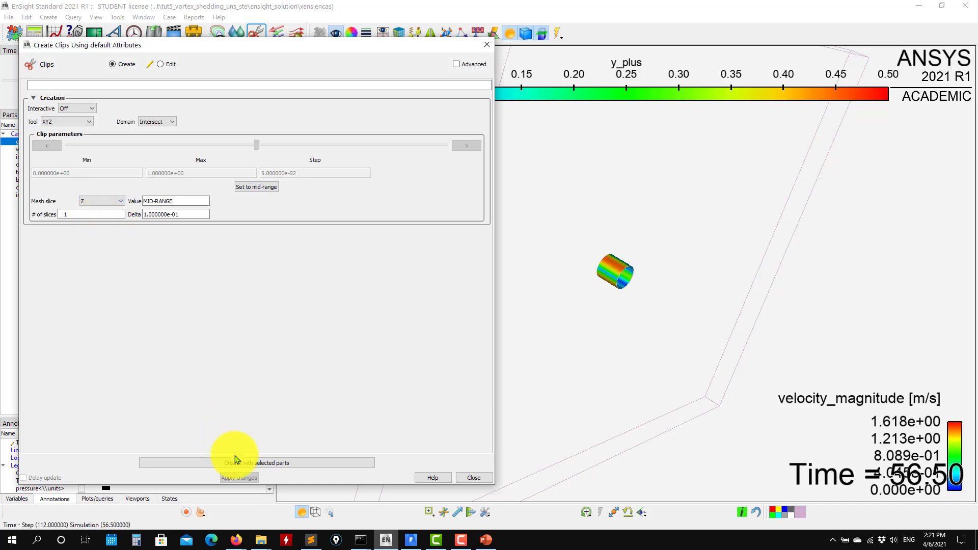
pyautogui.click(283, 464)
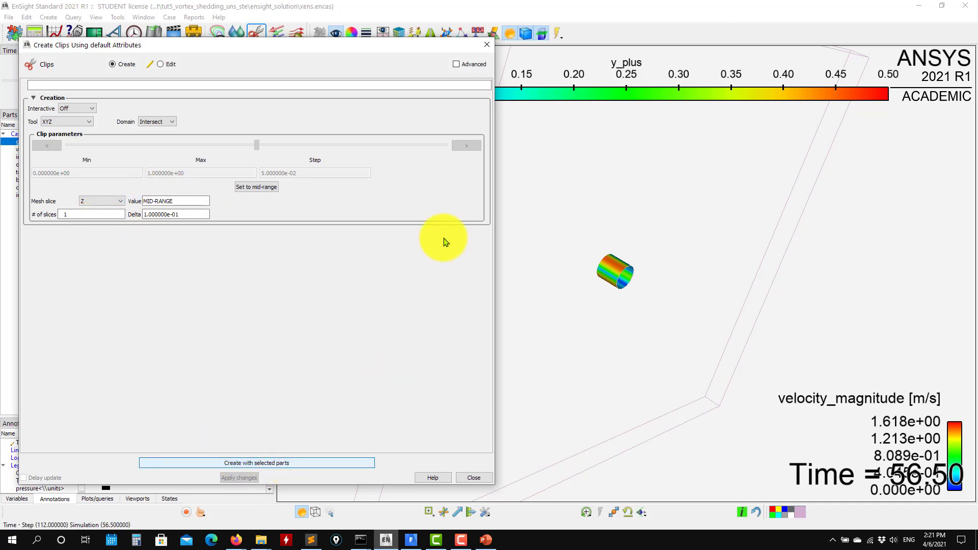
pyautogui.moveTo(695, 430); pyautogui.dragTo(742, 375)
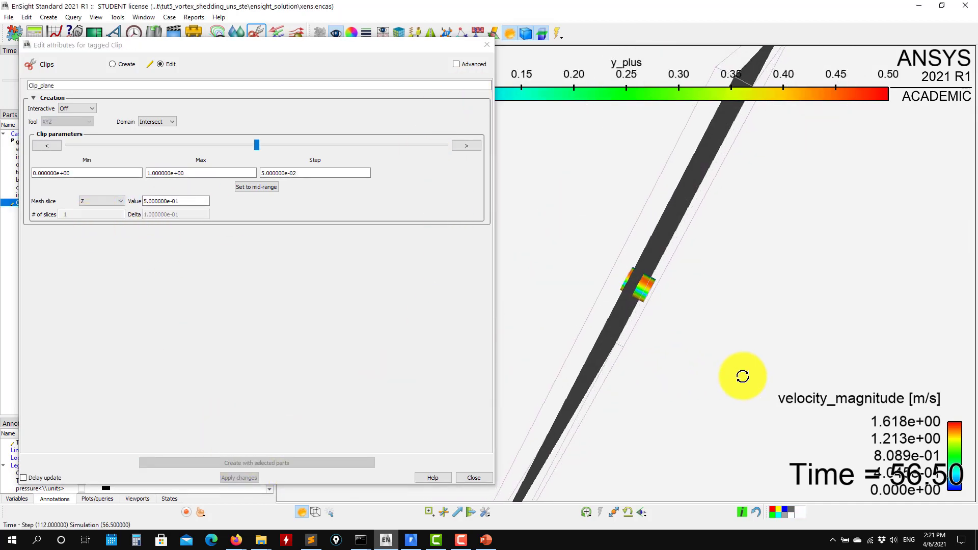
pyautogui.click(486, 45)
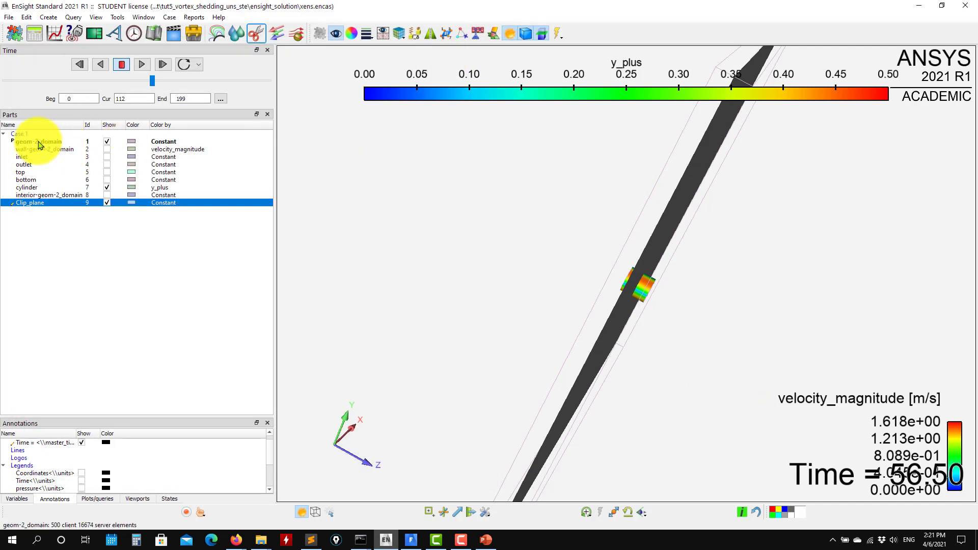
# - Hide the geom-2_domain part, leaving the clip plane and the cylinder shown
pyautogui.click(38, 143)
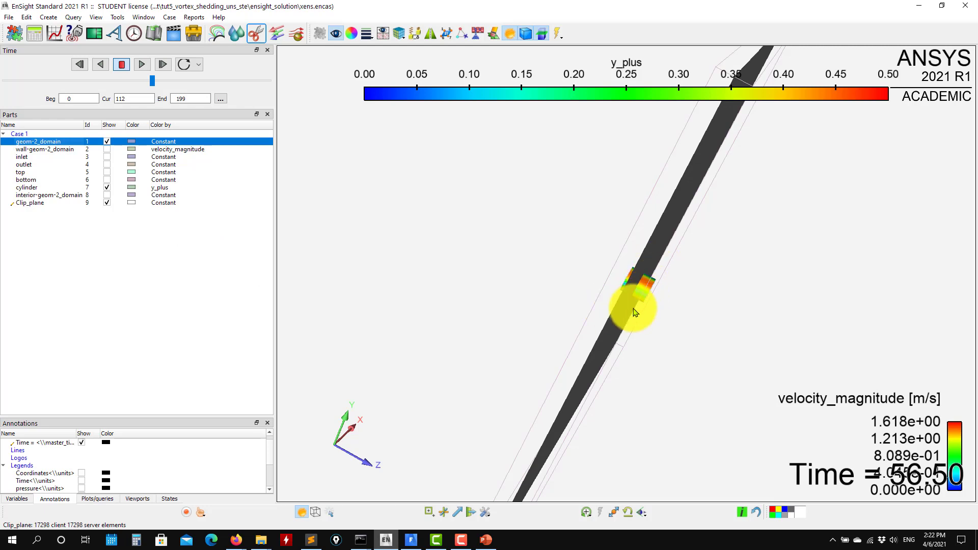
pyautogui.moveTo(368, 254); pyautogui.dragTo(254, 234)
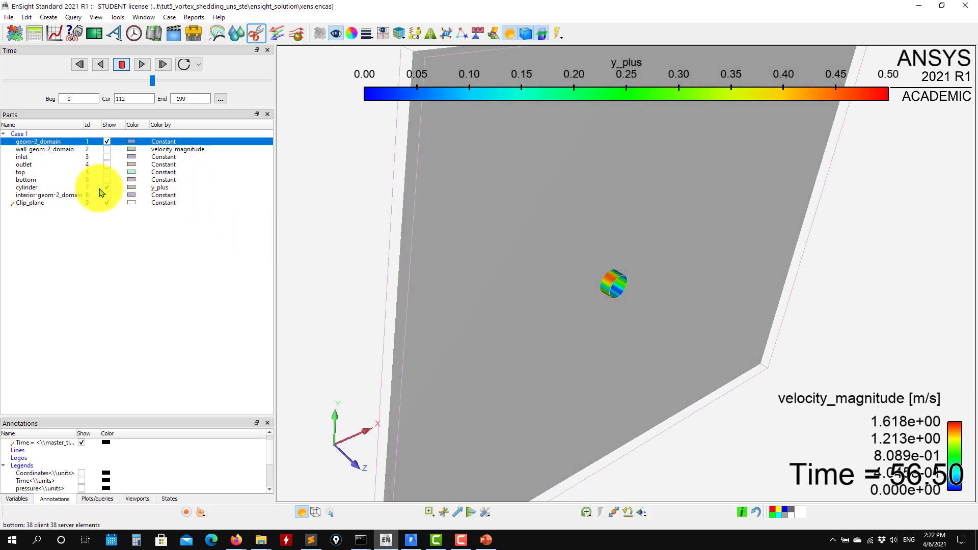
pyautogui.click(106, 142)
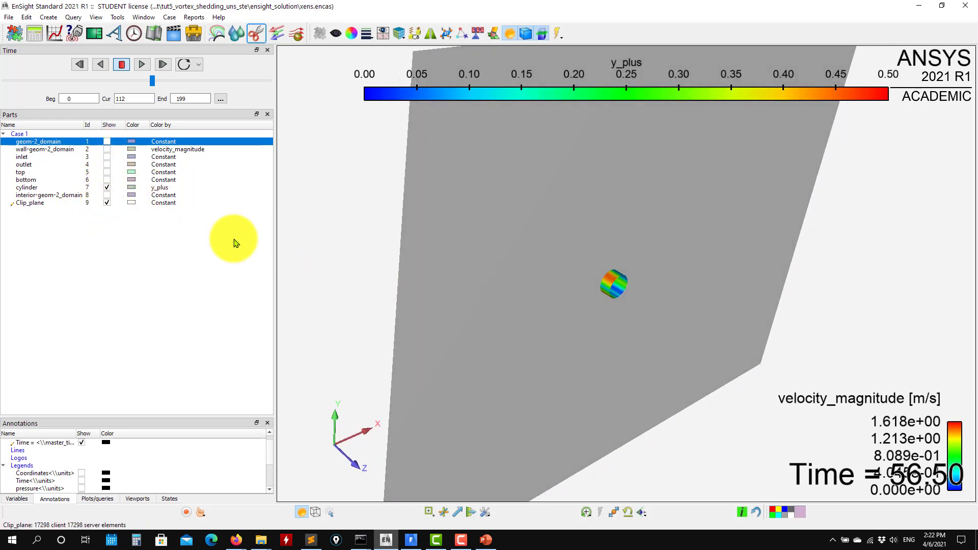
pyautogui.moveTo(484, 276); pyautogui.dragTo(454, 263)
# - Colour the clip plane by velocity_magnitude
pyautogui.click(31, 203)
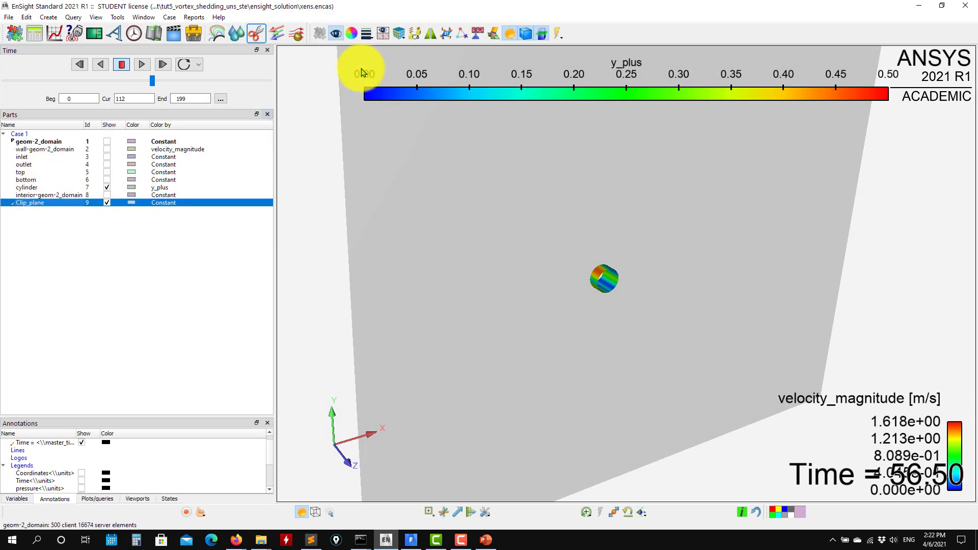
pyautogui.click(349, 33)
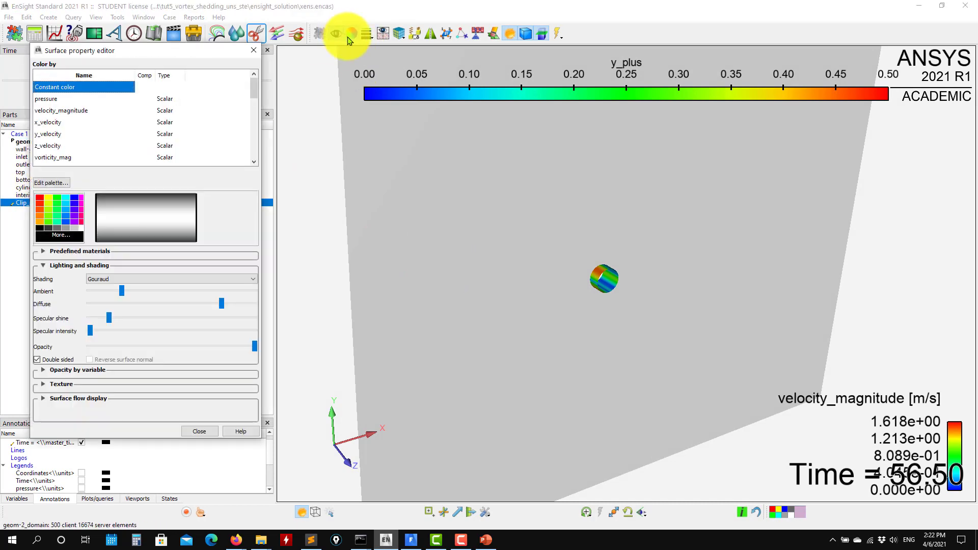
pyautogui.click(76, 110)
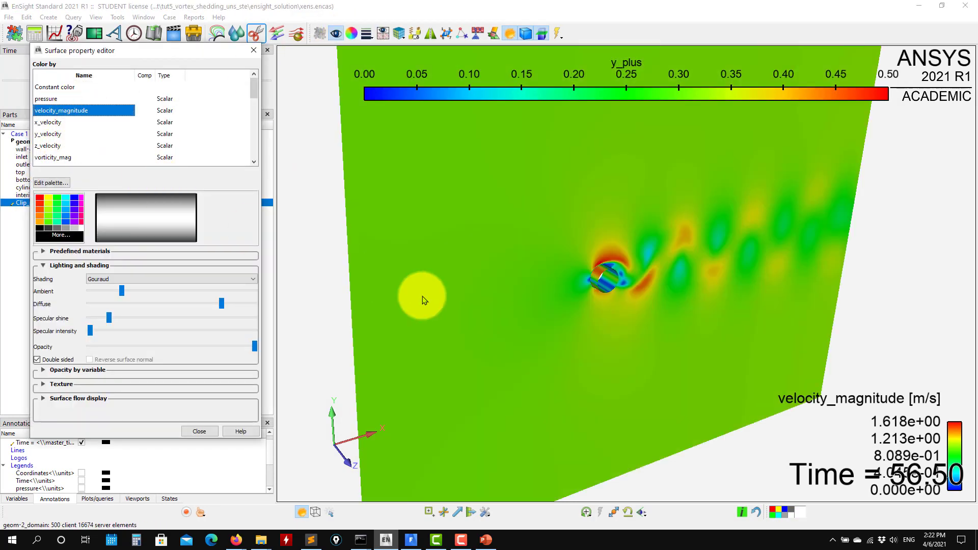
pyautogui.moveTo(422, 296); pyautogui.dragTo(309, 212)
# - Place the velocity_magnitude legend as a tall vertical bar on the left of the graphics view, below the y_plus legend
pyautogui.click(952, 478)
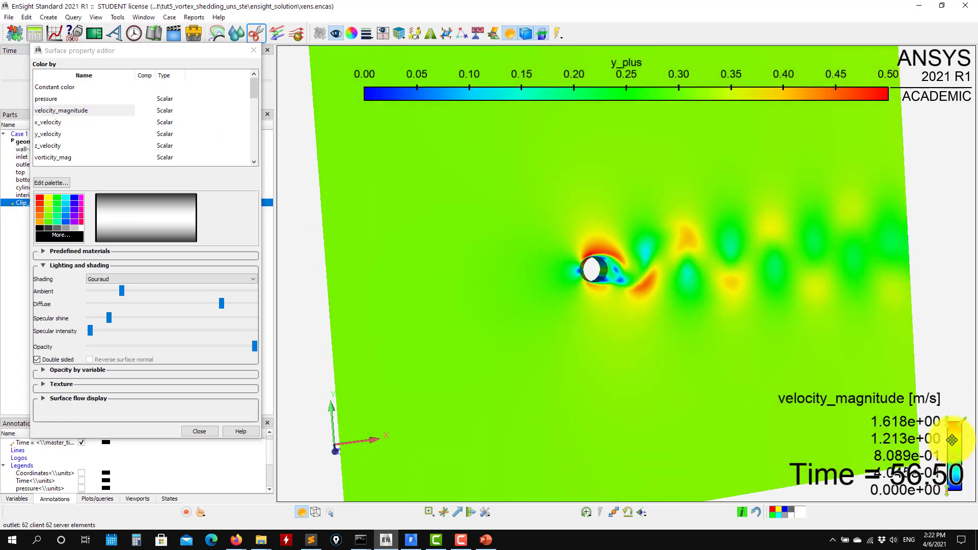
pyautogui.moveTo(952, 440)
pyautogui.mouseDown()
pyautogui.moveTo(911, 325)
pyautogui.moveTo(914, 188)
pyautogui.moveTo(897, 214)
pyautogui.mouseUp()
pyautogui.rightClick(896, 214)
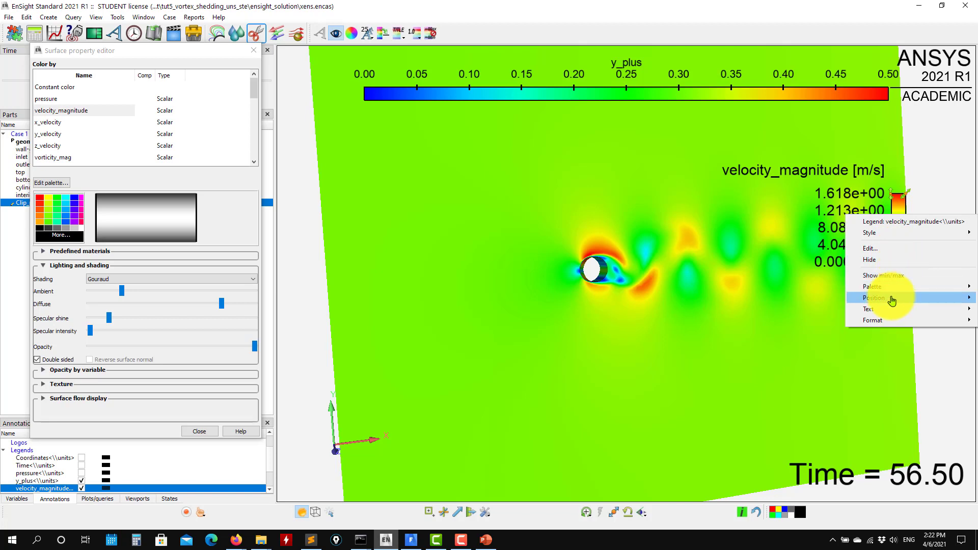
pyautogui.click(818, 320)
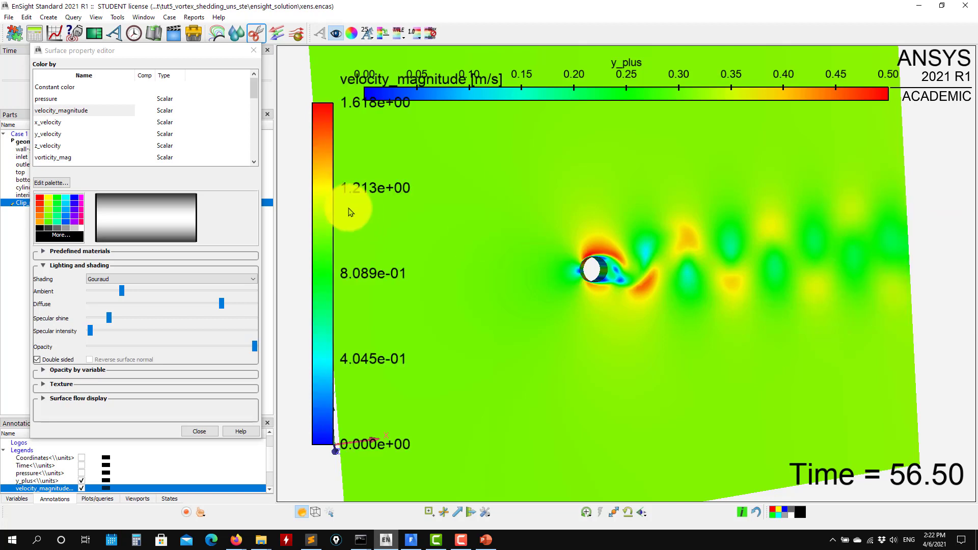
pyautogui.moveTo(335, 108); pyautogui.dragTo(295, 218)
# - Close the surface property editor, frame the whole clip plane clear of the legends, play the velocity solution and stop at step 146
pyautogui.scroll(-2, 575, 358)
pyautogui.scroll(-2, 578, 361)
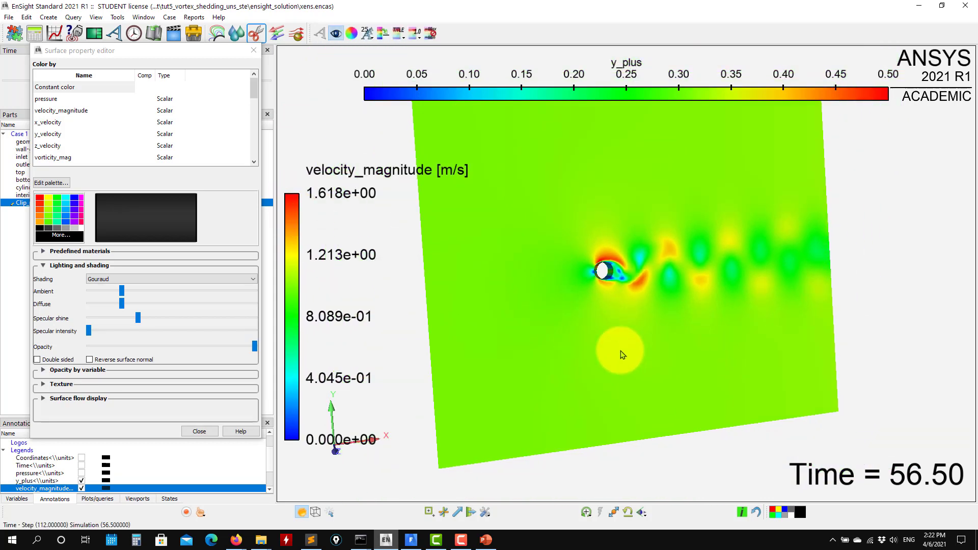
pyautogui.moveTo(642, 331); pyautogui.dragTo(713, 365, button='middle')
pyautogui.click(253, 51)
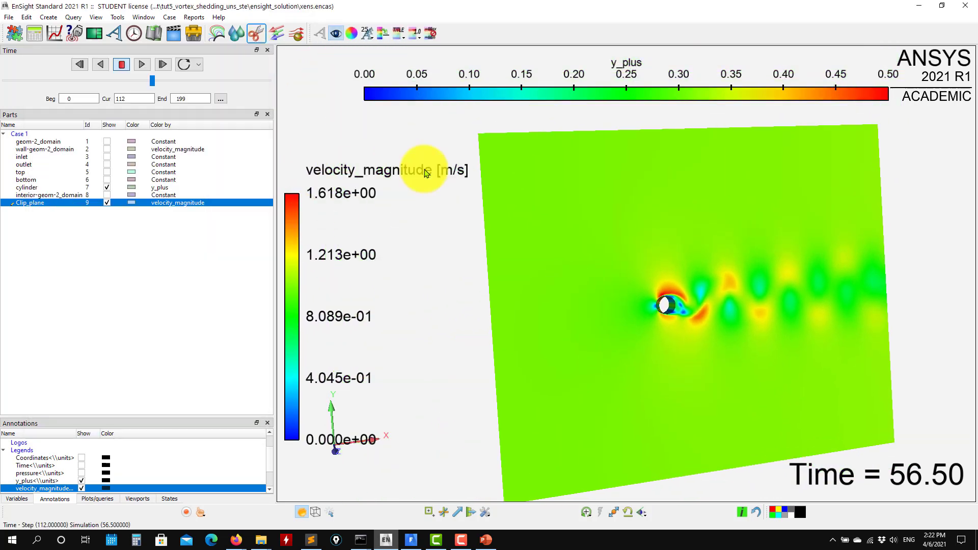
pyautogui.moveTo(576, 332); pyautogui.dragTo(586, 275, button='middle')
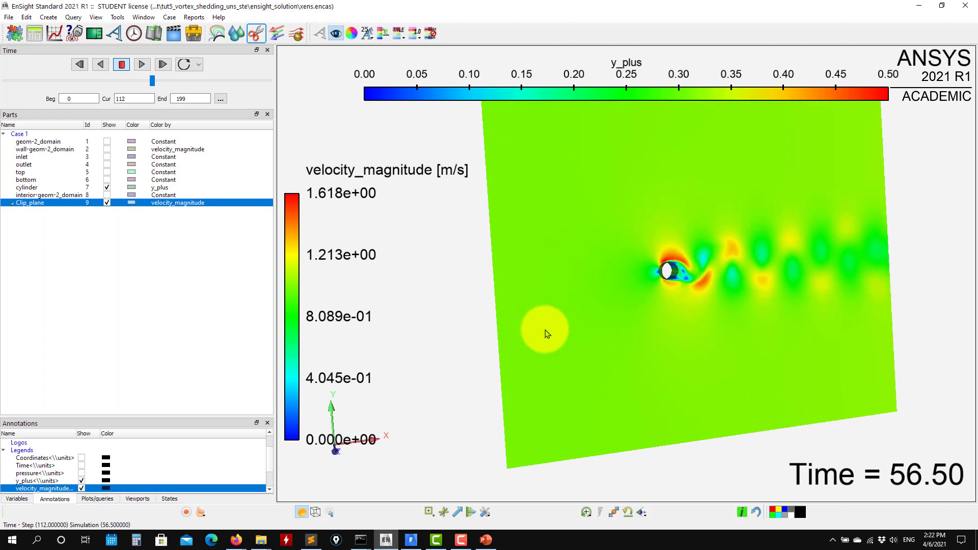
pyautogui.scroll(-2, 585, 334)
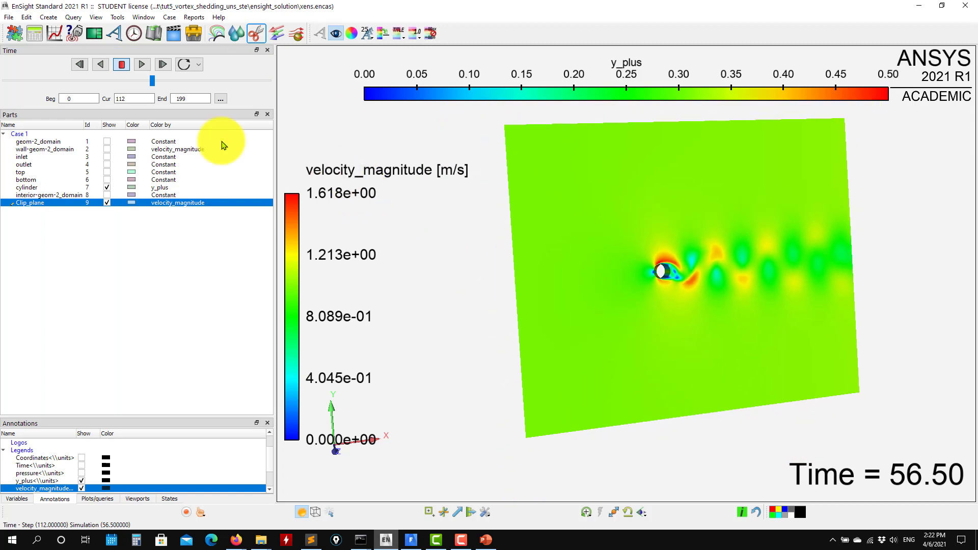
pyautogui.click(141, 65)
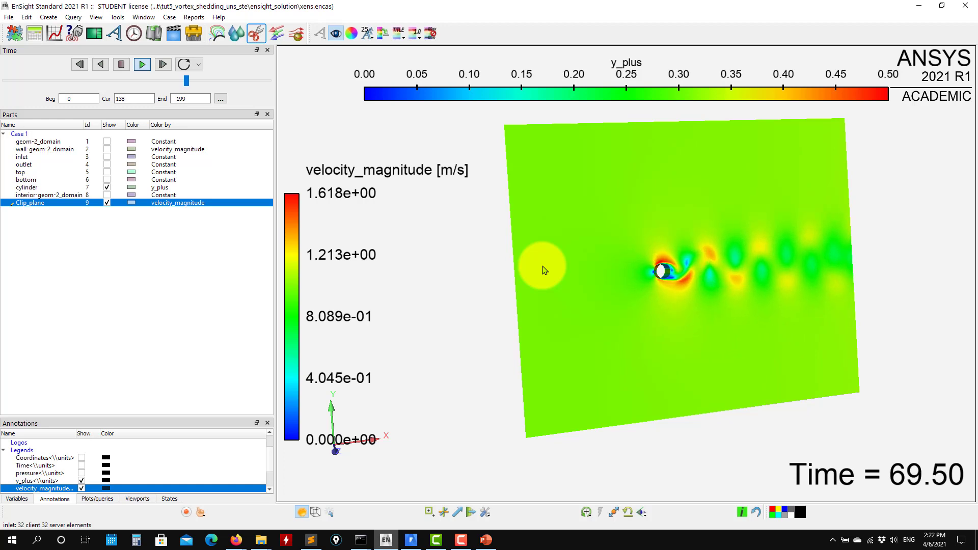
pyautogui.click(122, 65)
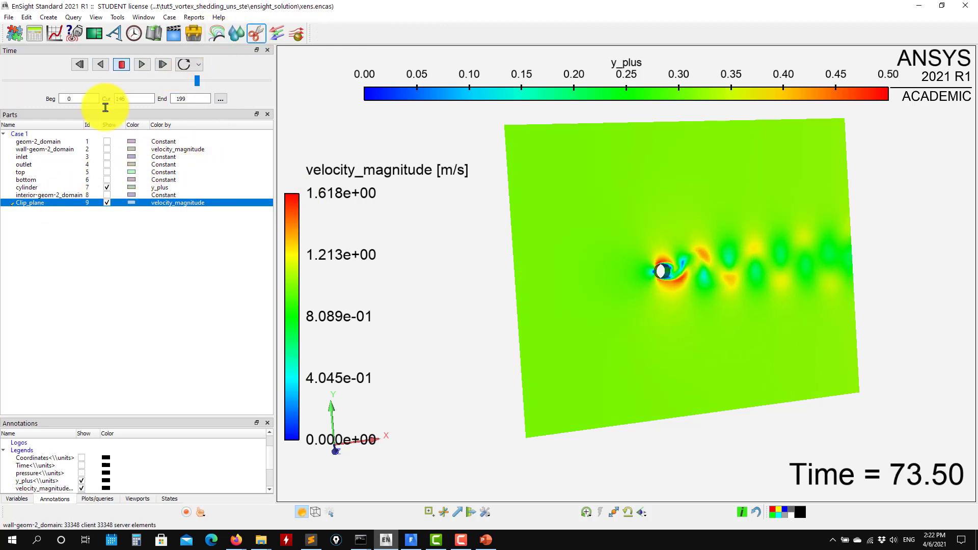
# - Check the clip plane's available colouring variables in the surface property editor and close it
pyautogui.click(37, 188)
pyautogui.click(31, 203)
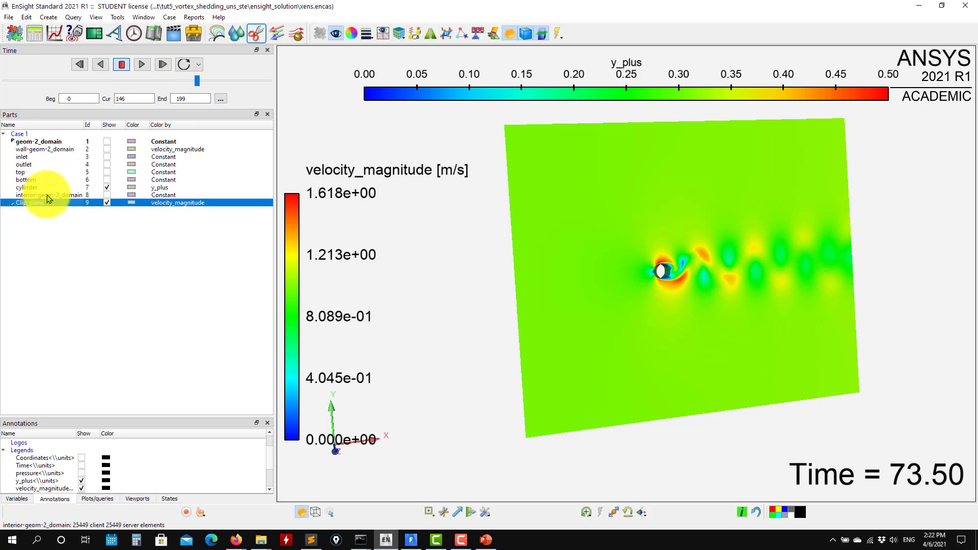
pyautogui.click(352, 33)
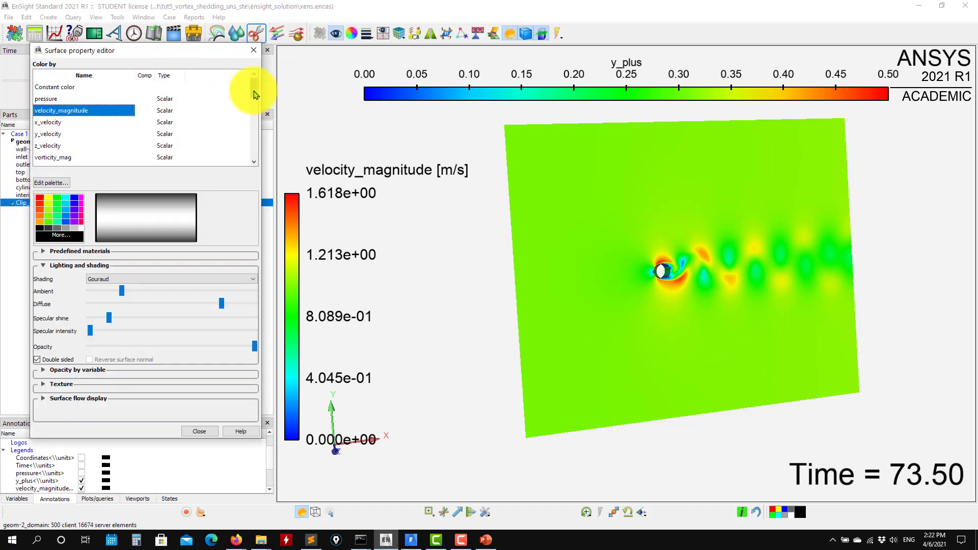
pyautogui.moveTo(256, 95); pyautogui.dragTo(249, 45)
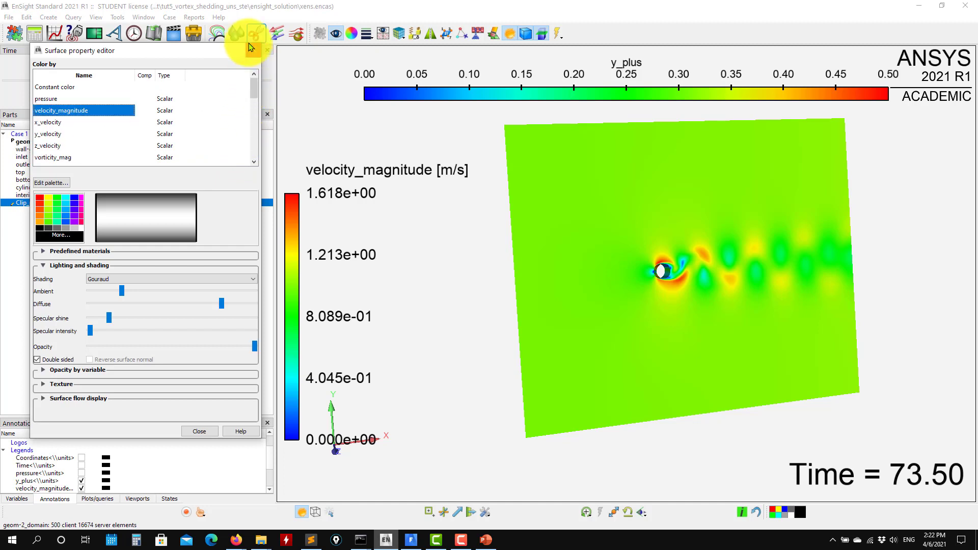
pyautogui.click(253, 53)
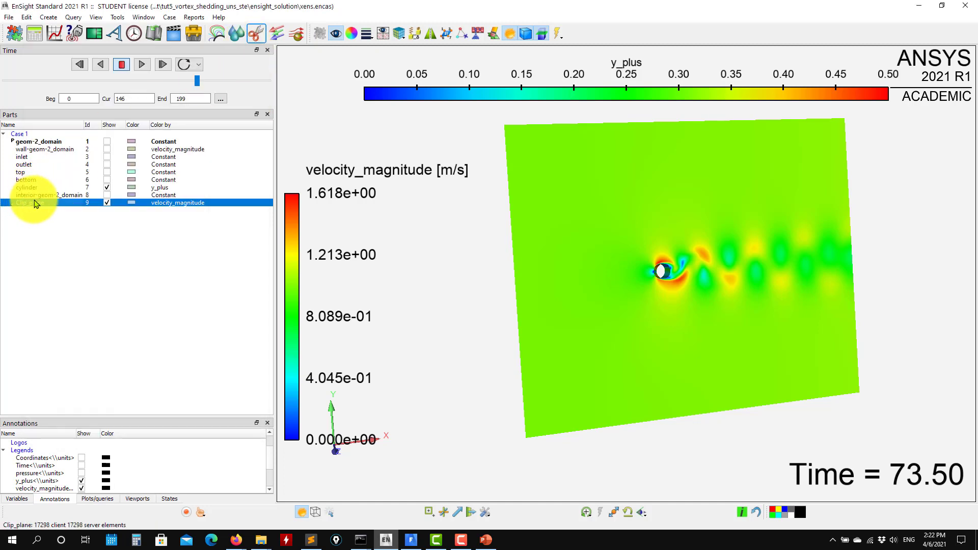
# - Compute the vorticity variable Vort from velocity on the clip plane with the calculator's predefined Vort function, and close the calculator
pyautogui.click(37, 34)
pyautogui.scroll(-5, 476, 240)
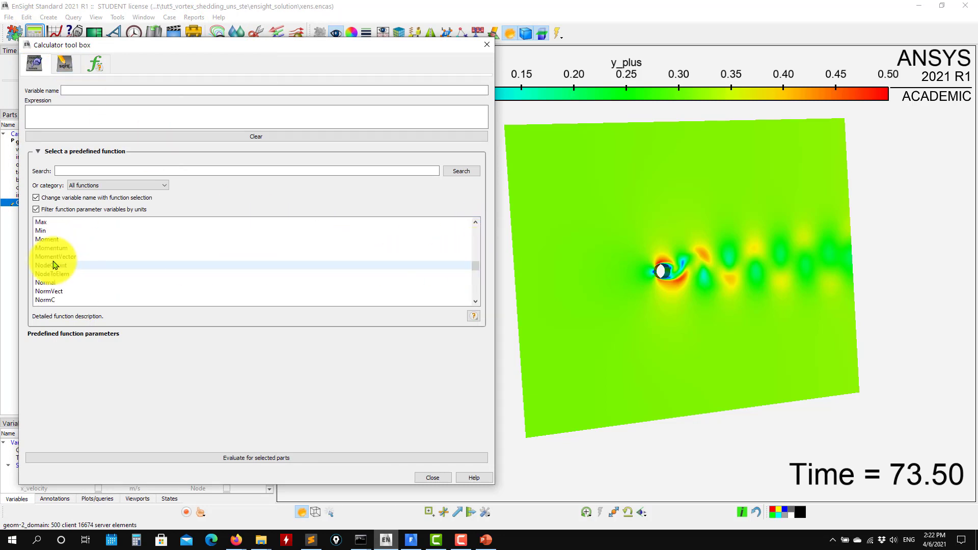
pyautogui.scroll(-4, 68, 239)
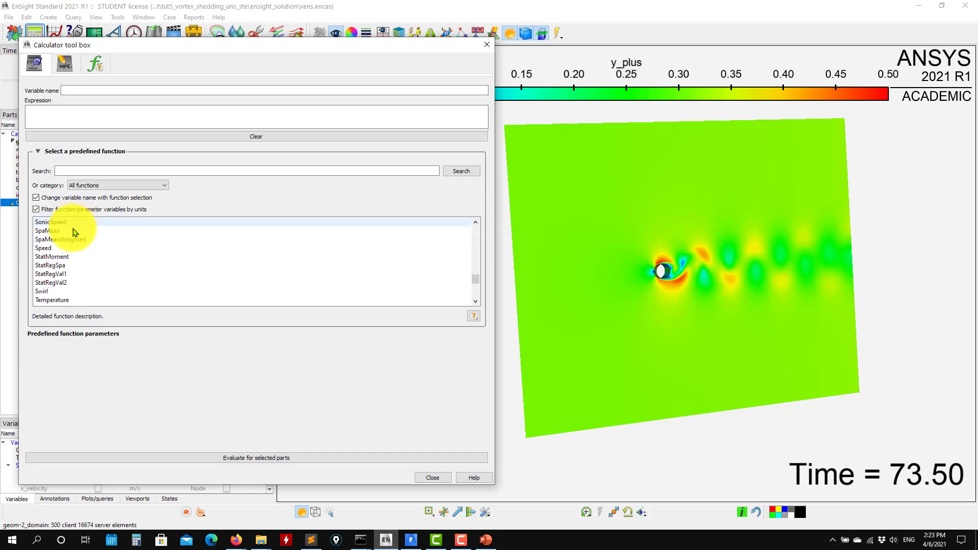
pyautogui.scroll(-3, 75, 234)
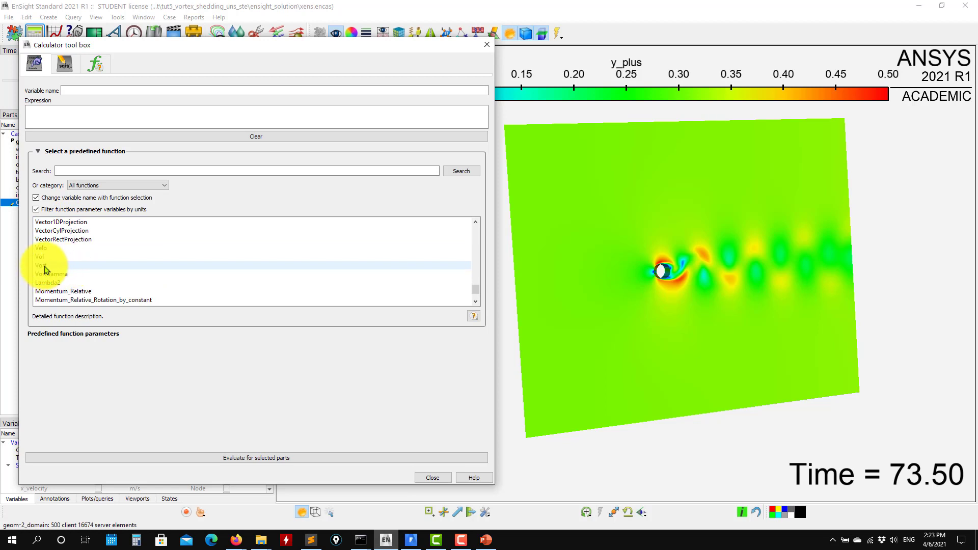
pyautogui.click(45, 266)
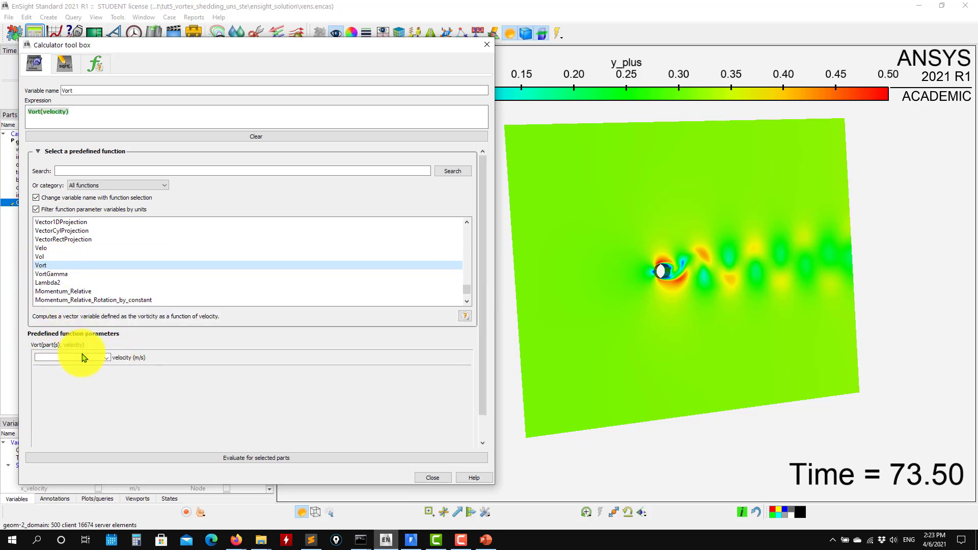
pyautogui.click(107, 357)
pyautogui.click(54, 366)
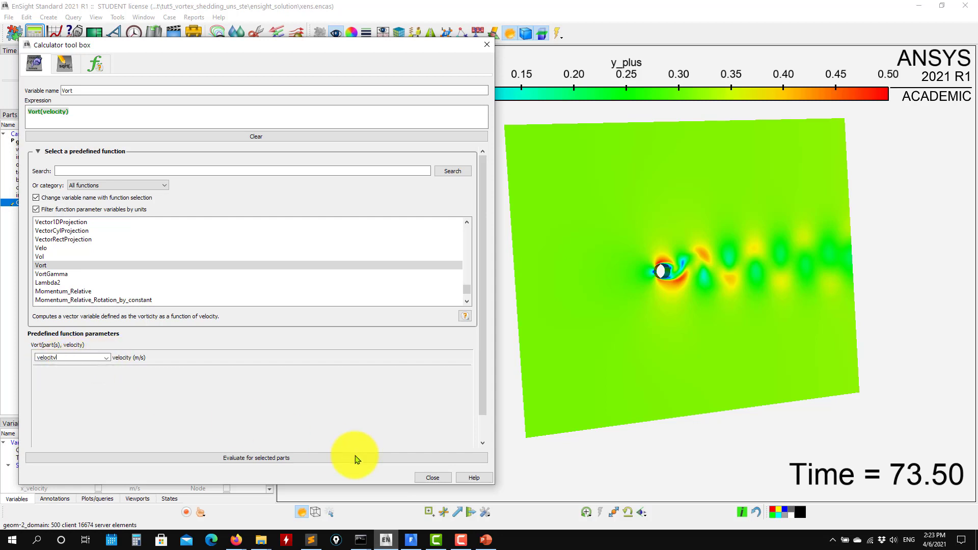
pyautogui.click(238, 462)
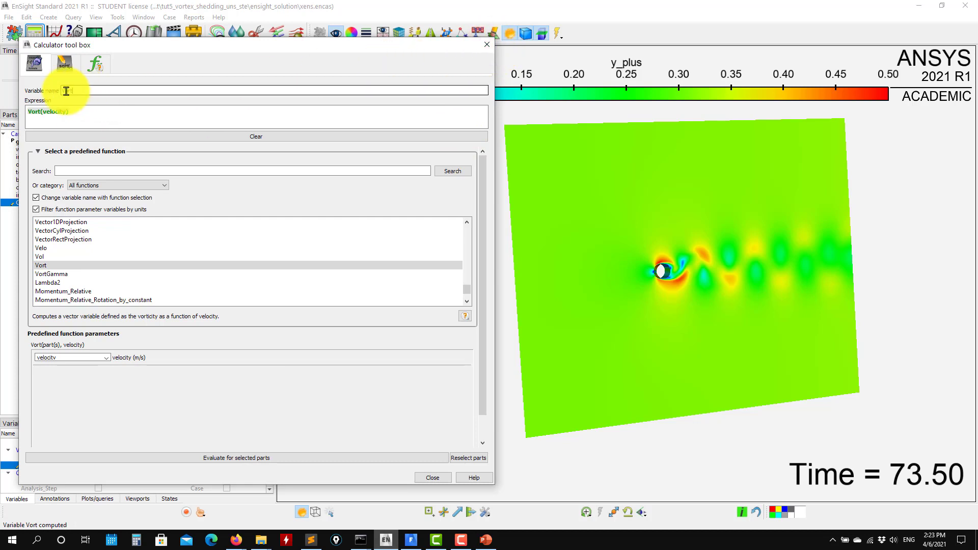
pyautogui.click(487, 44)
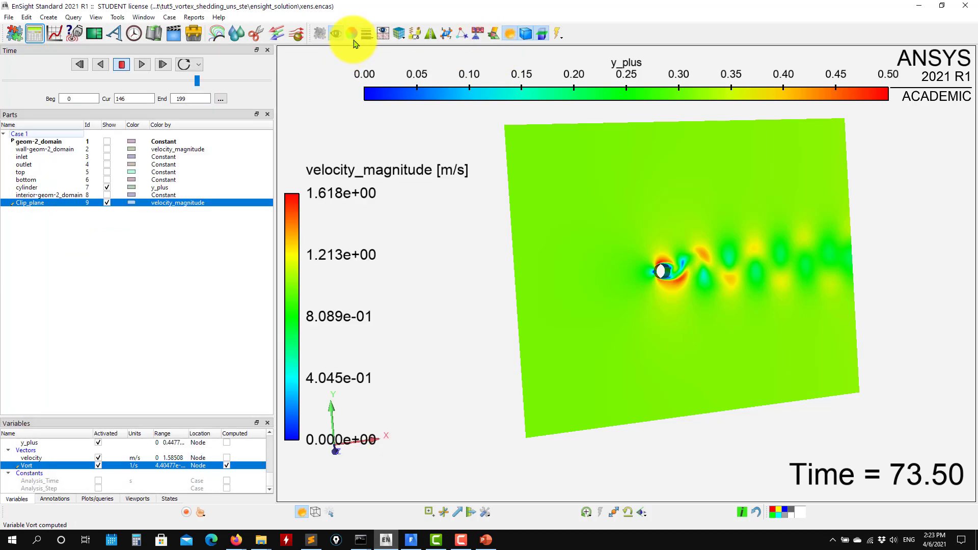
# - Colour the clip plane by the Z component of Vort in the surface property editor
pyautogui.click(319, 34)
pyautogui.scroll(-5, 122, 135)
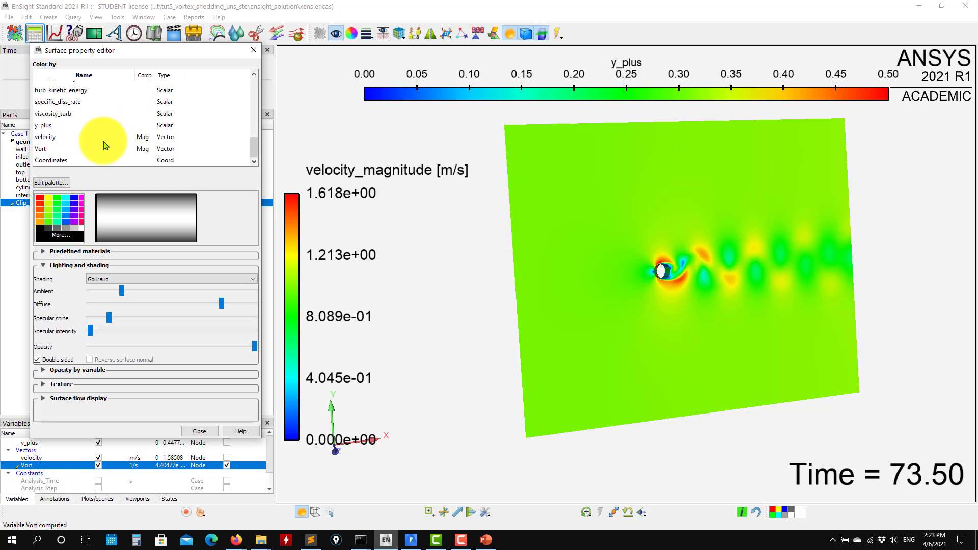
pyautogui.click(47, 149)
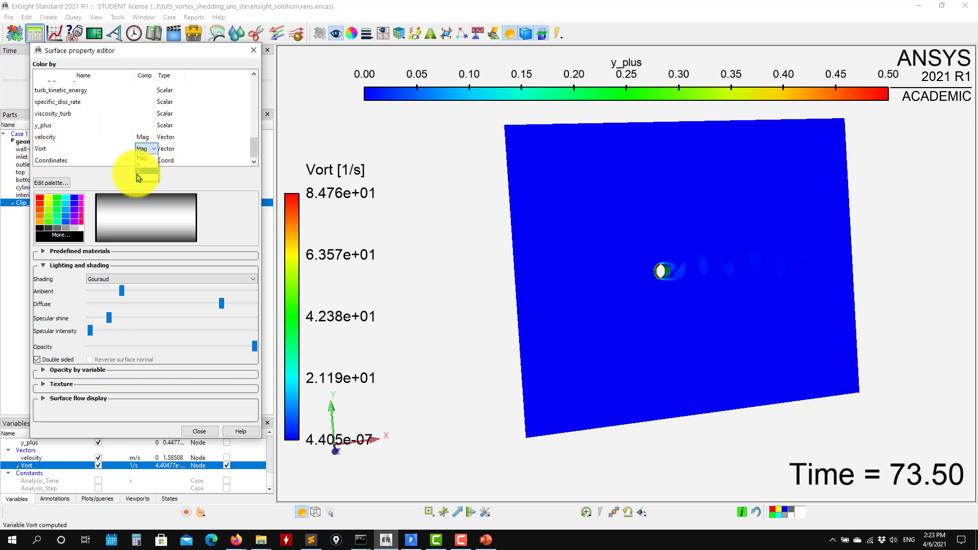
pyautogui.click(137, 179)
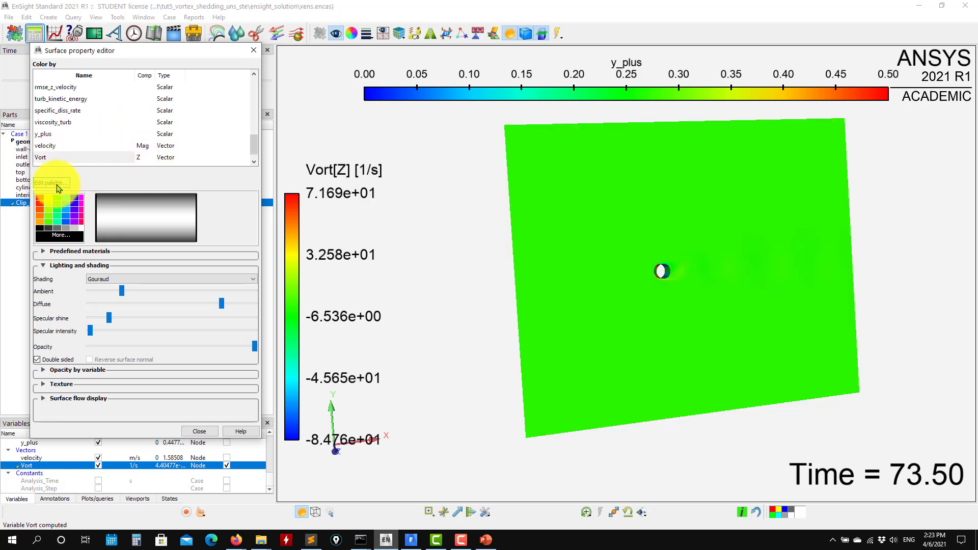
# - Set the Vort[Z] palette range from -5 to 5, and close the palette and surface property editors
pyautogui.click(51, 183)
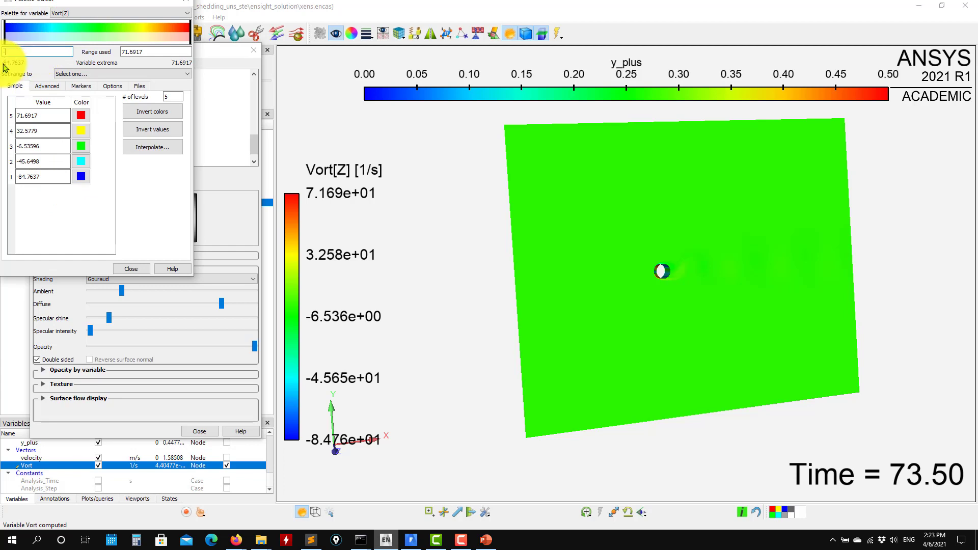
pyautogui.write('-5')
pyautogui.press('Return')
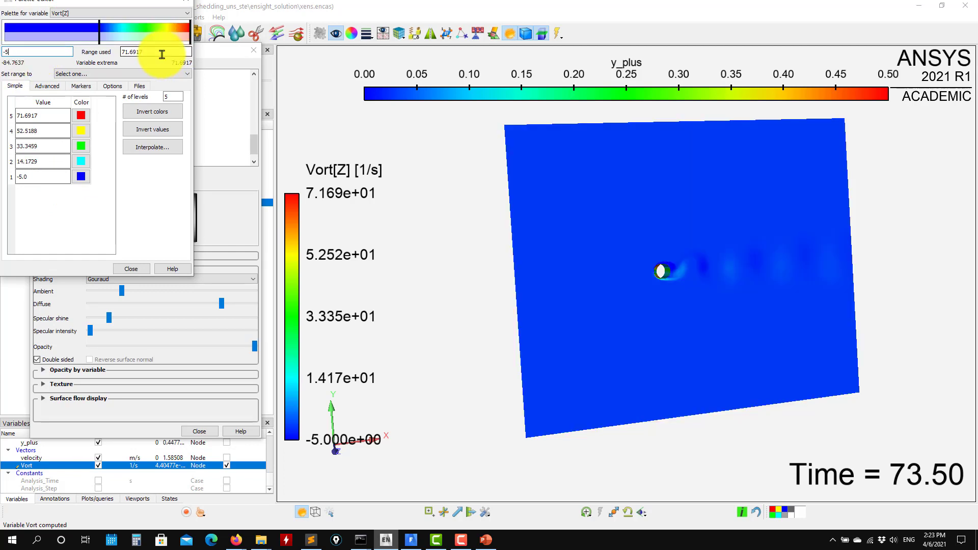
pyautogui.doubleClick(162, 53)
pyautogui.write('5')
pyautogui.press('Return')
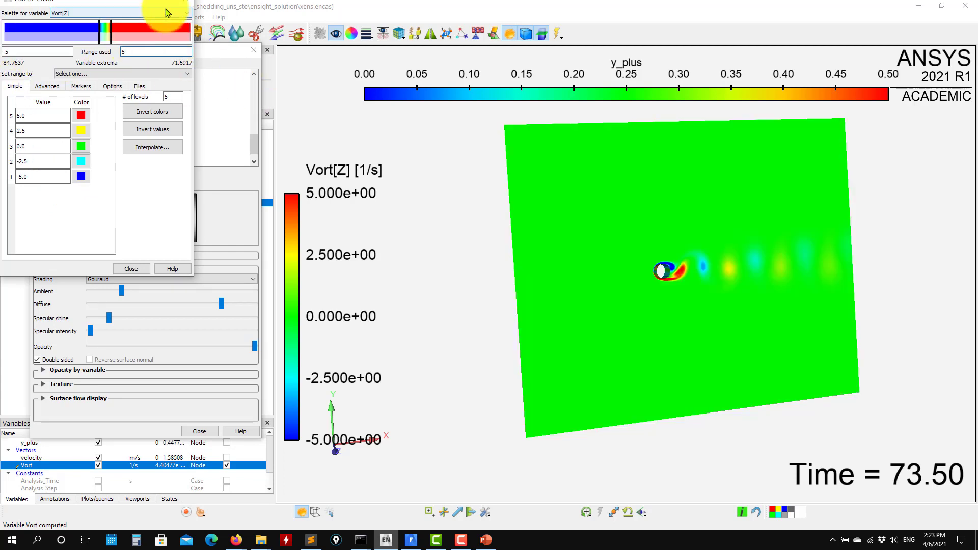
pyautogui.click(182, 2)
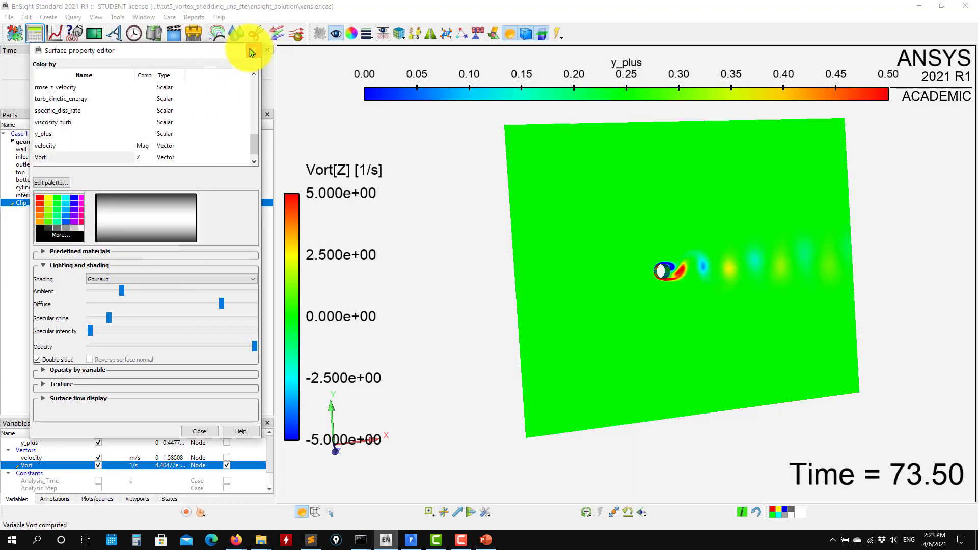
pyautogui.click(251, 51)
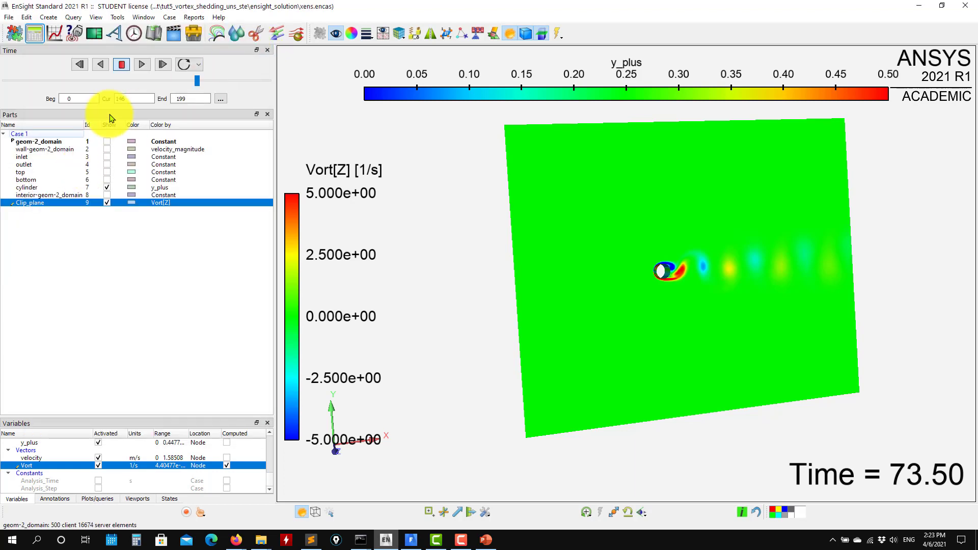
# - Browse the calculator's list of predefined functions with the clip plane selected
pyautogui.click(50, 196)
pyautogui.click(30, 204)
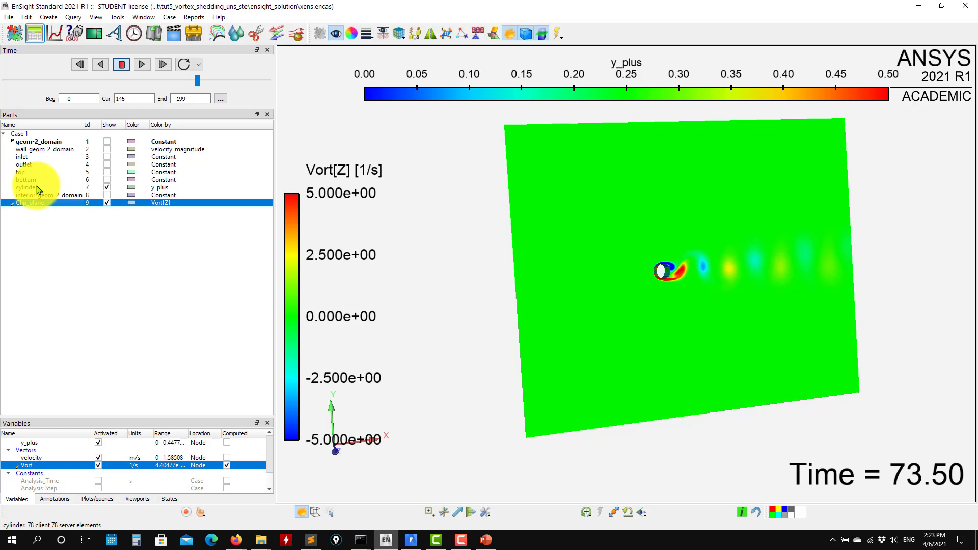
pyautogui.click(37, 35)
pyautogui.moveTo(466, 293); pyautogui.dragTo(467, 297)
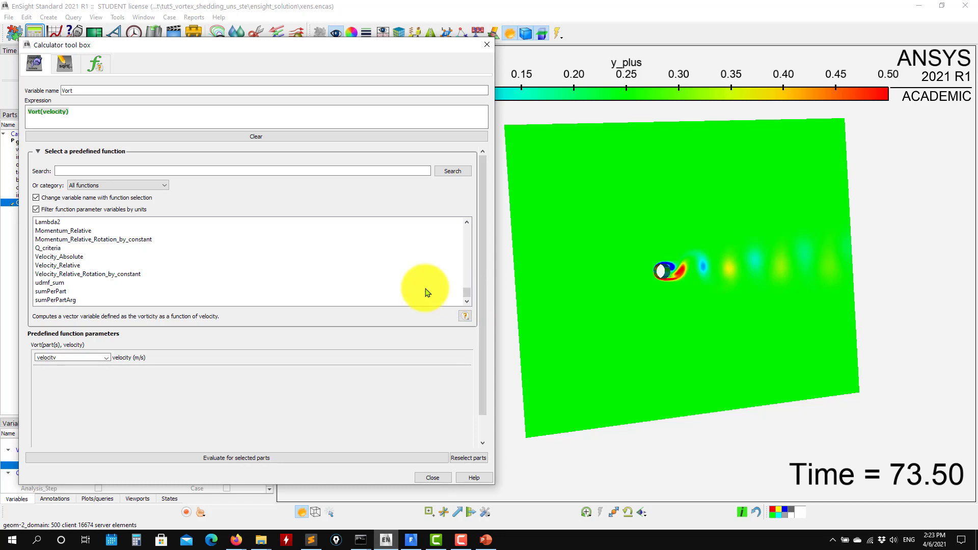
pyautogui.scroll(3, 77, 246)
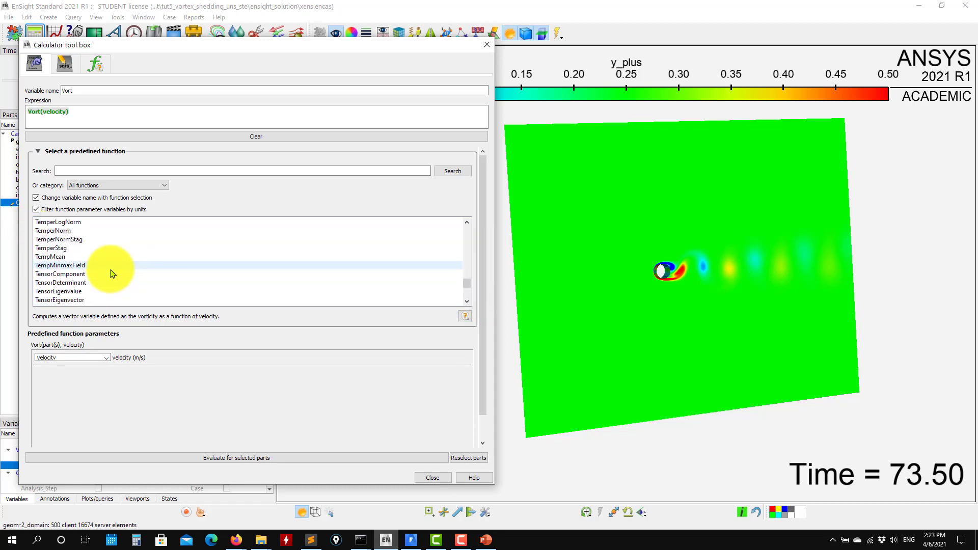
pyautogui.scroll(2, 111, 275)
pyautogui.scroll(5, 61, 256)
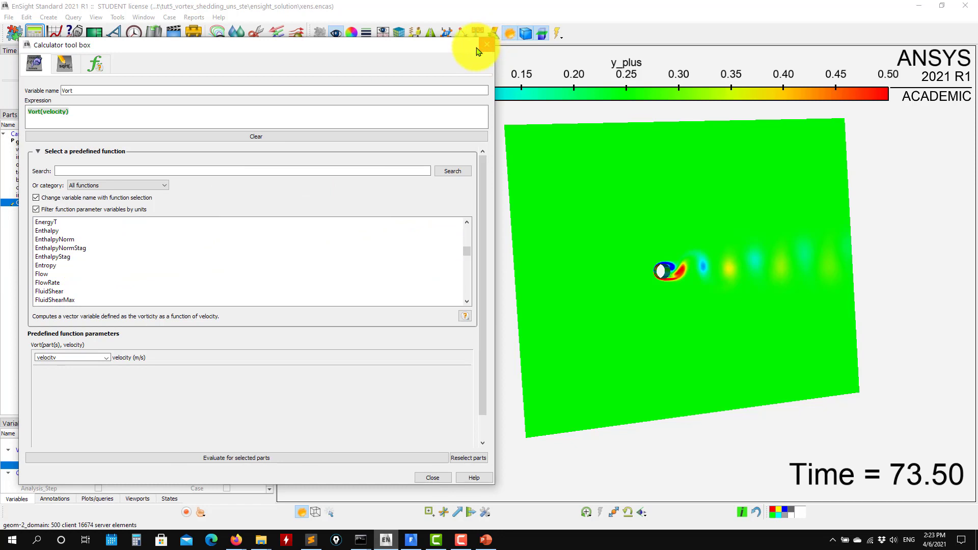
# - Switch to PowerPoint to view slide 10 with the contour and force plots, return to EnSight and close the calculator
pyautogui.click(485, 539)
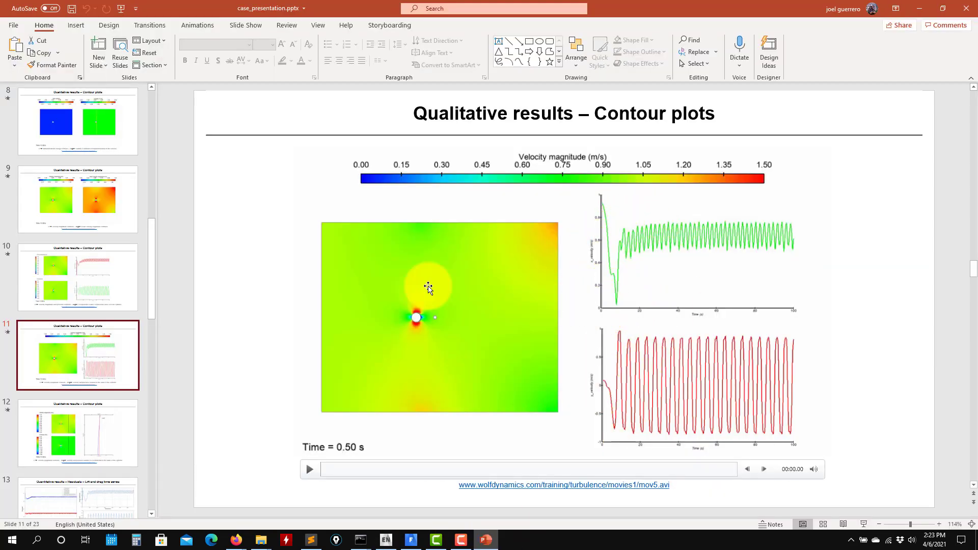
pyautogui.click(89, 272)
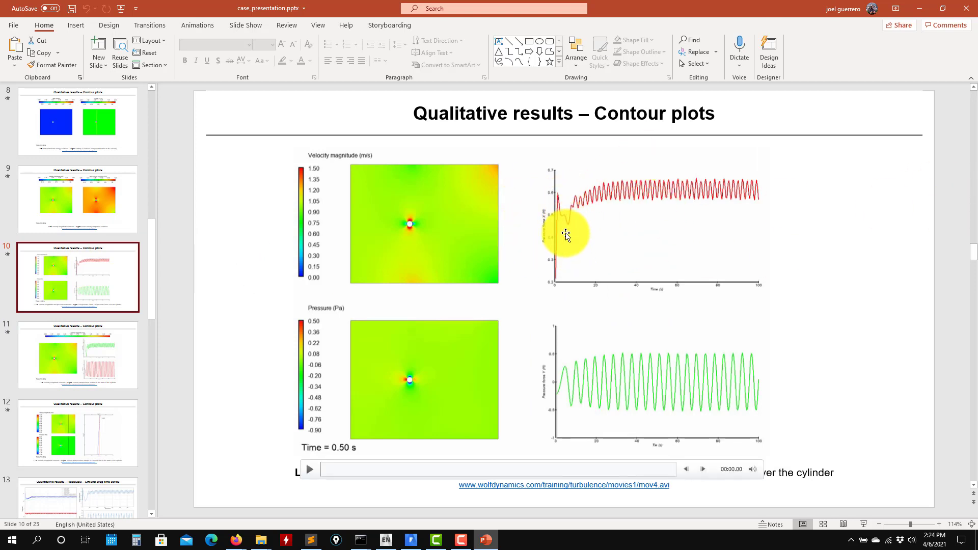
pyautogui.click(923, 7)
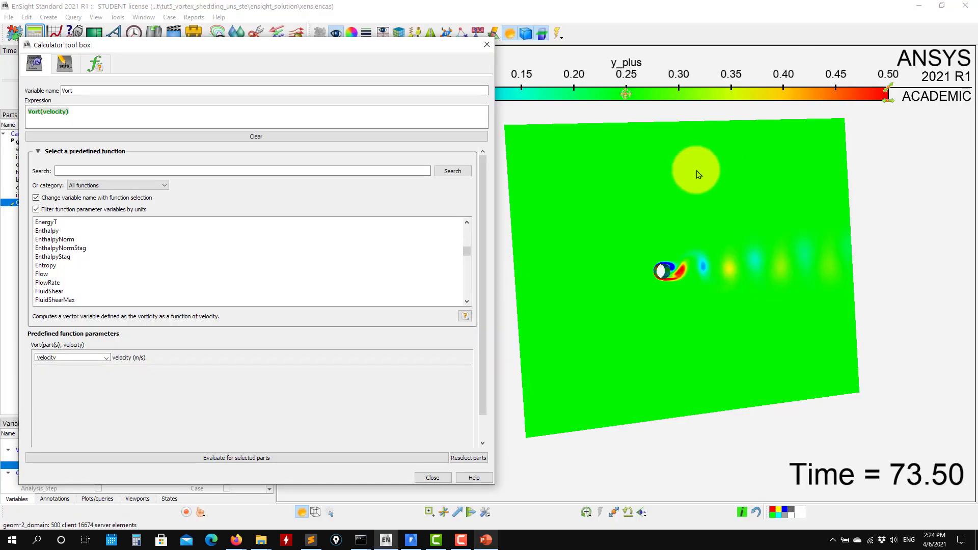
pyautogui.click(481, 42)
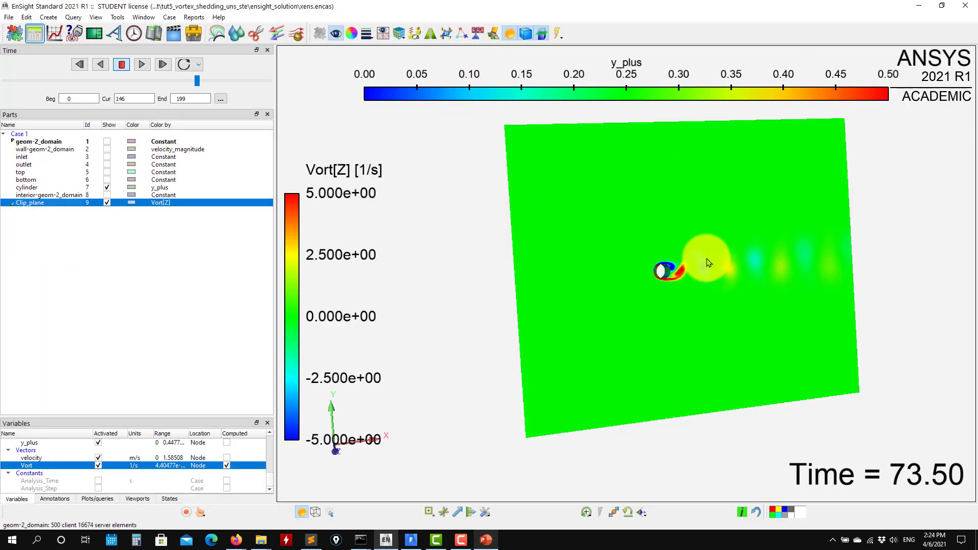
# - Create velocity vector arrows on the clip plane with the default rectilinear settings
pyautogui.moveTo(708, 263); pyautogui.dragTo(495, 264)
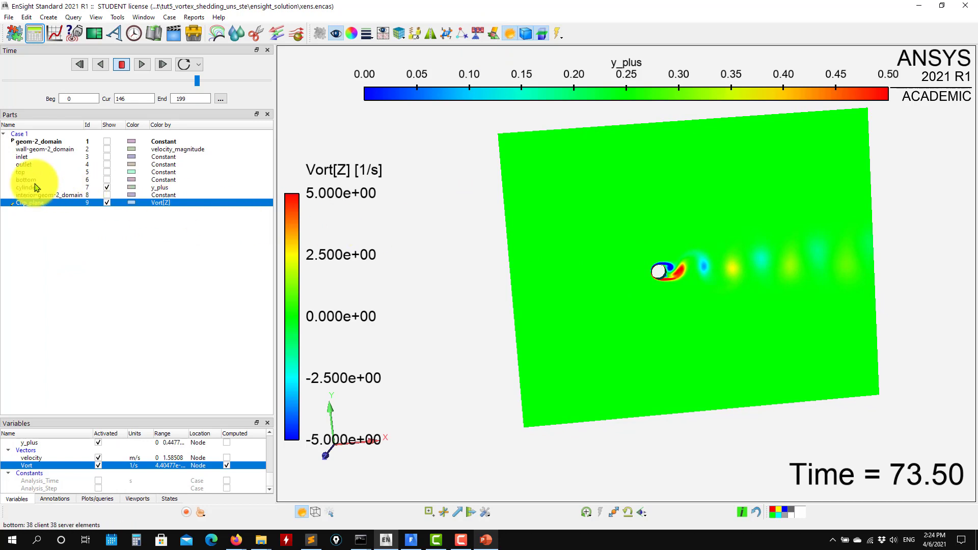
pyautogui.click(278, 36)
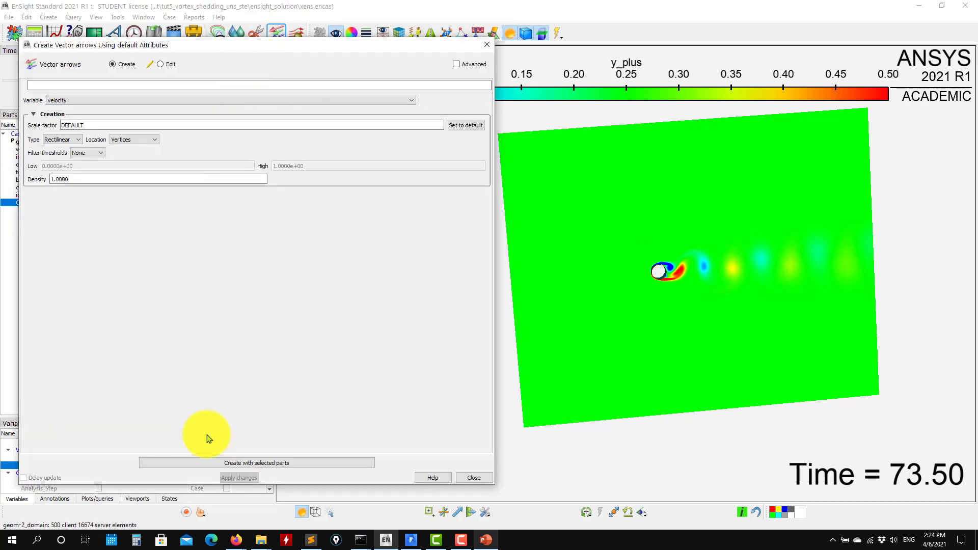
pyautogui.click(209, 463)
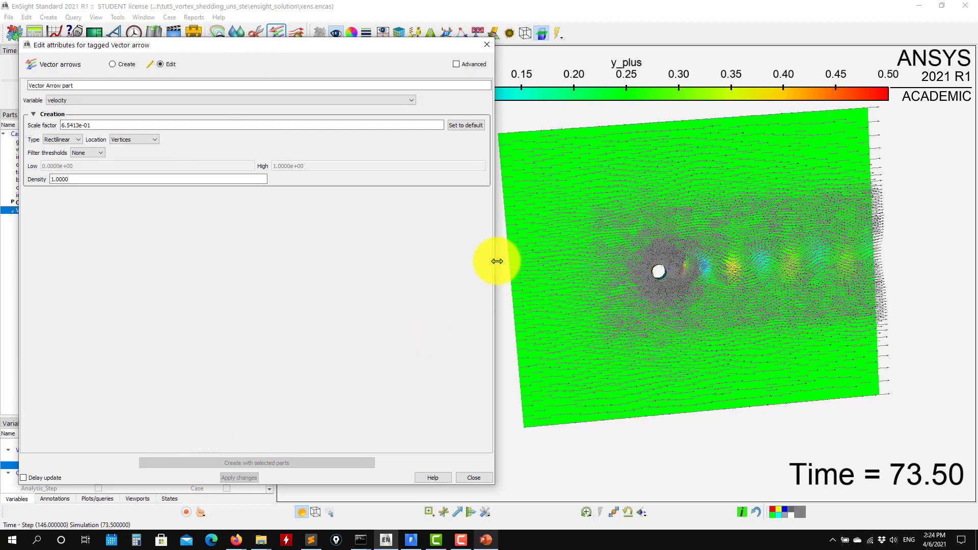
# - Inspect the vector arrows closely around the cylinder and wake, and set their density to 0.5
pyautogui.click(597, 276)
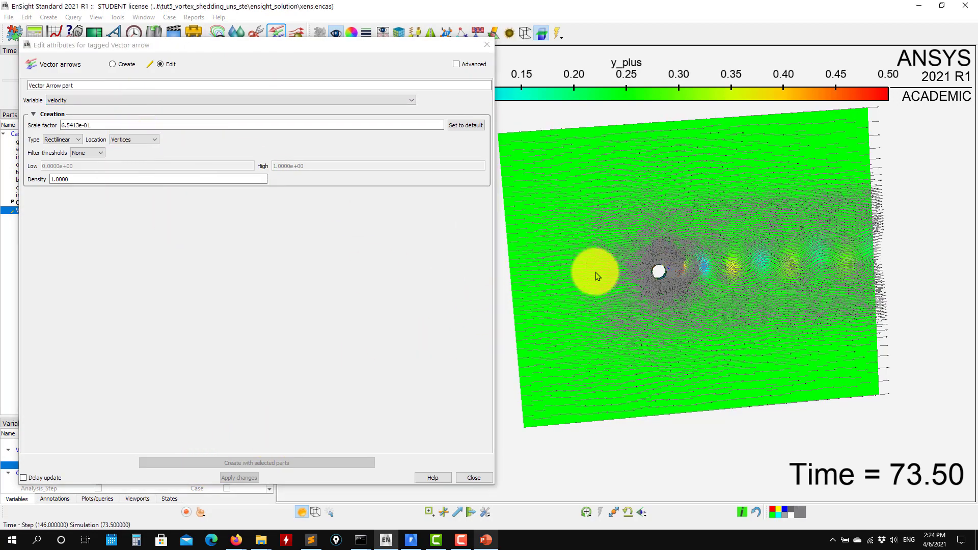
pyautogui.moveTo(595, 272); pyautogui.dragTo(665, 289)
pyautogui.scroll(2, 692, 289)
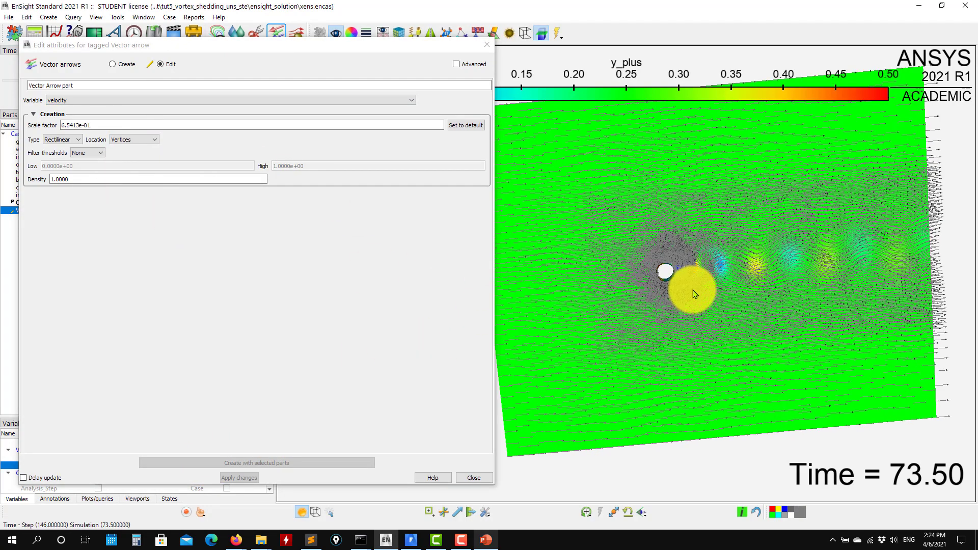
pyautogui.scroll(5, 692, 290)
pyautogui.moveTo(823, 311); pyautogui.dragTo(676, 311, button='middle')
pyautogui.scroll(2, 674, 312)
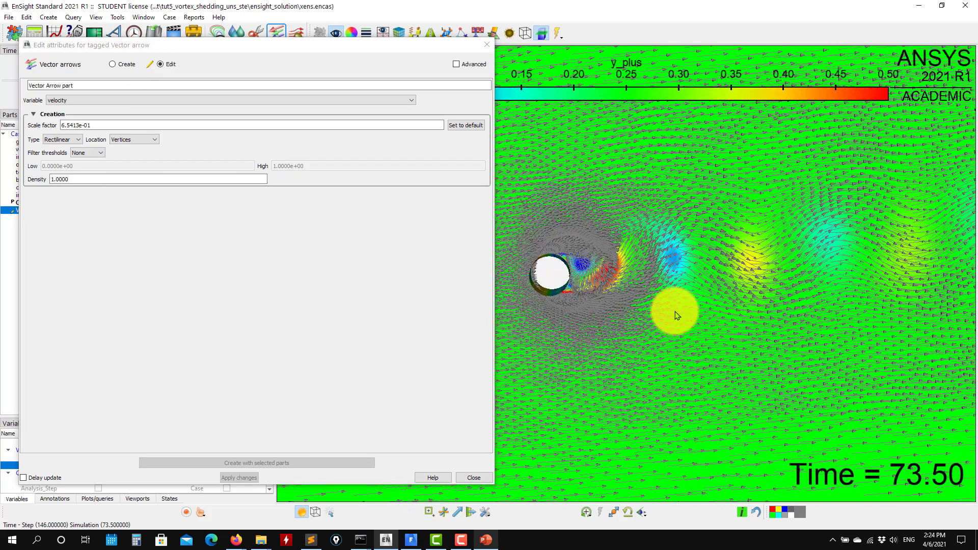
pyautogui.scroll(2, 675, 312)
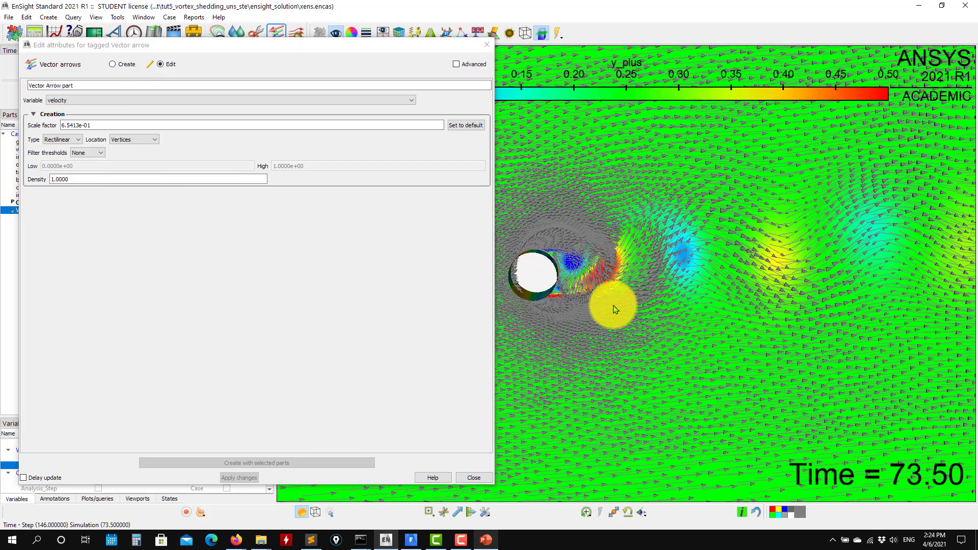
pyautogui.doubleClick(83, 179)
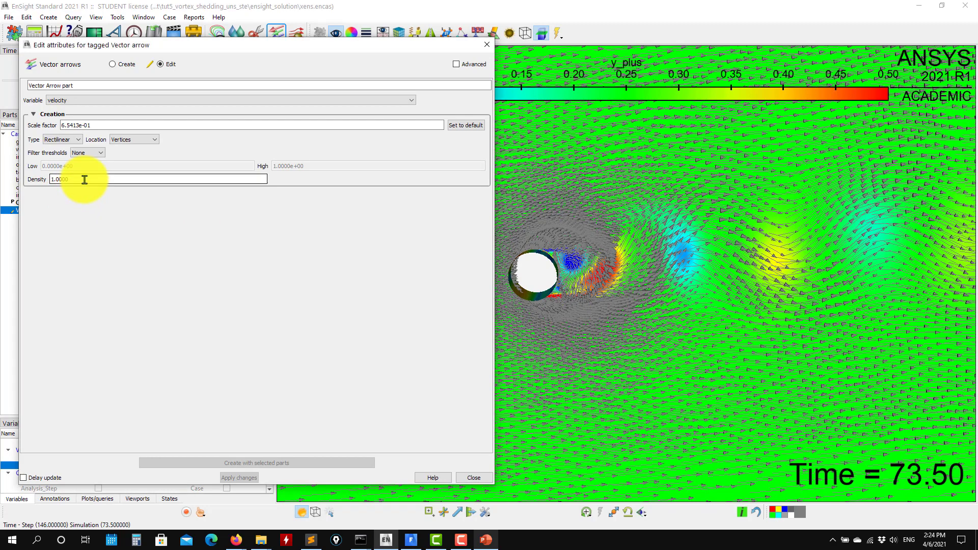
pyautogui.write('0.5')
pyautogui.press('Return')
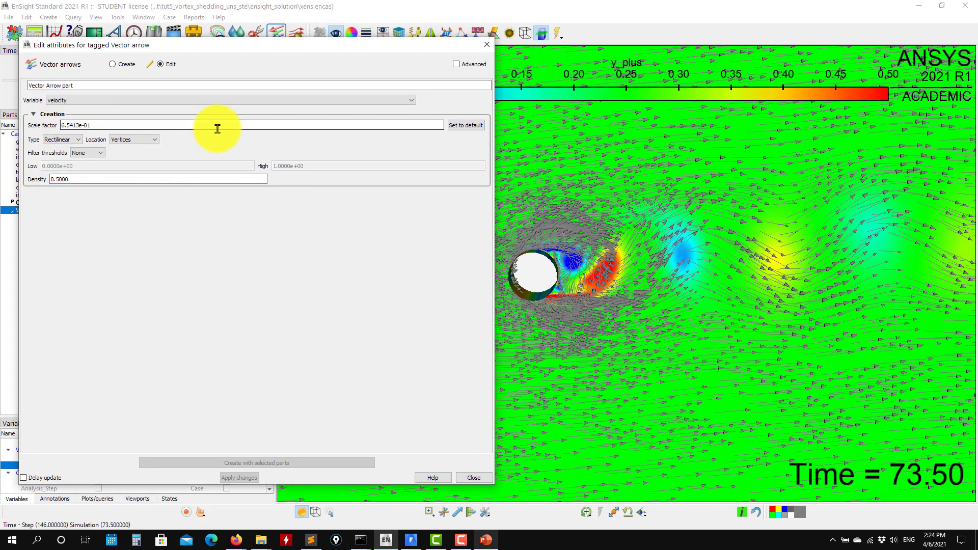
# - Change the vector arrow type to Rect. fixed and close the vector arrow editor
pyautogui.click(62, 140)
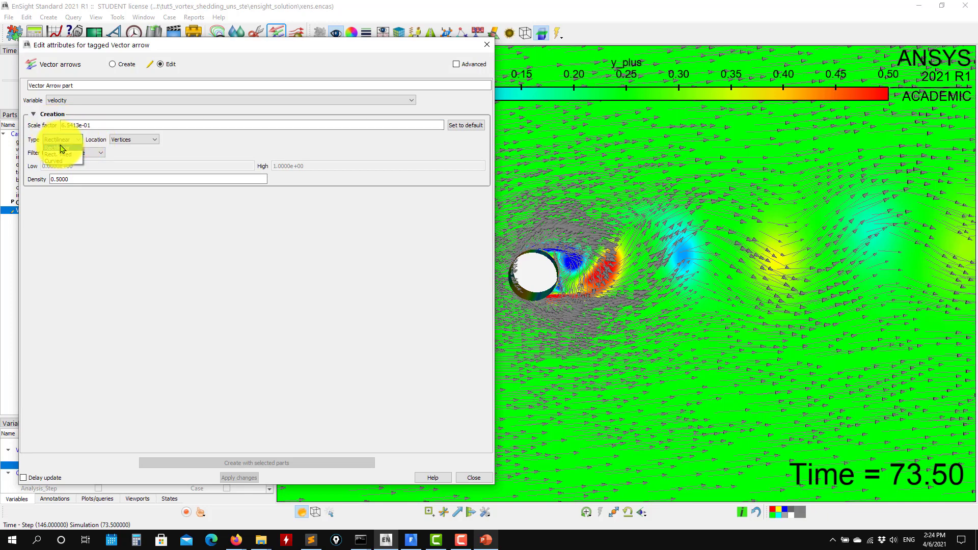
pyautogui.click(67, 154)
pyautogui.scroll(-4, 633, 327)
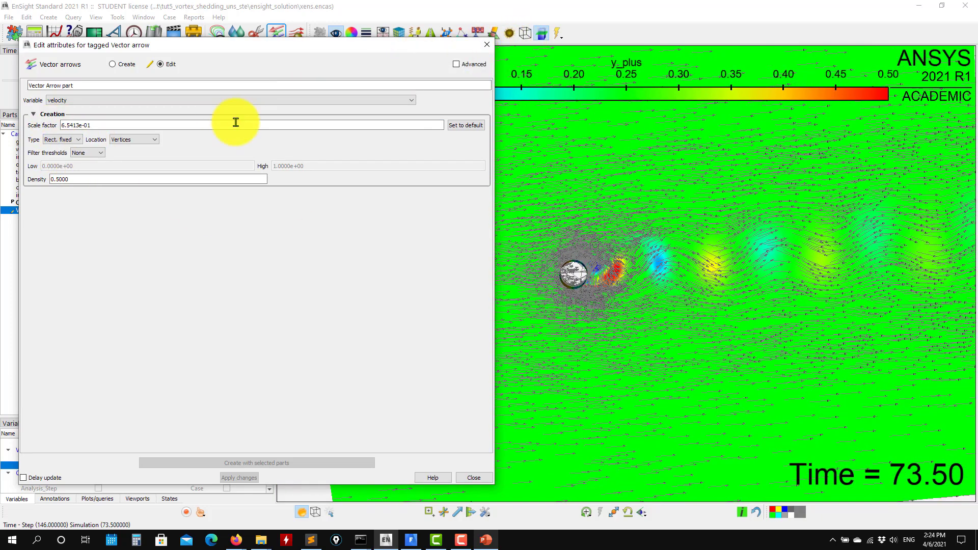
pyautogui.click(486, 45)
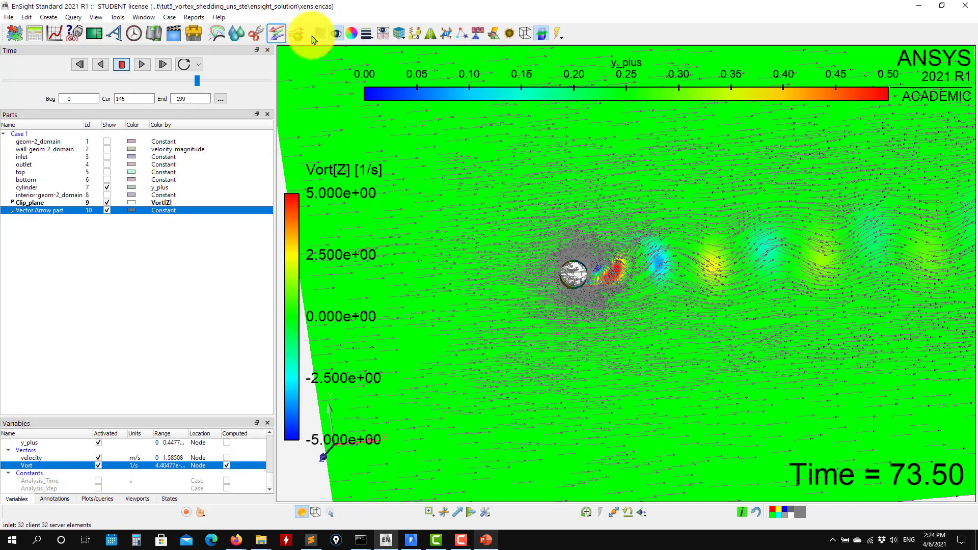
# - Color the vector arrows by velocity_magnitude and close the surface property editor
pyautogui.click(351, 33)
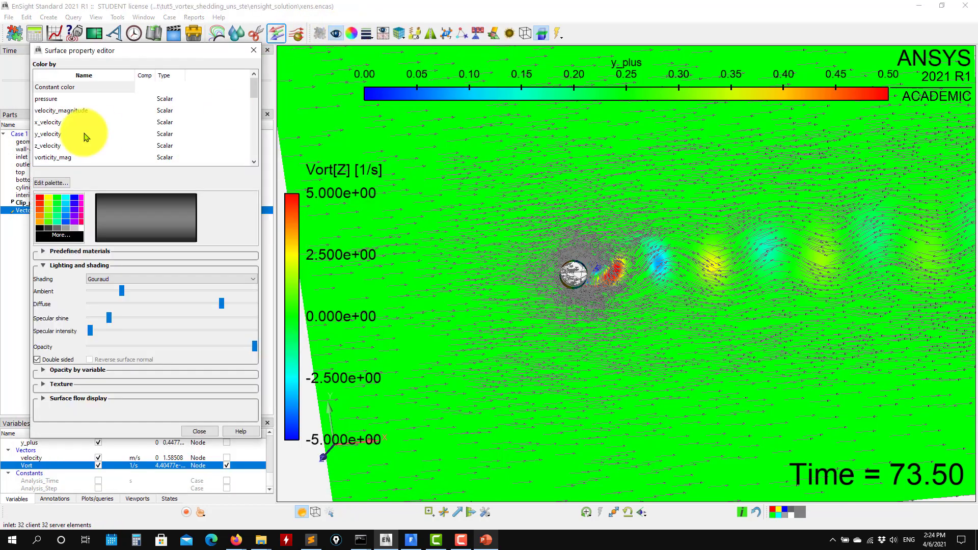
pyautogui.click(74, 110)
pyautogui.click(254, 51)
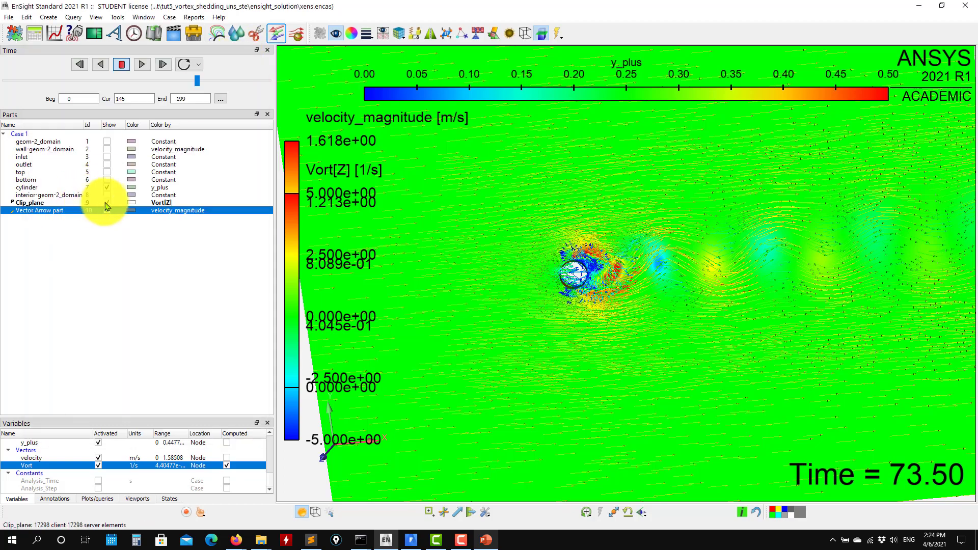
# - Hide the clip plane and play the transient solution with only the vector arrows and cylinder, stopping at time step 153
pyautogui.click(108, 203)
pyautogui.scroll(-5, 504, 366)
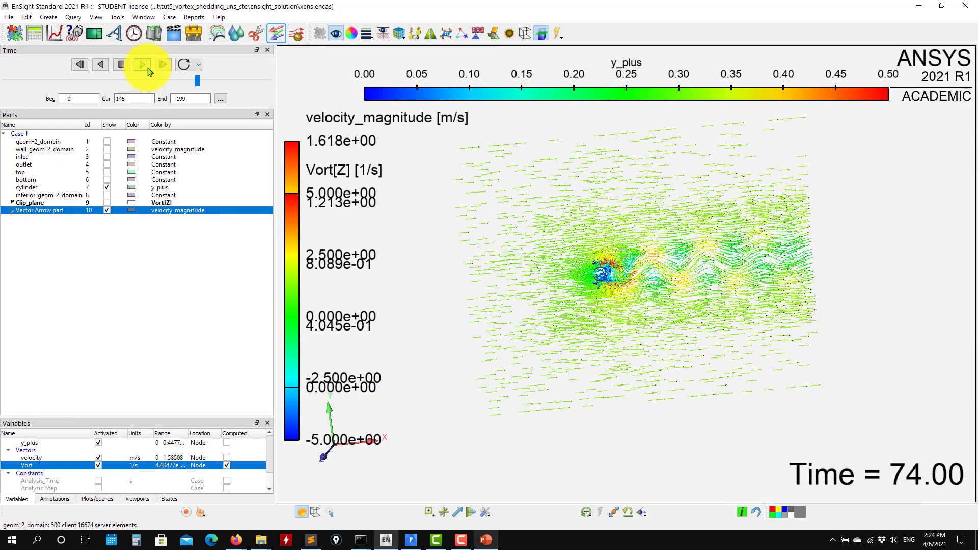
pyautogui.click(121, 66)
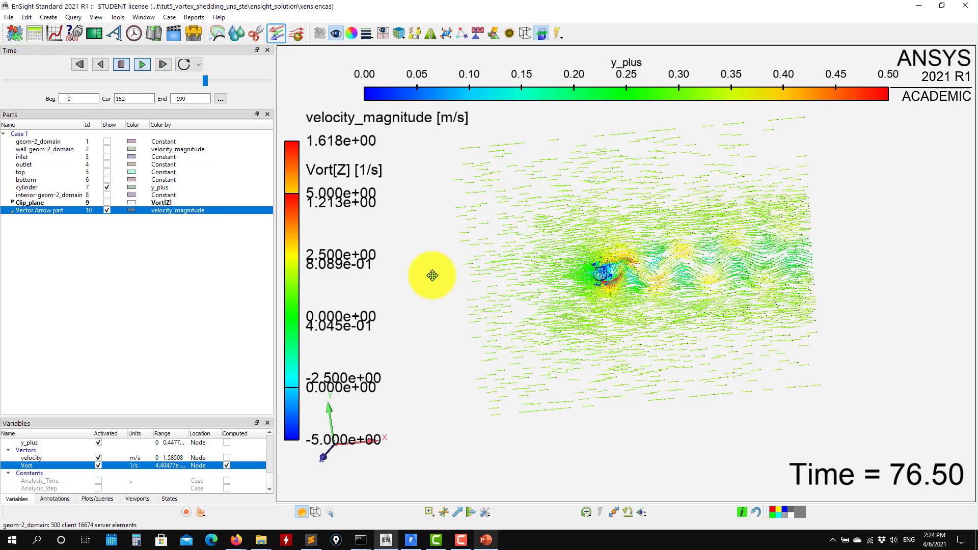
# - Hide the vector arrows and show the Z vorticity clip plane again, seen at an angle
pyautogui.click(107, 211)
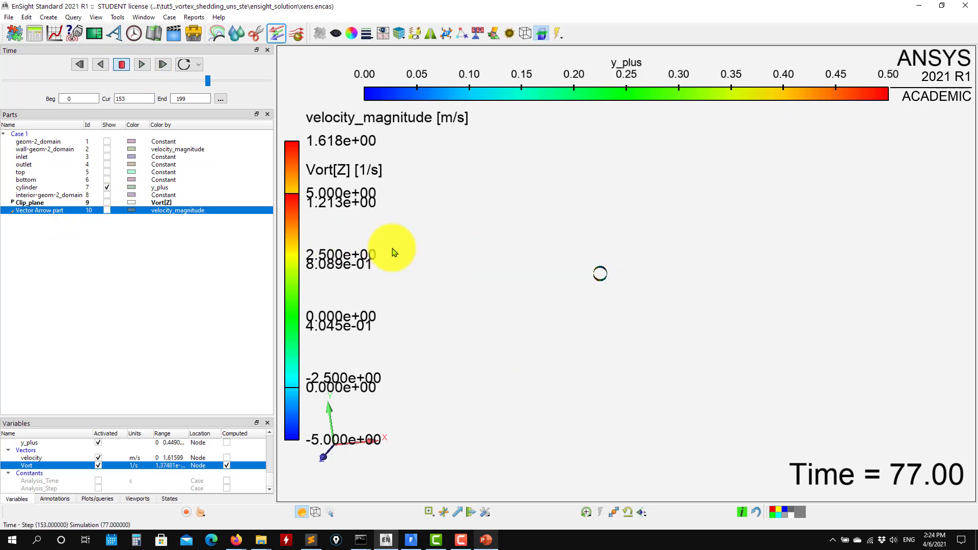
pyautogui.click(108, 203)
pyautogui.moveTo(560, 362); pyautogui.dragTo(540, 267)
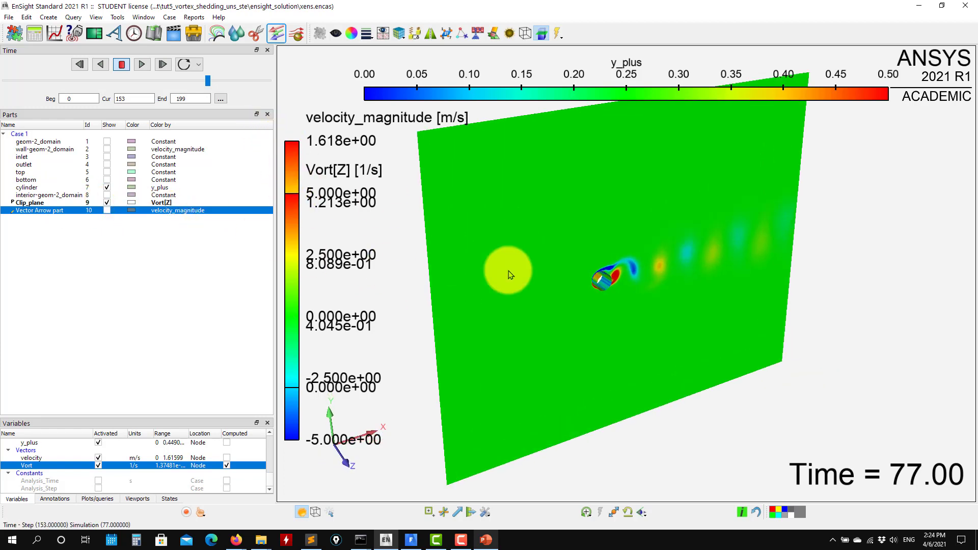
# - Create an isosurface of raw_q_criterion on geom-2_domain with a value of 10
pyautogui.click(41, 143)
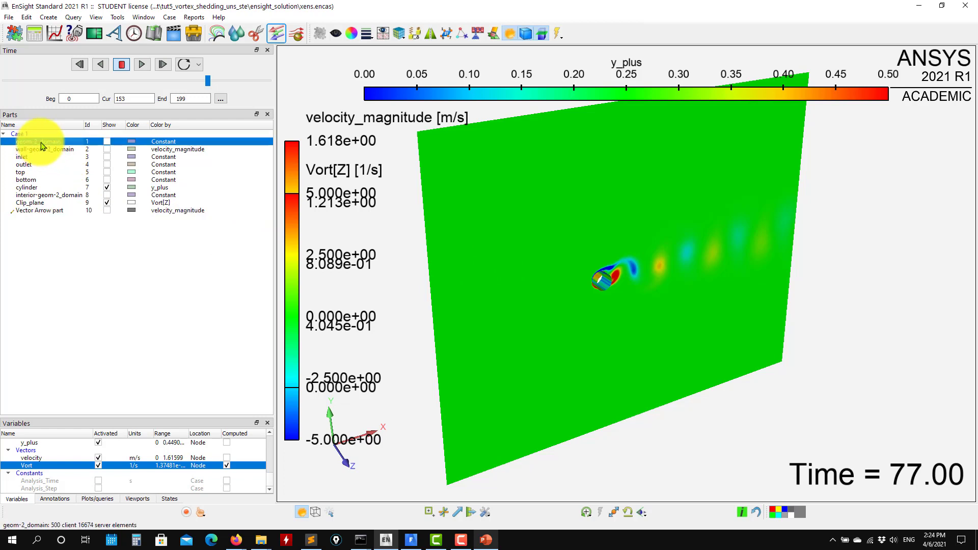
pyautogui.click(236, 34)
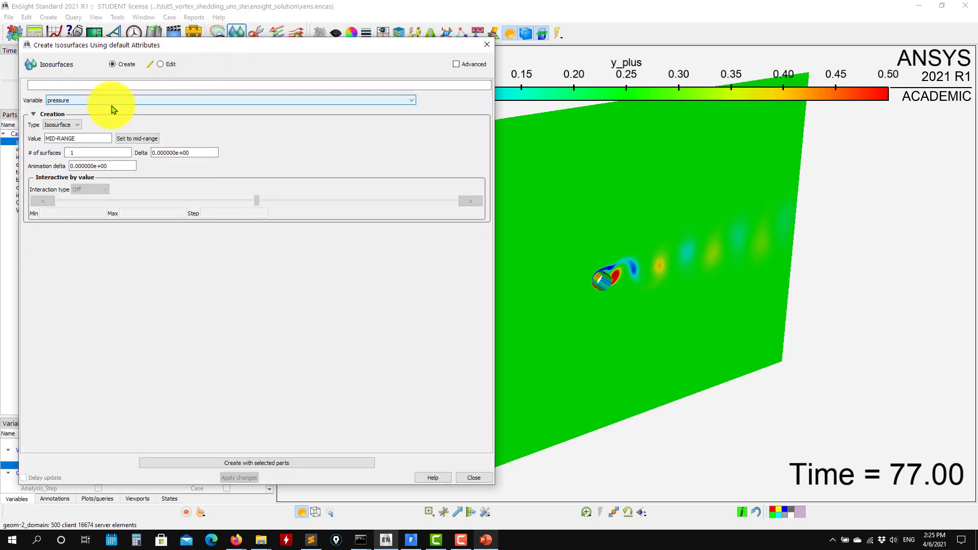
pyautogui.click(140, 101)
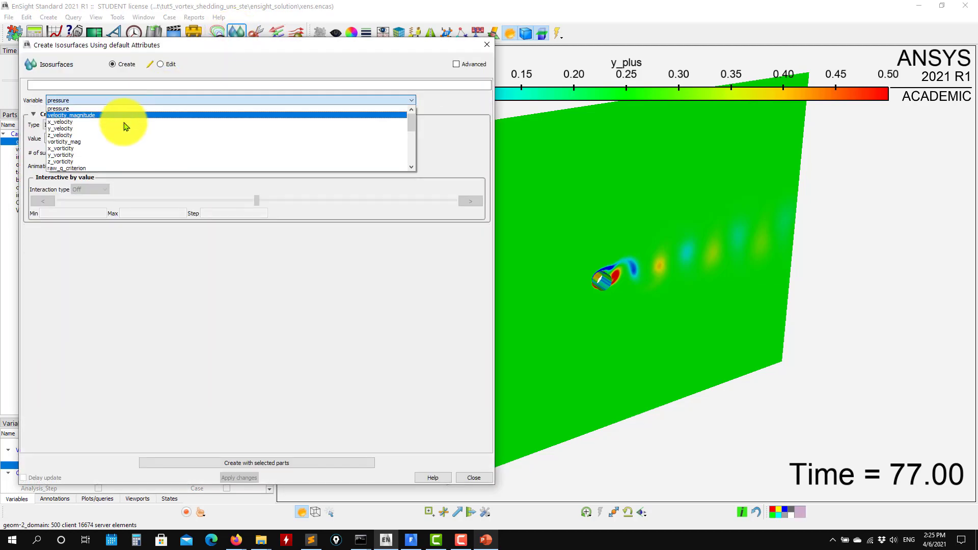
pyautogui.scroll(-2, 120, 138)
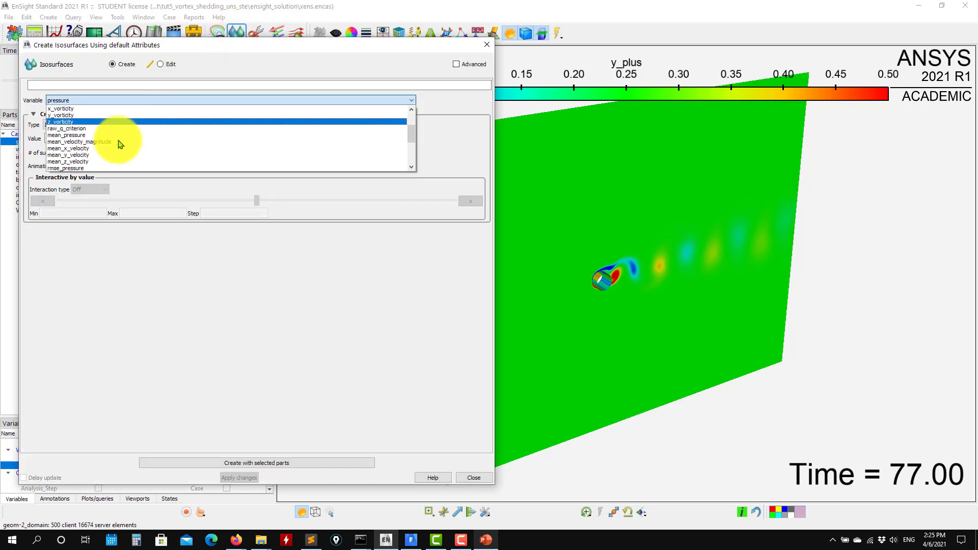
pyautogui.click(77, 130)
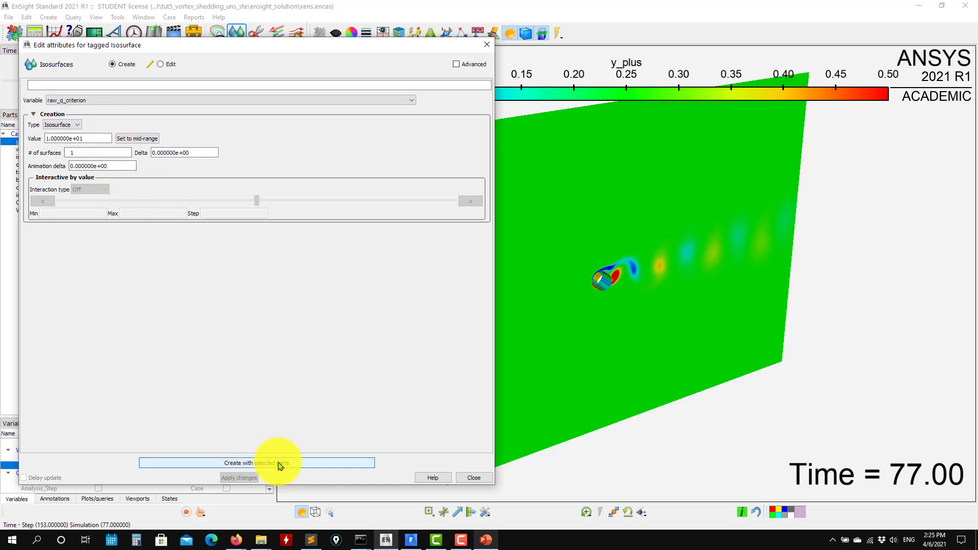
pyautogui.click(280, 463)
# - Inspect the isosurface behind the cylinder, set its value to 1 and close the isosurface editor
pyautogui.moveTo(619, 242); pyautogui.dragTo(599, 304)
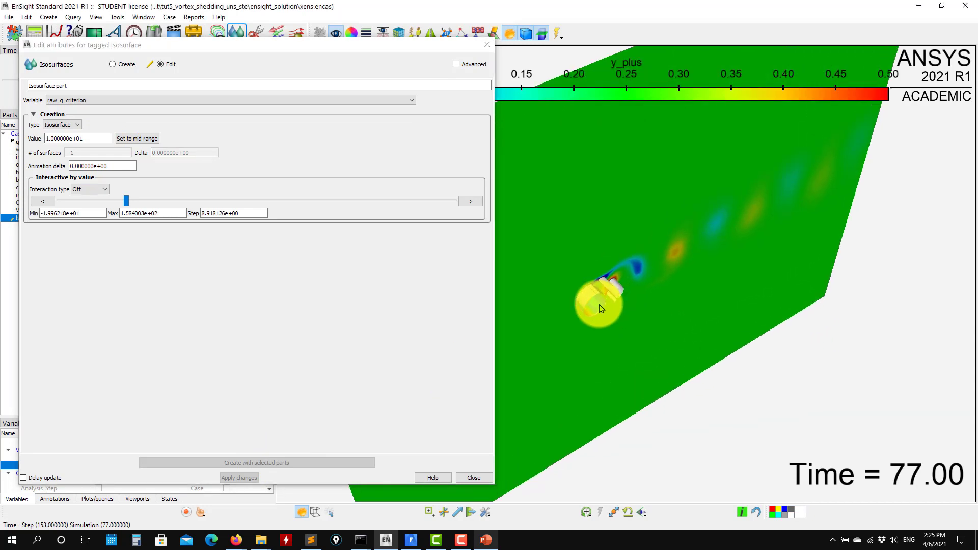
pyautogui.scroll(5, 599, 304)
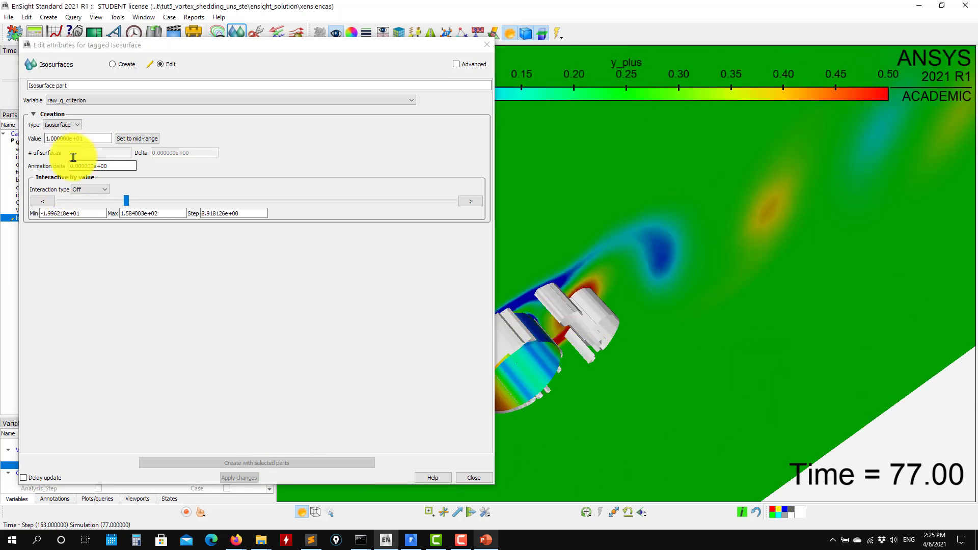
pyautogui.moveTo(98, 138); pyautogui.dragTo(26, 141)
pyautogui.write('1')
pyautogui.press('Return')
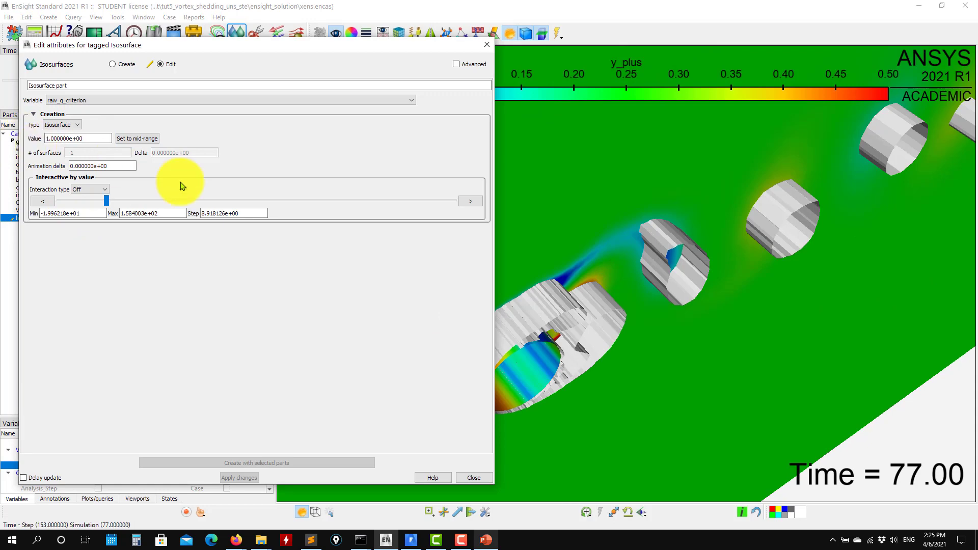
pyautogui.scroll(-5, 628, 349)
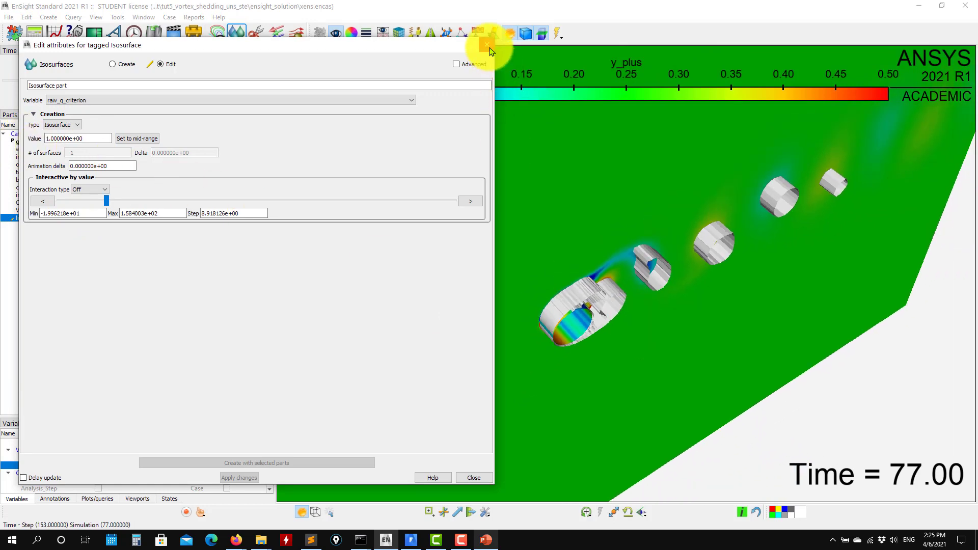
pyautogui.click(488, 47)
# - Move the Vort[Z] legend clear of the velocity_magnitude legend and play the transient solution with the isosurface to time step 158
pyautogui.moveTo(670, 306); pyautogui.dragTo(366, 257)
pyautogui.moveTo(293, 258); pyautogui.dragTo(836, 253)
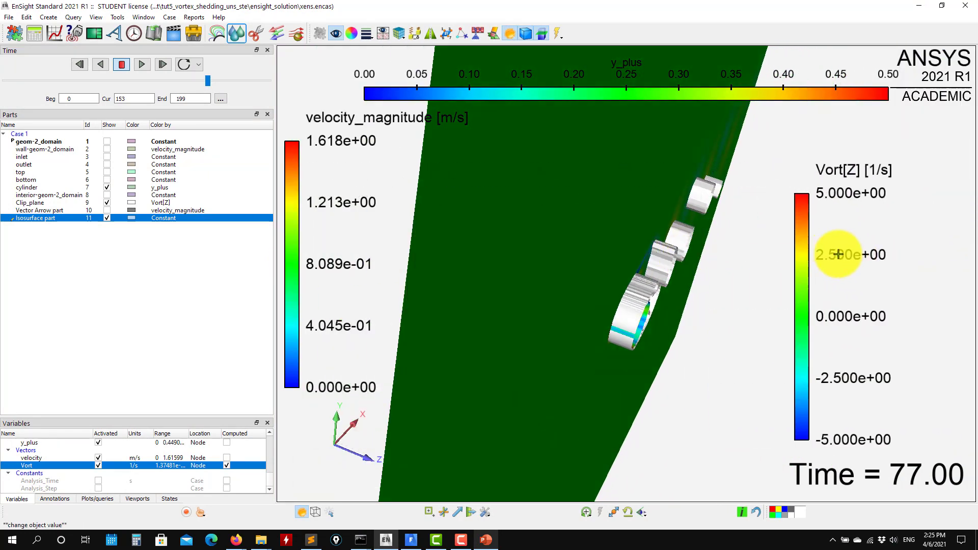
pyautogui.moveTo(672, 292); pyautogui.dragTo(340, 204)
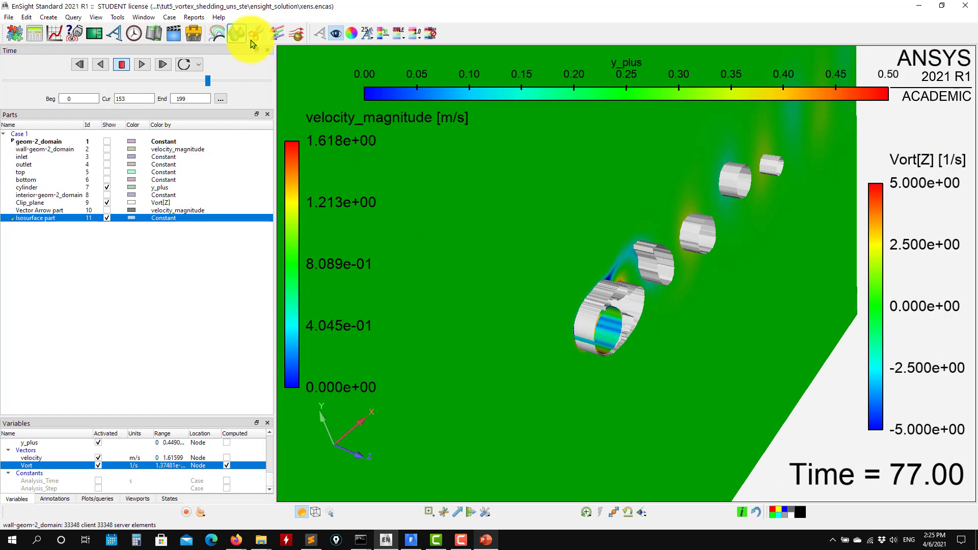
pyautogui.click(44, 216)
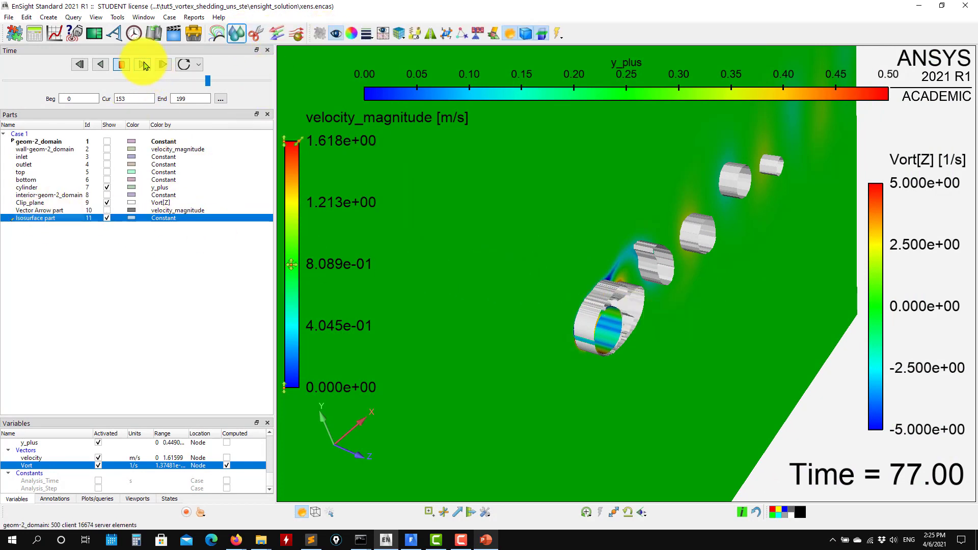
pyautogui.click(143, 64)
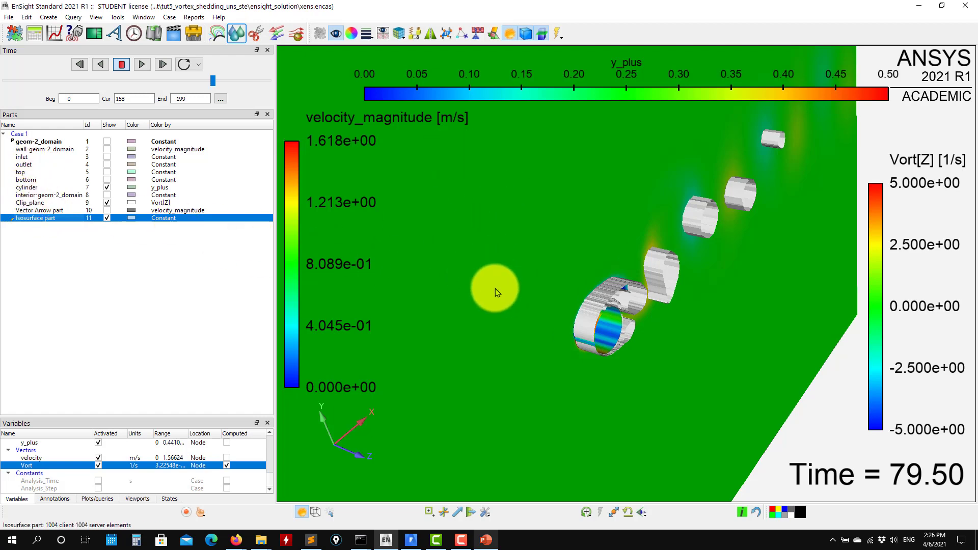
# - Display the cursor tool and hide the isosurface and clip plane so only the cylinder is shown
pyautogui.moveTo(495, 289); pyautogui.dragTo(457, 514)
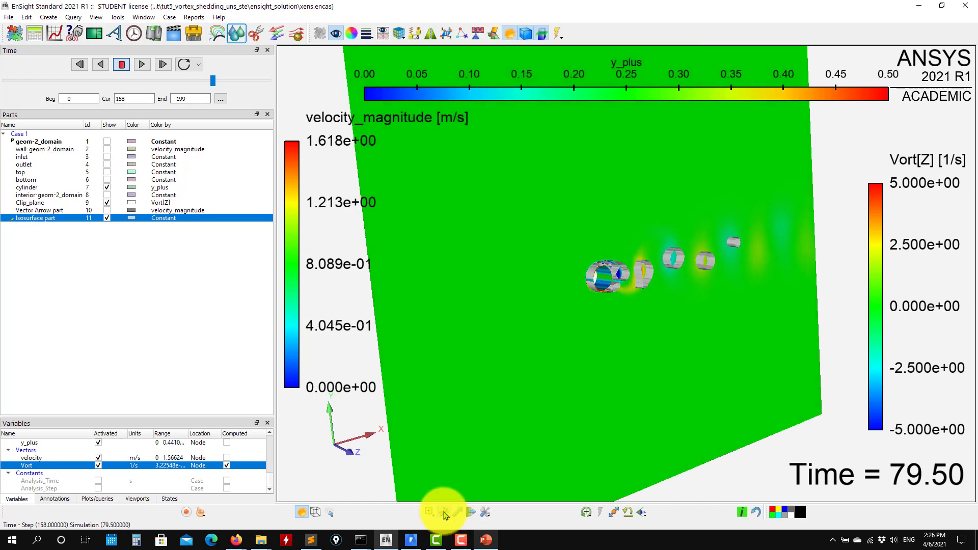
pyautogui.click(107, 218)
pyautogui.click(107, 203)
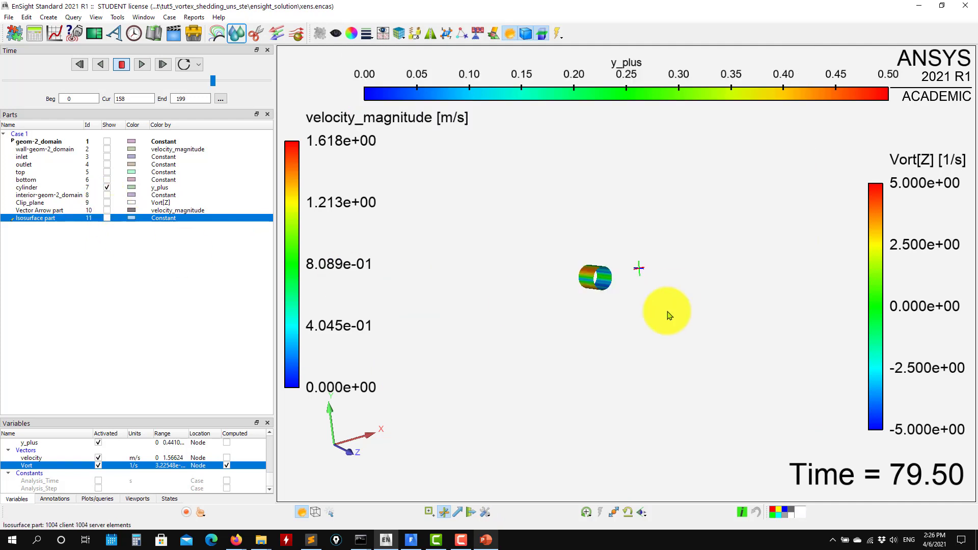
pyautogui.moveTo(667, 316); pyautogui.dragTo(524, 318)
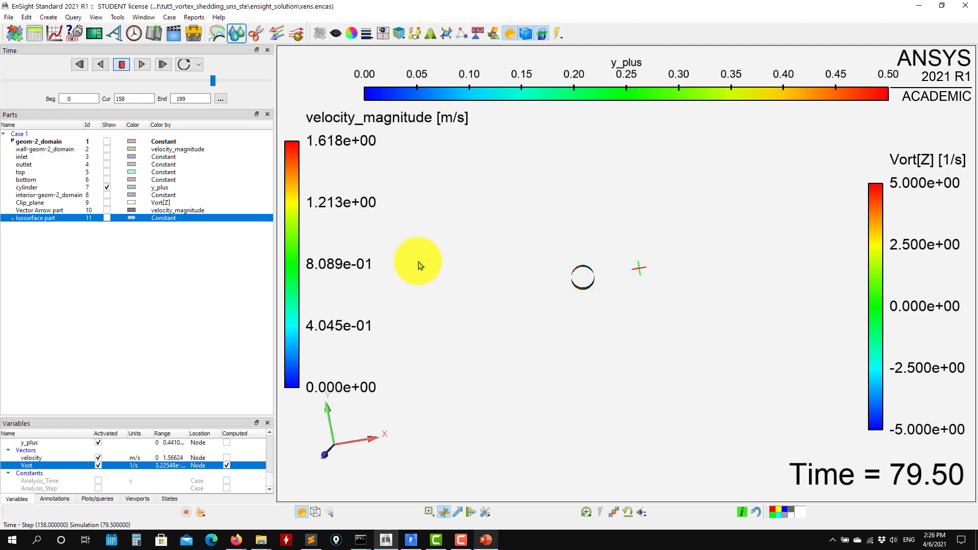
# - Start a new query sampled at XYZ over time, taking the point coordinates from the cursor tool
pyautogui.click(57, 39)
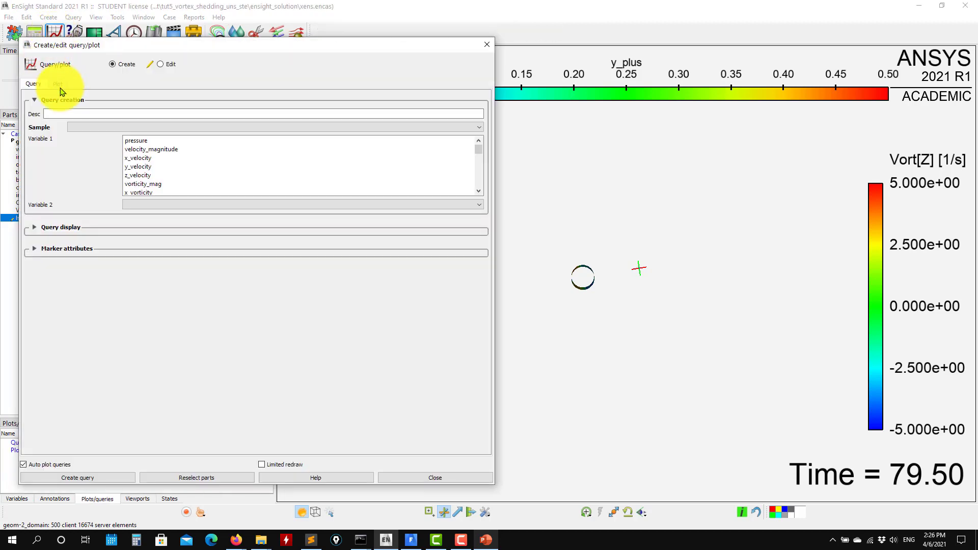
pyautogui.click(118, 127)
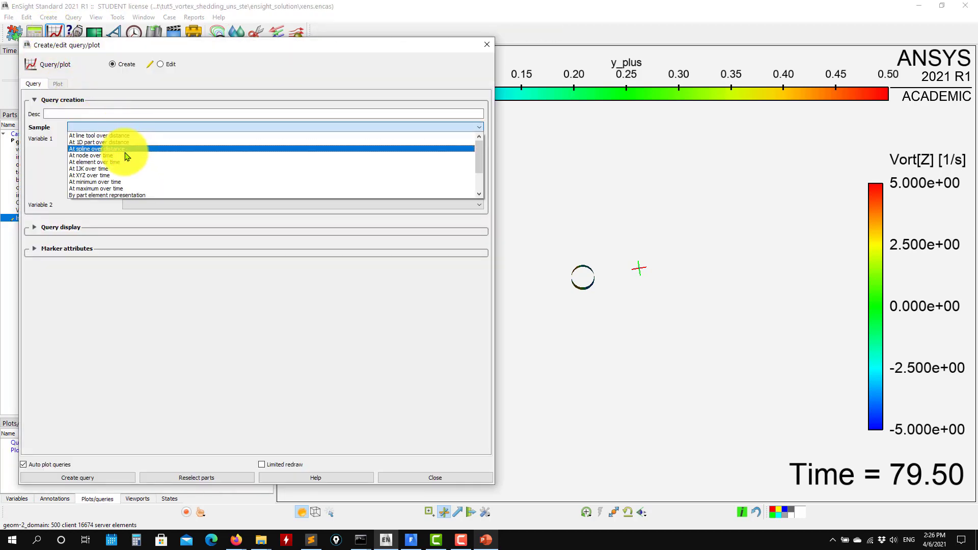
pyautogui.click(88, 175)
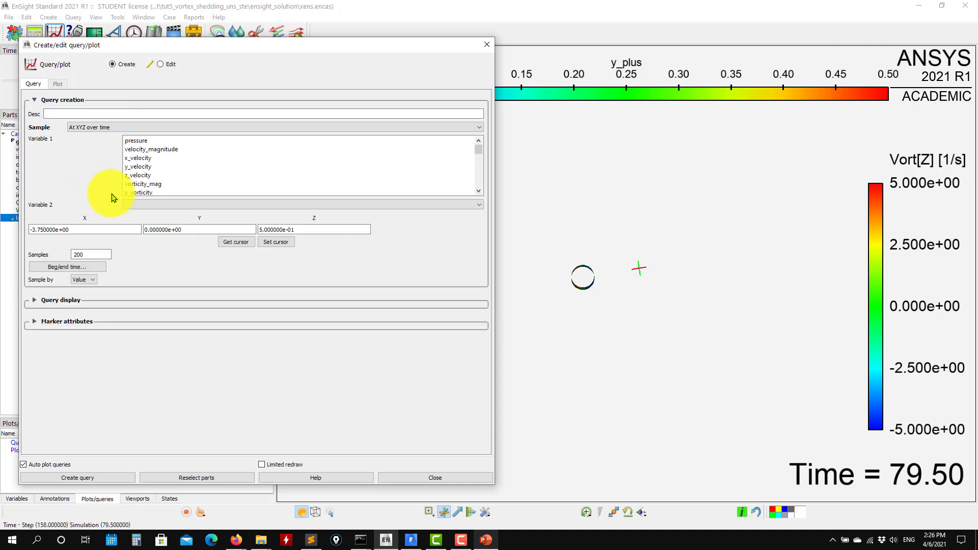
pyautogui.click(243, 248)
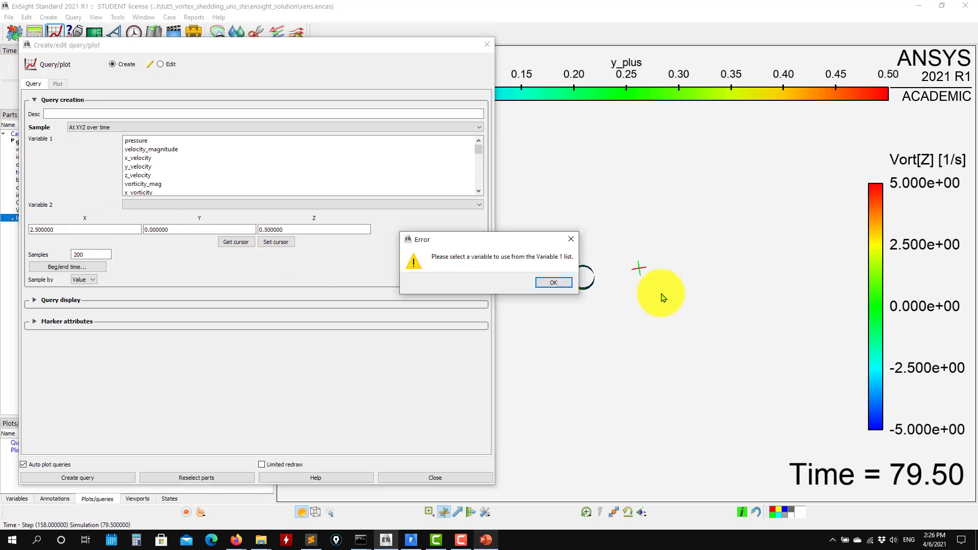
pyautogui.click(559, 282)
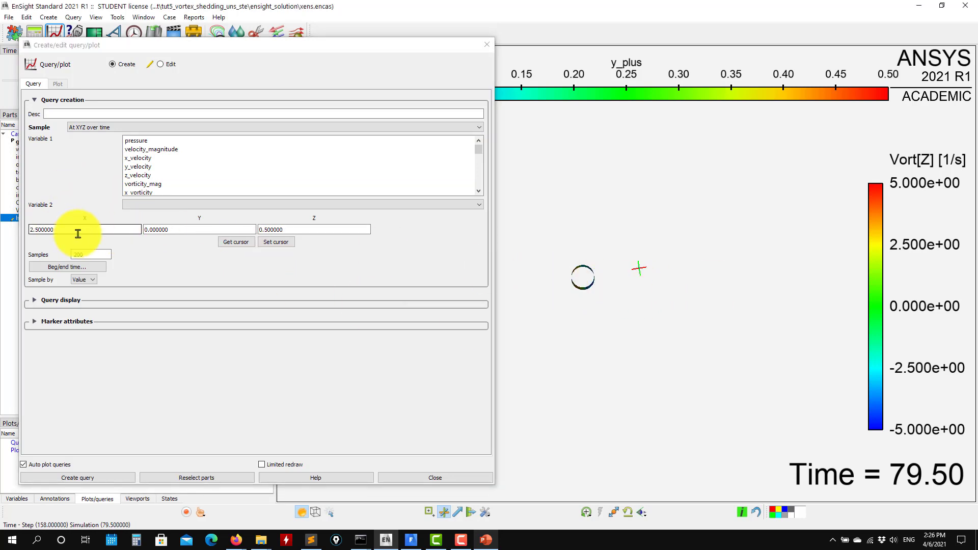
# - Set the query point's X coordinate to 4
pyautogui.moveTo(34, 229); pyautogui.dragTo(60, 231)
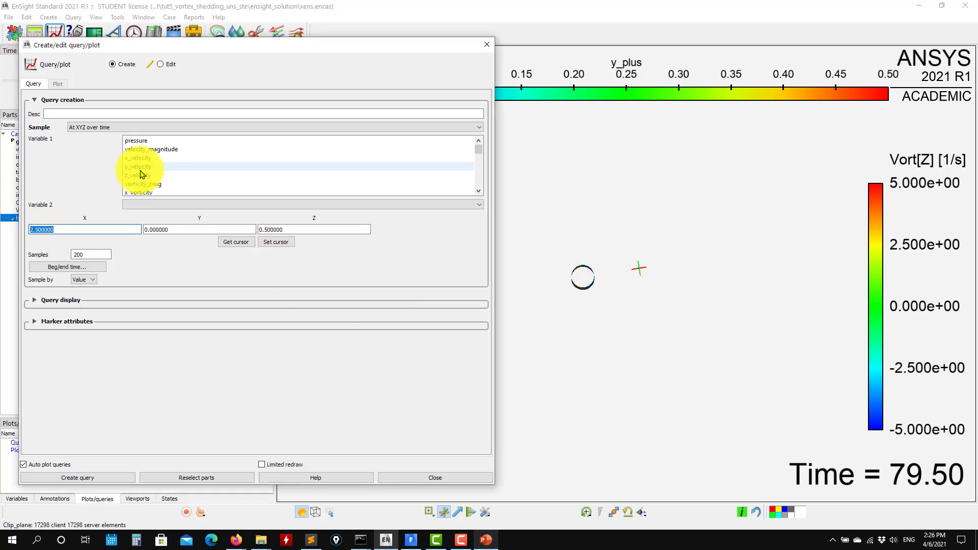
pyautogui.write('4')
pyautogui.press('Return')
pyautogui.click(543, 283)
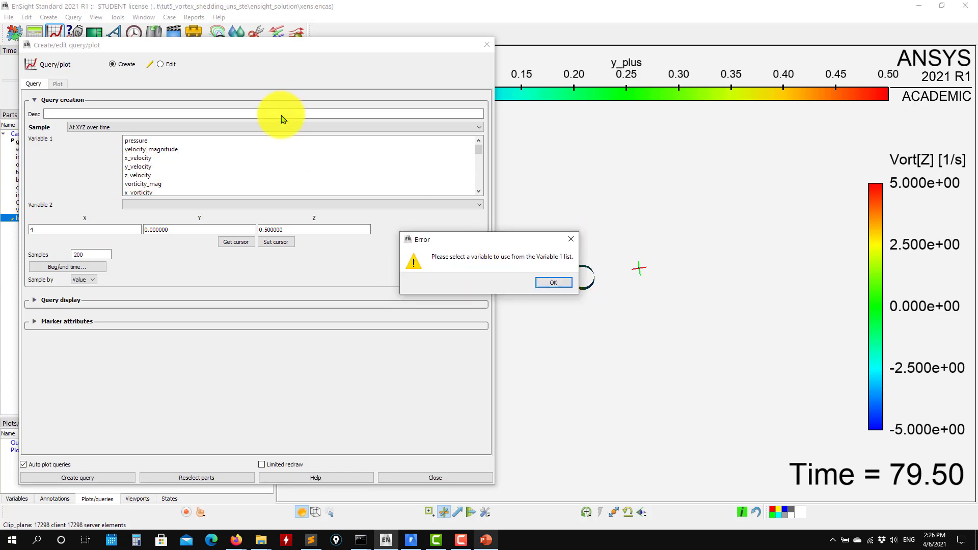
pyautogui.click(545, 283)
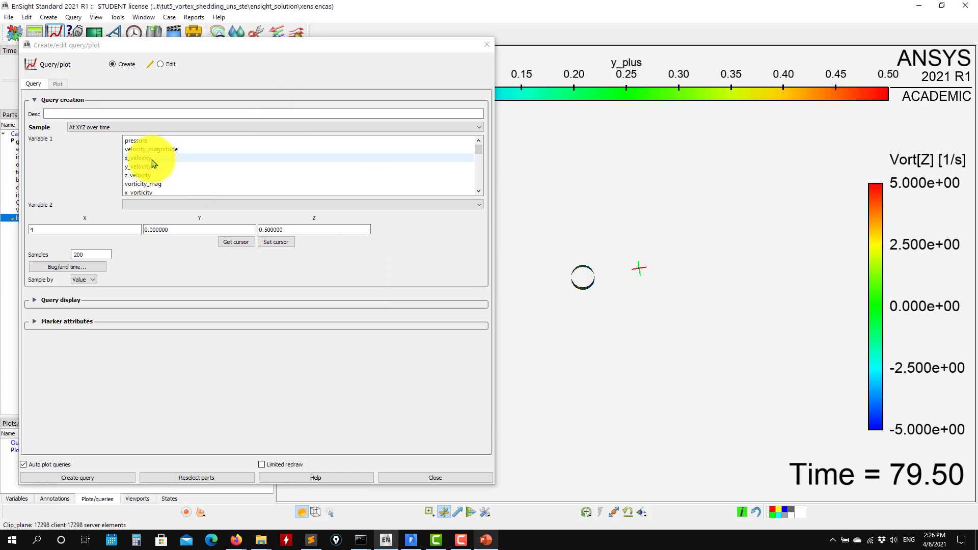
# - Create the query plot of y_velocity over time at the point (4, 0, 0.5), close the query editor and hide the cursor tool
pyautogui.click(152, 162)
pyautogui.click(554, 282)
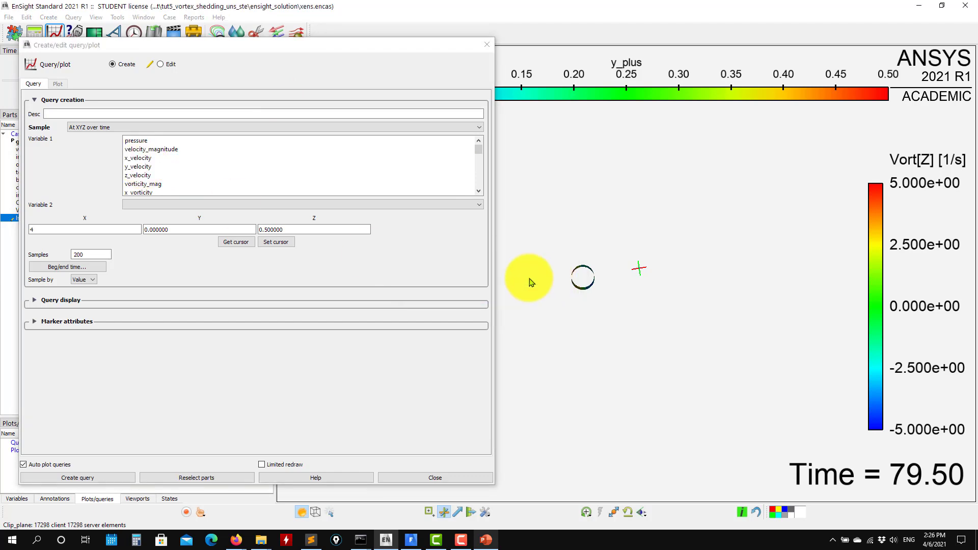
pyautogui.click(138, 166)
pyautogui.click(88, 235)
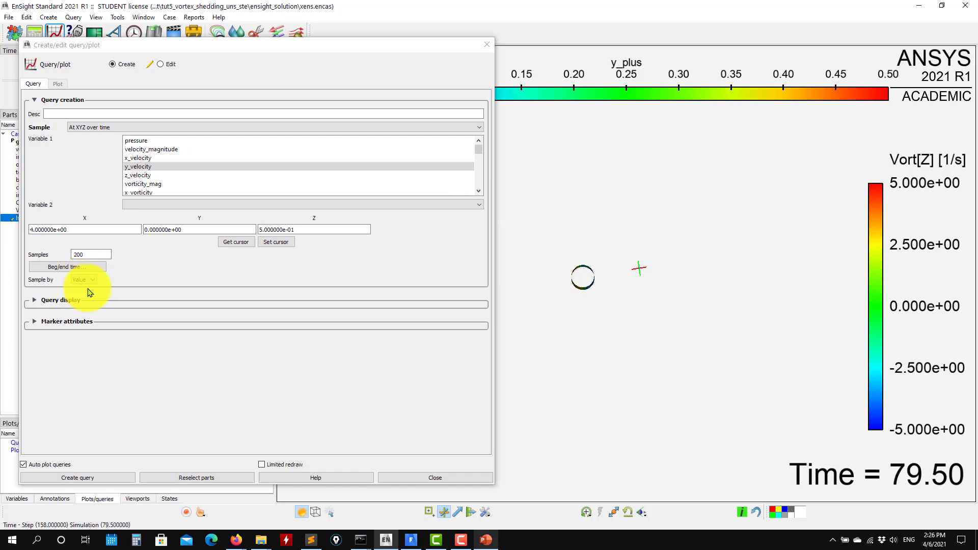
pyautogui.click(110, 477)
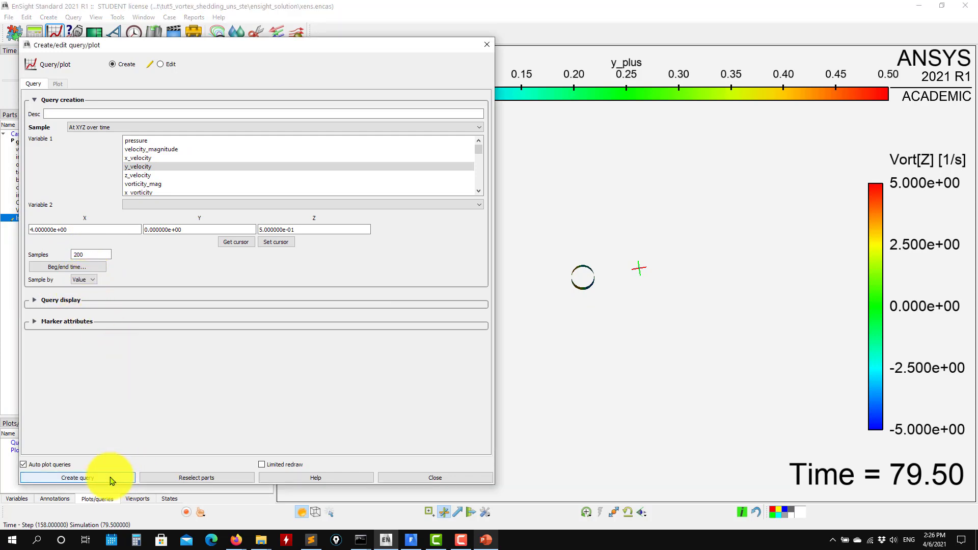
pyautogui.click(486, 44)
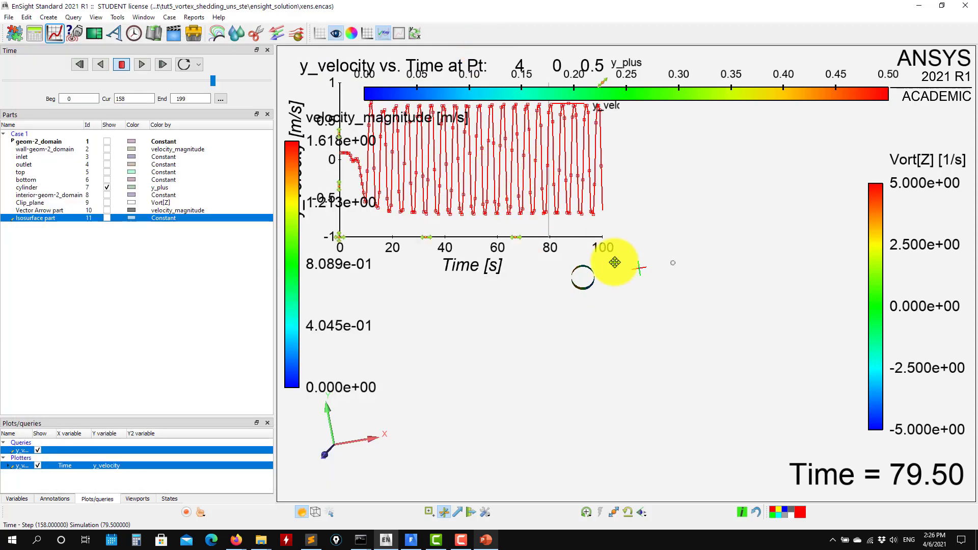
pyautogui.click(443, 512)
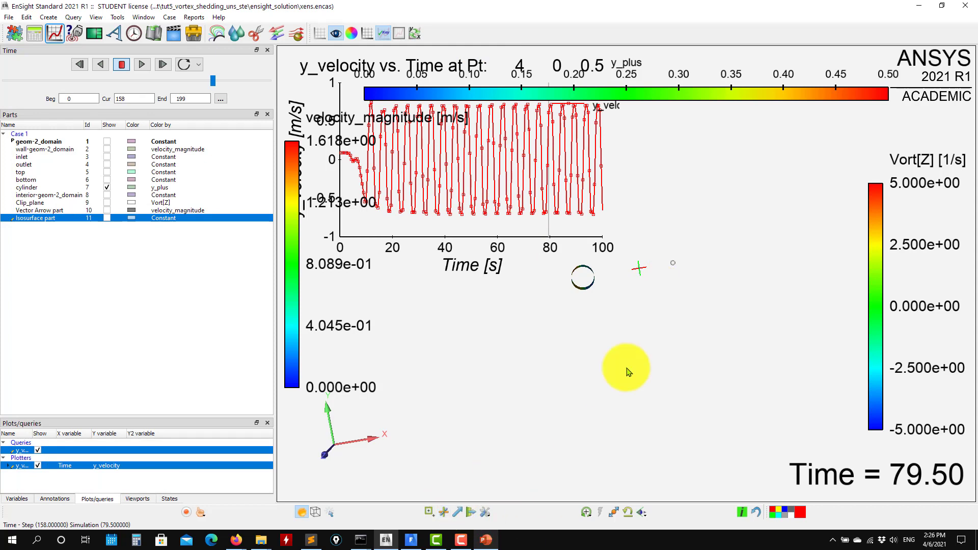
# - Move the y_velocity time plot clear of the colour legends and play the solution through time
pyautogui.moveTo(597, 340)
pyautogui.mouseDown(button='middle')
pyautogui.moveTo(631, 405)
pyautogui.moveTo(685, 417)
pyautogui.moveTo(678, 415)
pyautogui.mouseUp(button='middle')
pyautogui.click(348, 234)
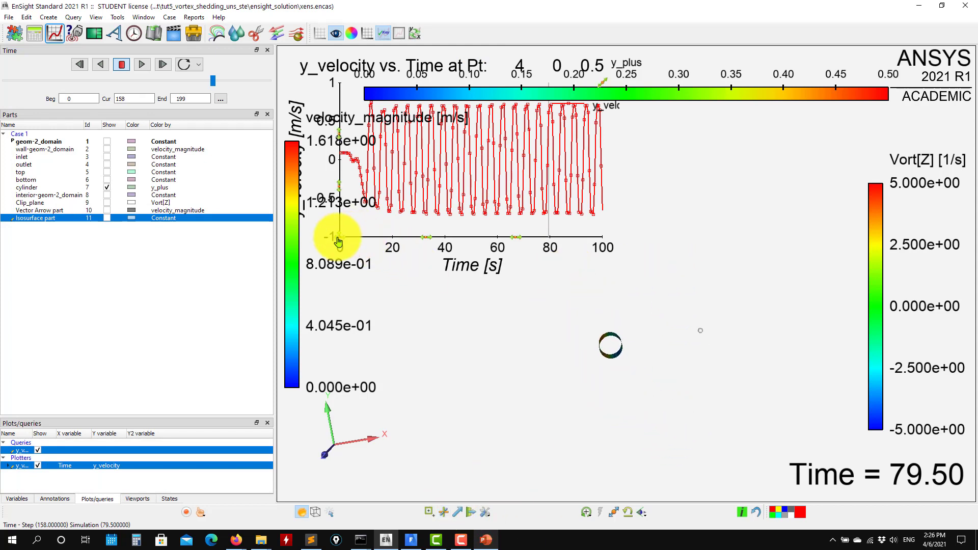
pyautogui.moveTo(338, 242); pyautogui.dragTo(490, 290)
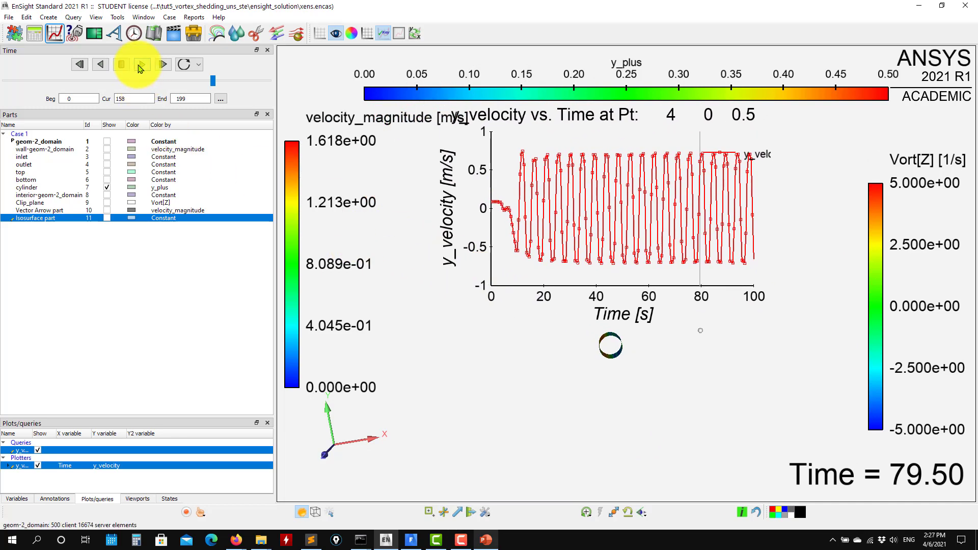
pyautogui.click(141, 66)
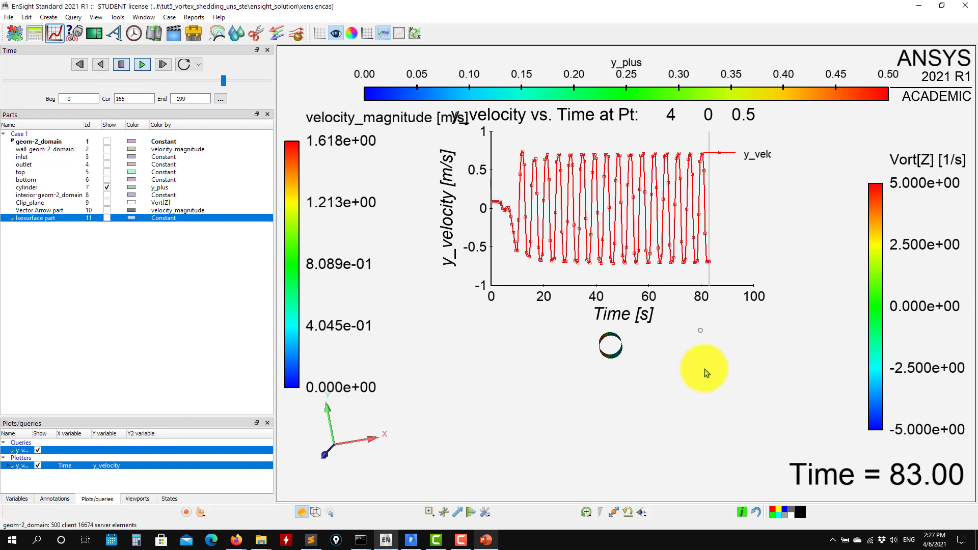
# - Display the line tool, place it in the wake just downstream of the cylinder, and show the clip plane
pyautogui.click(456, 512)
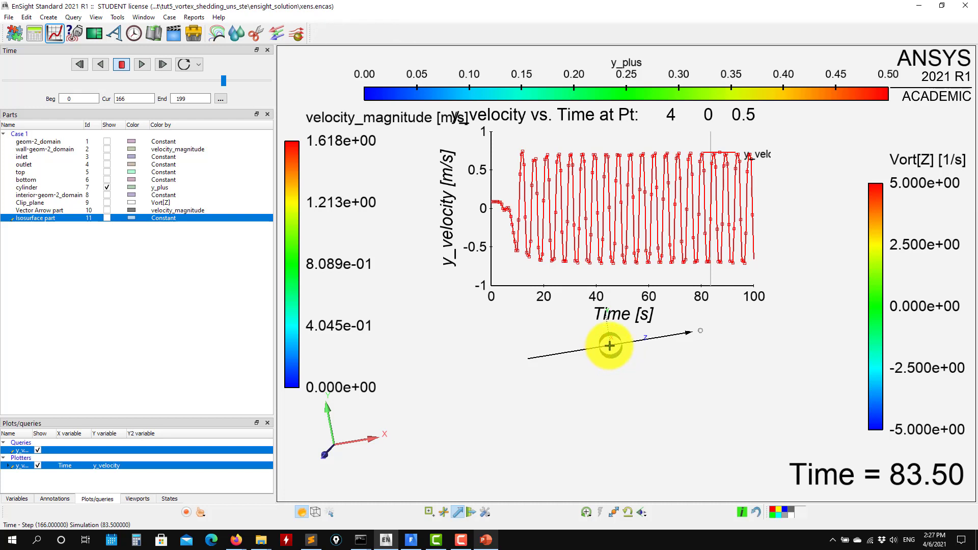
pyautogui.moveTo(610, 346); pyautogui.dragTo(716, 333)
pyautogui.moveTo(500, 375); pyautogui.dragTo(434, 371)
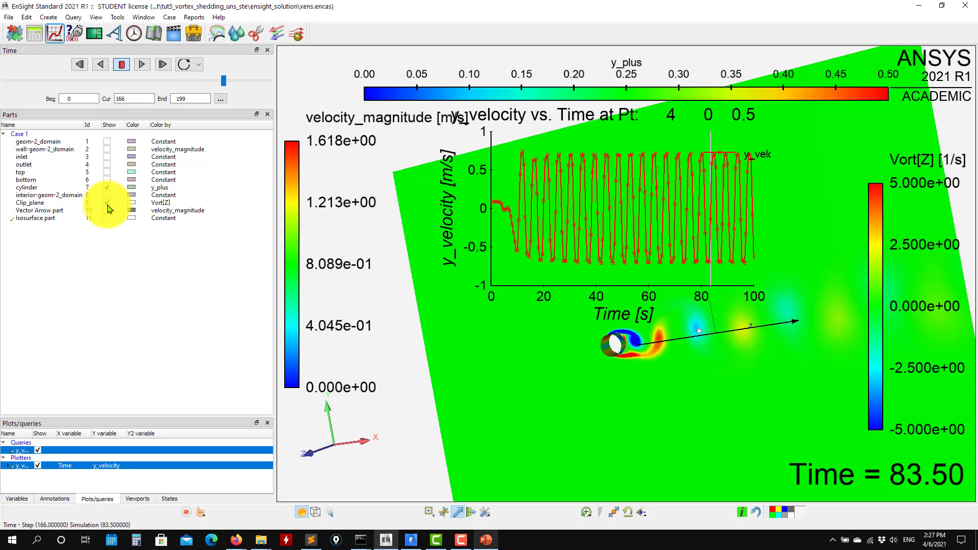
pyautogui.moveTo(421, 386); pyautogui.dragTo(645, 422)
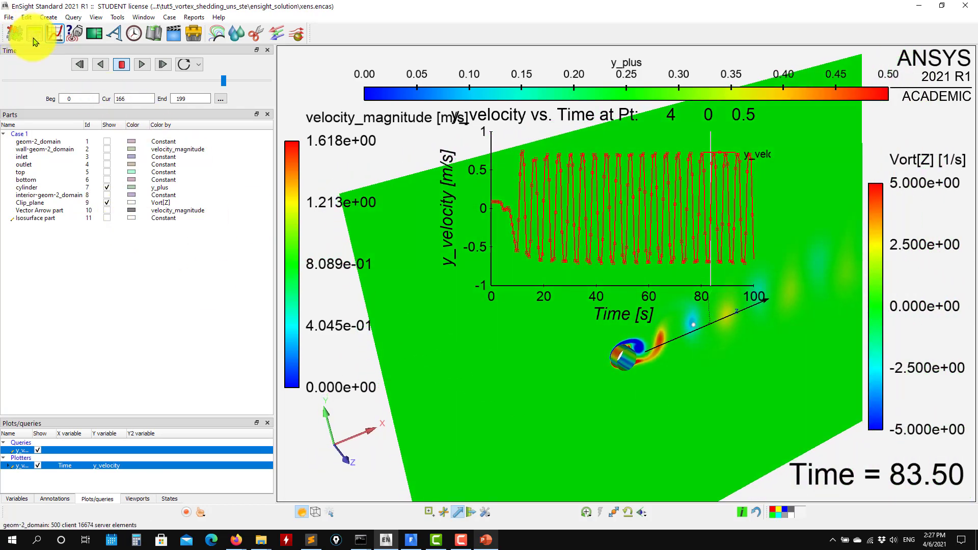
# - Examine the variables and math functions the calculator offers for building custom functions on the clip plane, and close the calculator
pyautogui.click(30, 202)
pyautogui.click(34, 33)
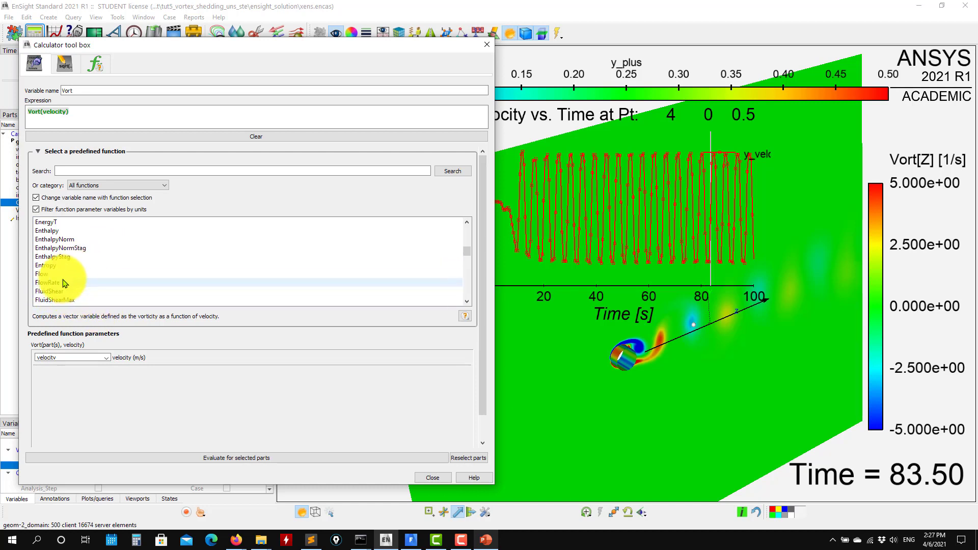
pyautogui.click(64, 68)
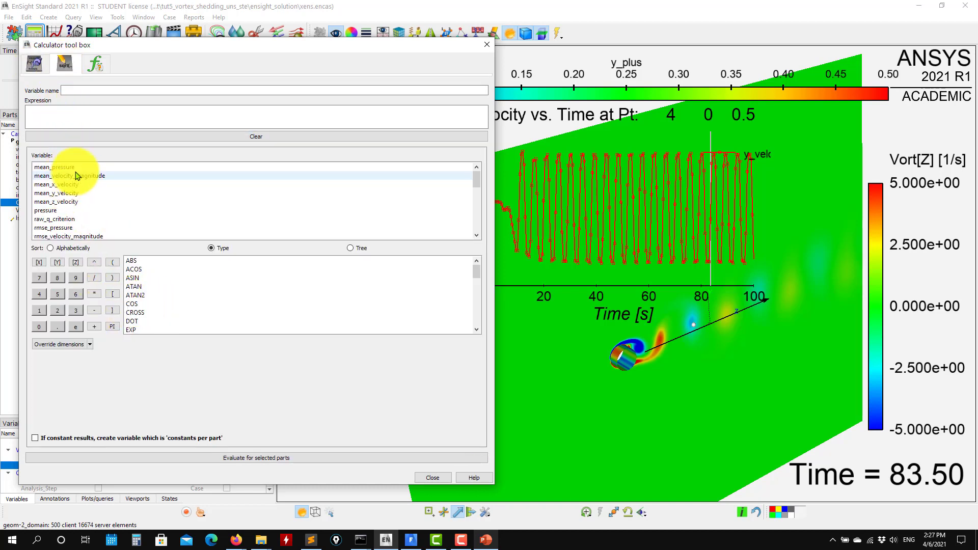
pyautogui.moveTo(476, 180); pyautogui.dragTo(476, 224)
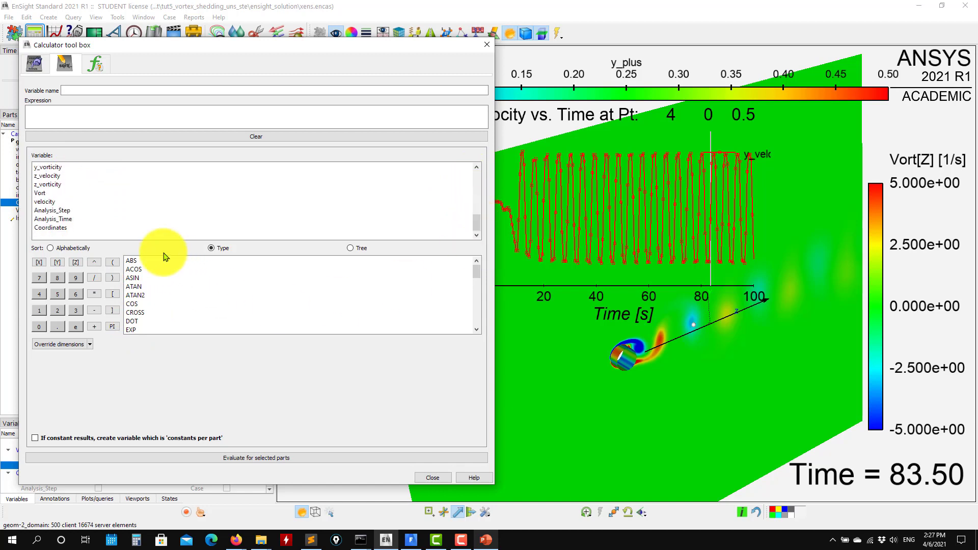
pyautogui.moveTo(476, 271); pyautogui.dragTo(17, 246)
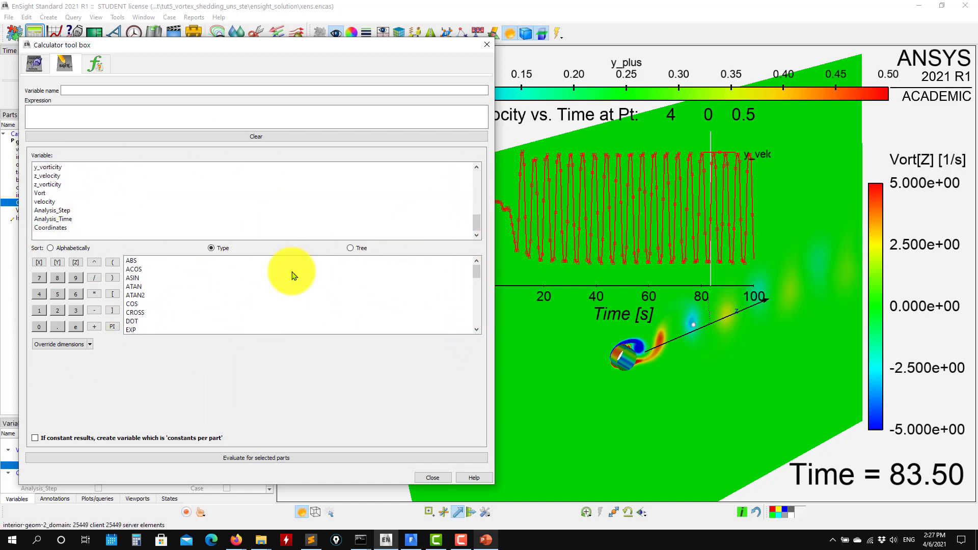
pyautogui.click(485, 46)
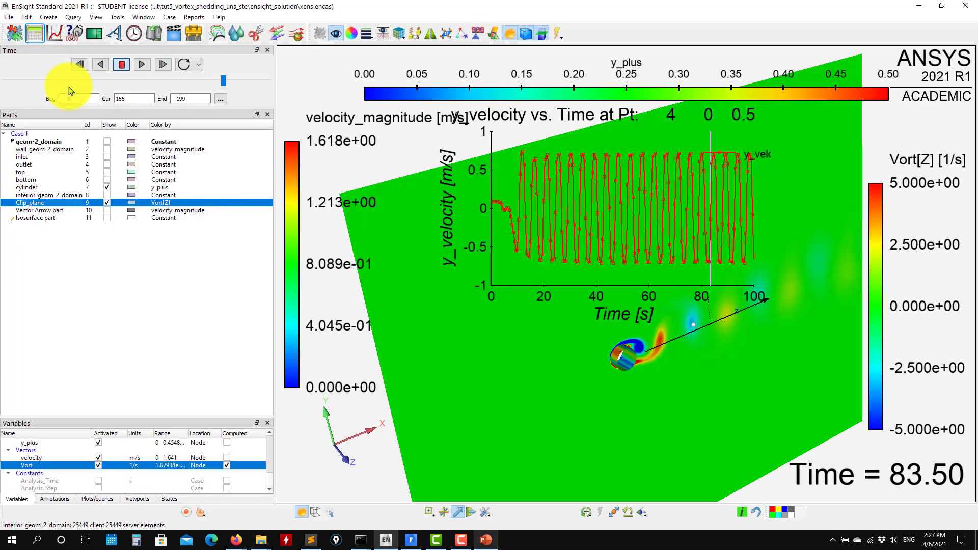
# - Move the y_velocity plot down so the cylinder and its wake on the clip plane stay uncovered
pyautogui.moveTo(499, 368); pyautogui.dragTo(447, 450)
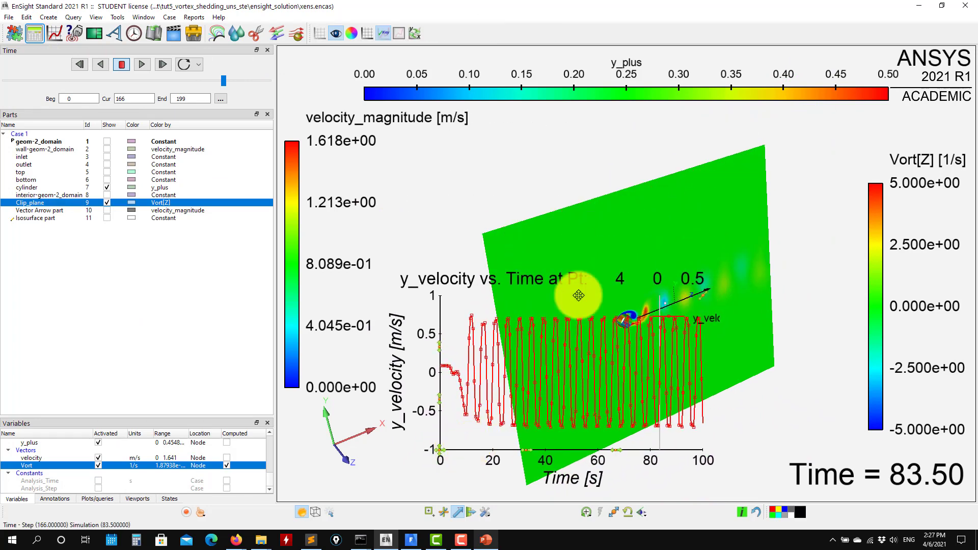
pyautogui.moveTo(595, 229); pyautogui.dragTo(509, 158)
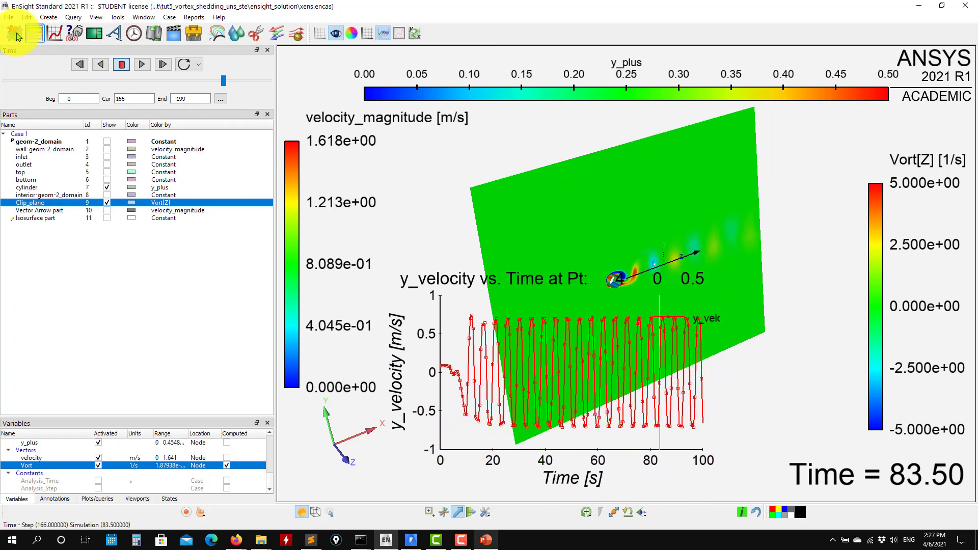
# - Set up an animation export in Microsoft AVI format with the file prefix testmovie in the Documents folder
pyautogui.moveTo(30, 74)
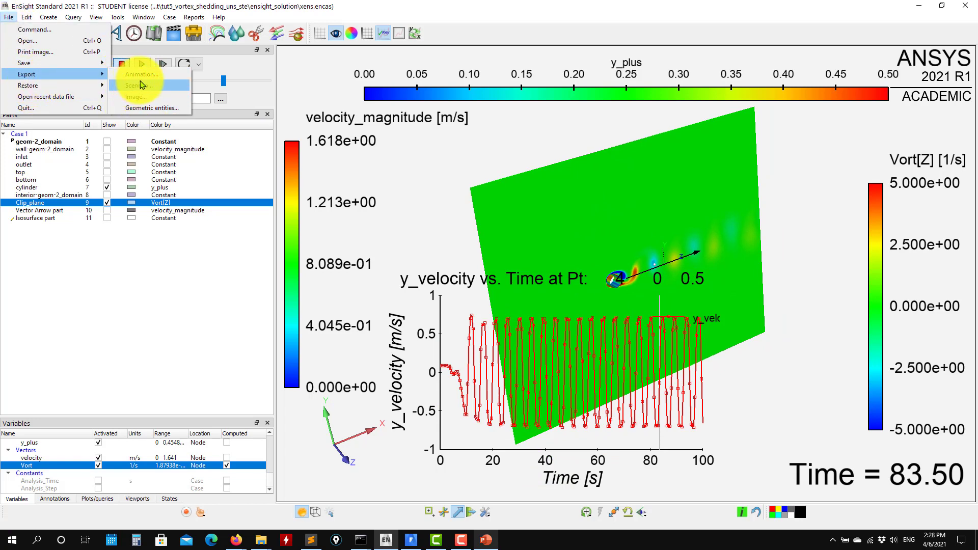
pyautogui.click(147, 75)
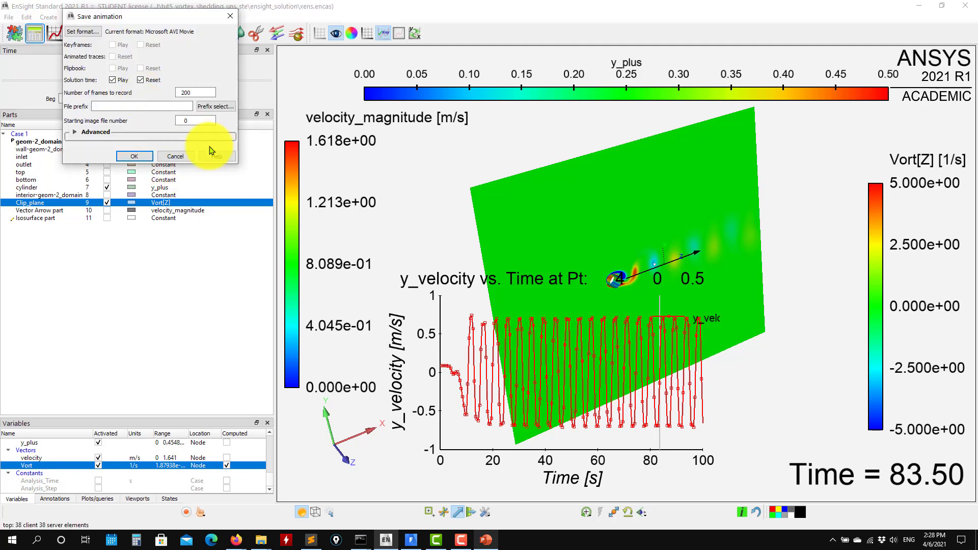
pyautogui.click(94, 34)
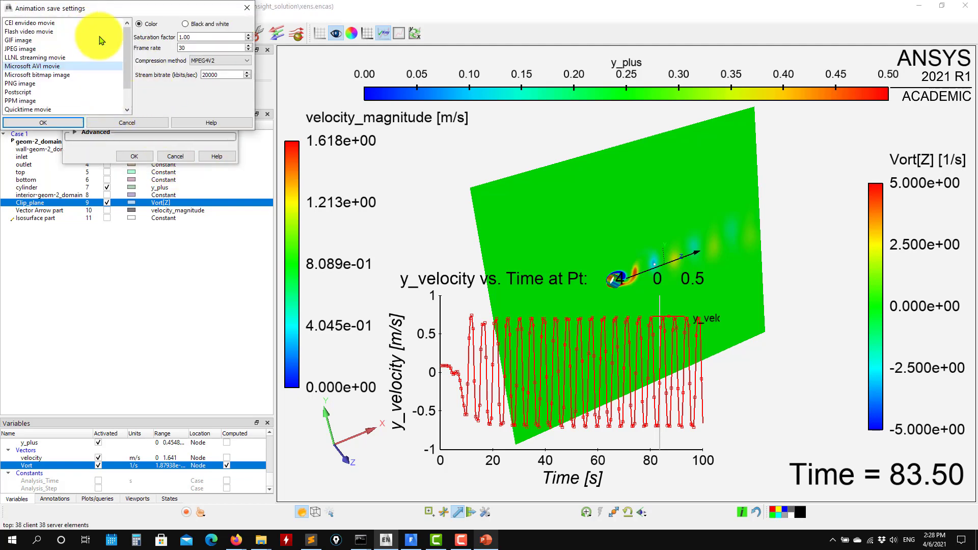
pyautogui.click(69, 123)
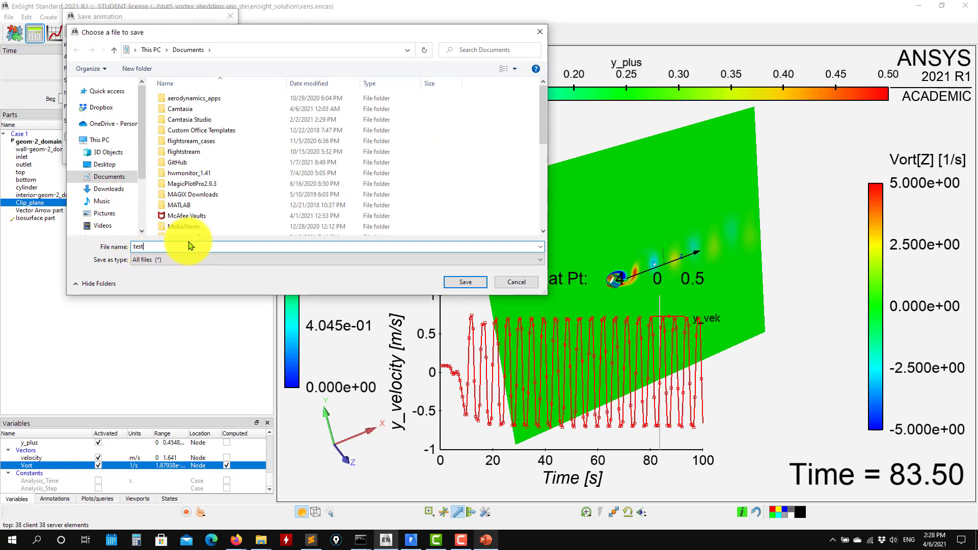
pyautogui.press('Return')
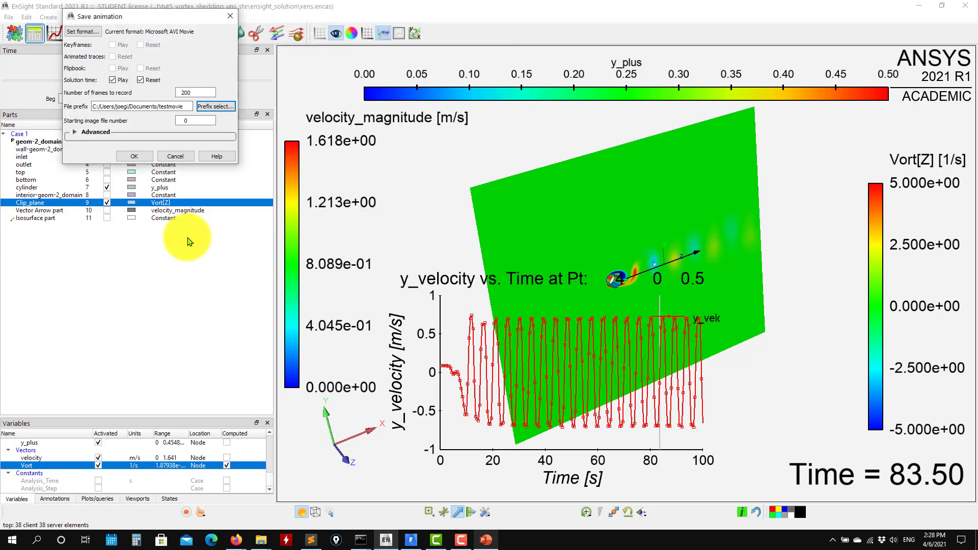
# - Set the animation's window size to HD 1080p, start recording, then cancel the recording and close the export settings
pyautogui.click(75, 133)
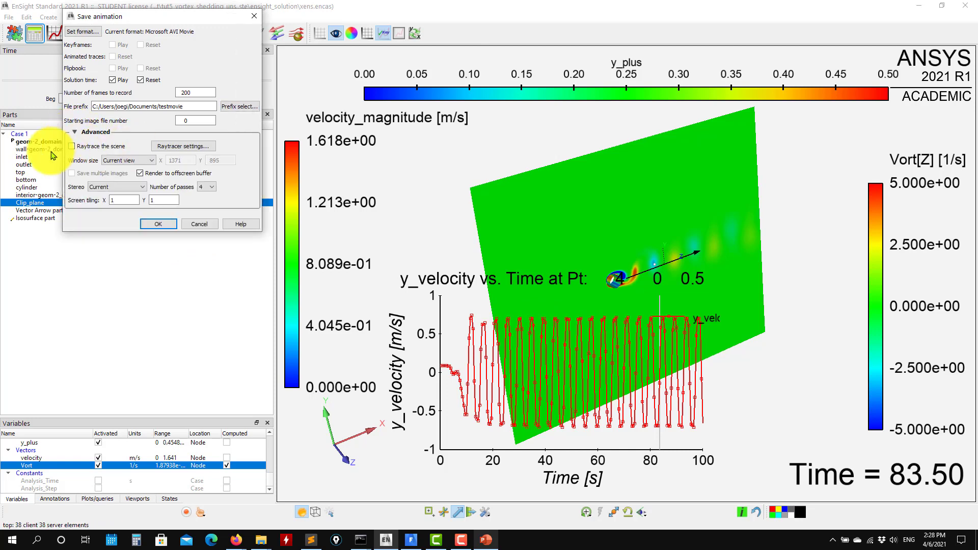
pyautogui.click(146, 162)
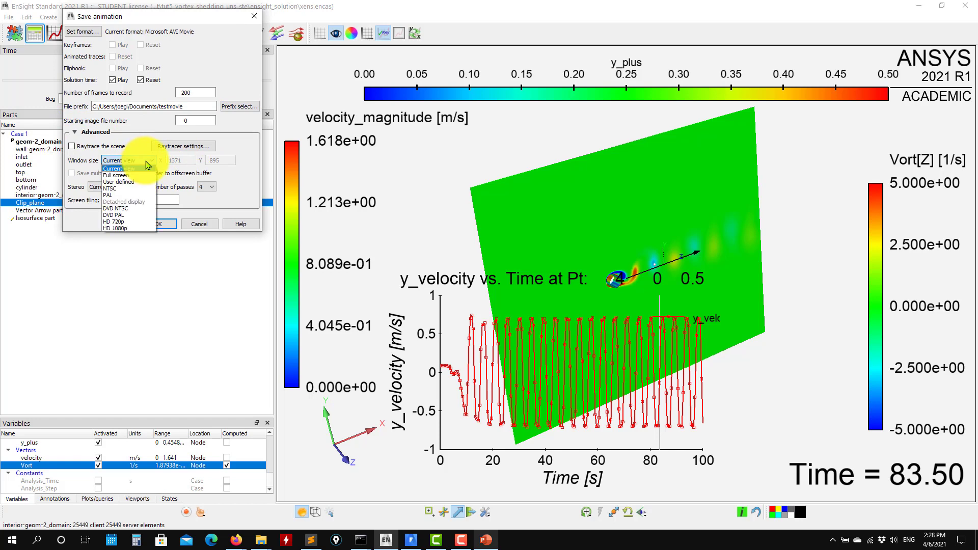
pyautogui.click(116, 229)
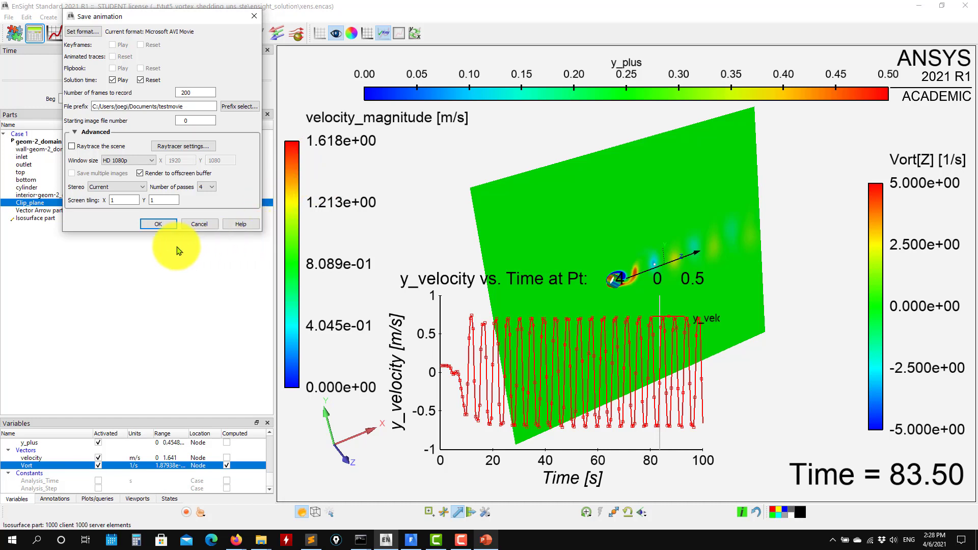
pyautogui.click(160, 226)
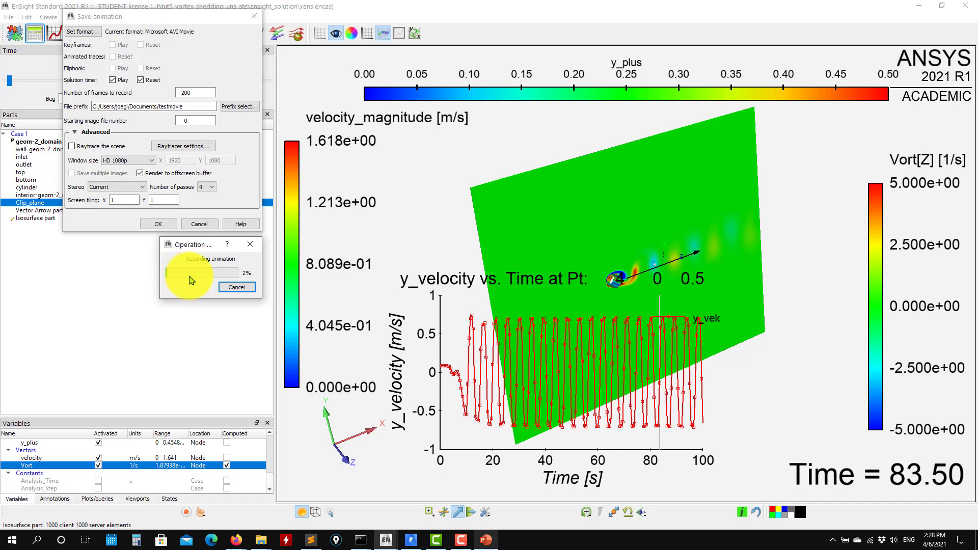
pyautogui.click(235, 288)
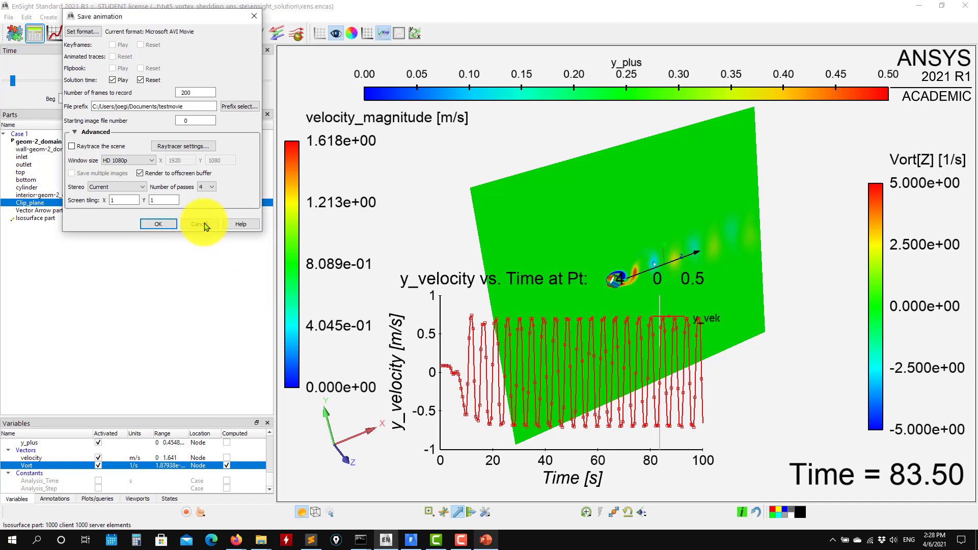
pyautogui.click(187, 227)
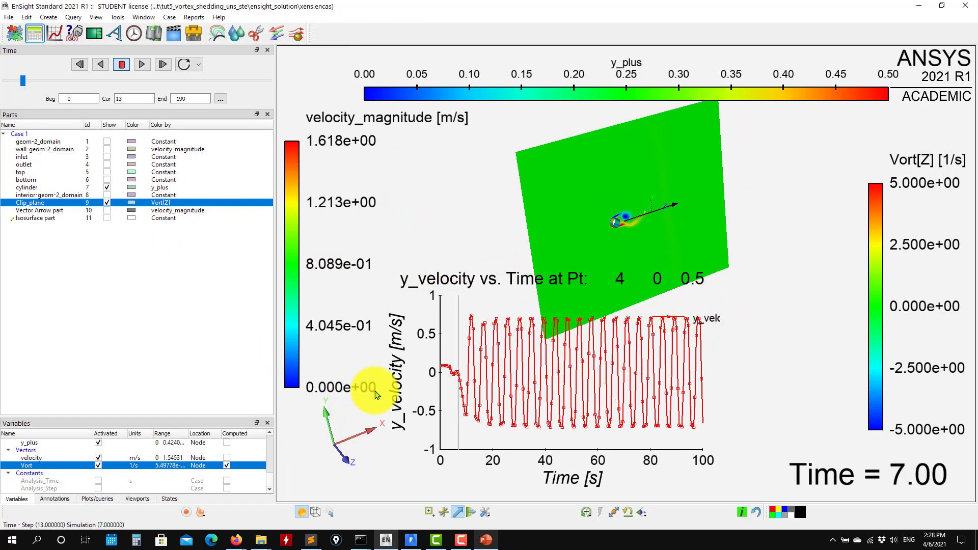
# - Switch to Fluent to view the velocity magnitude contours, then return to EnSight
pyautogui.click(410, 540)
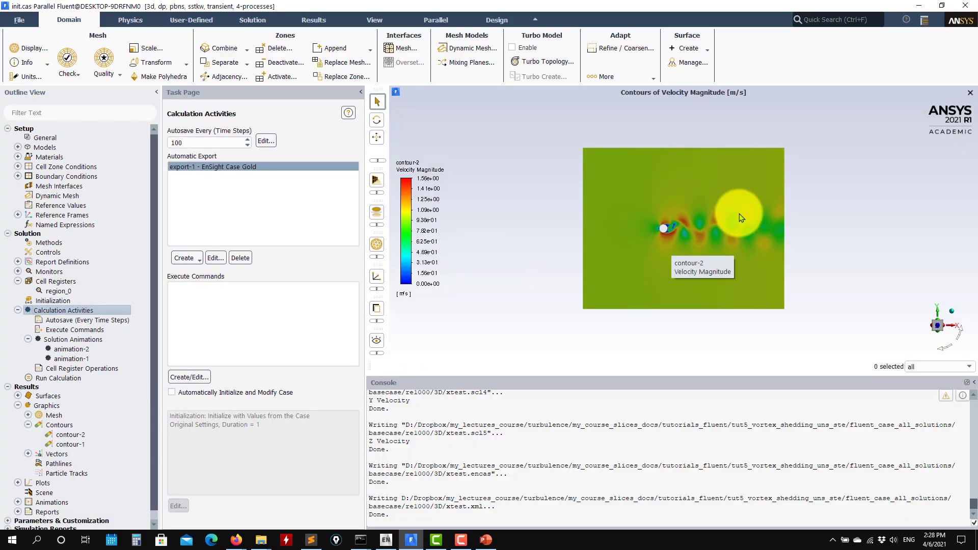
pyautogui.click(924, 7)
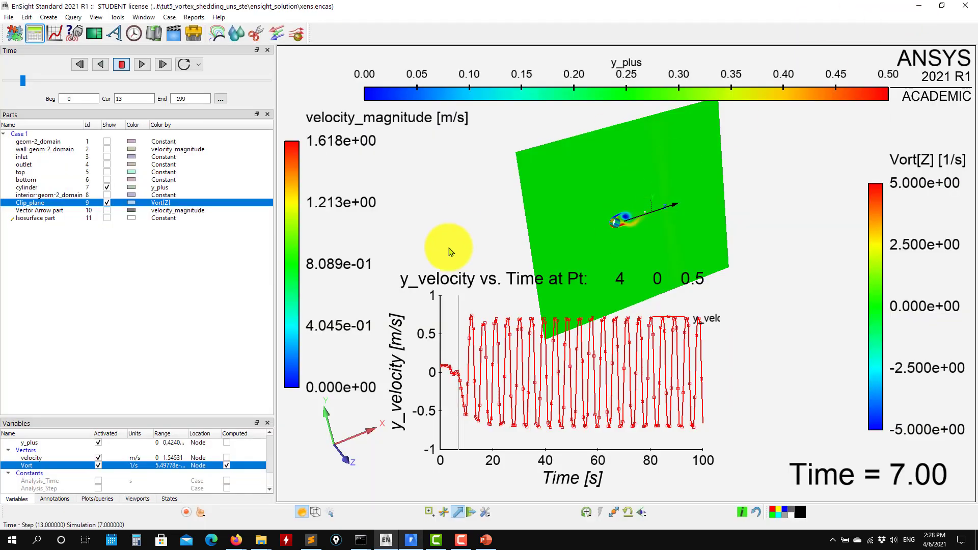
pyautogui.moveTo(448, 186); pyautogui.dragTo(485, 250)
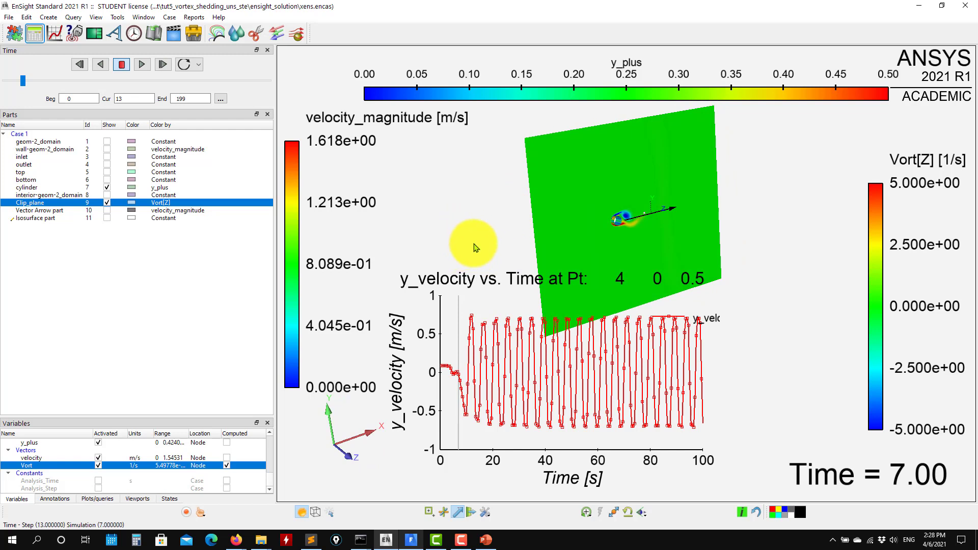
pyautogui.moveTo(744, 297); pyautogui.dragTo(748, 362, button='middle')
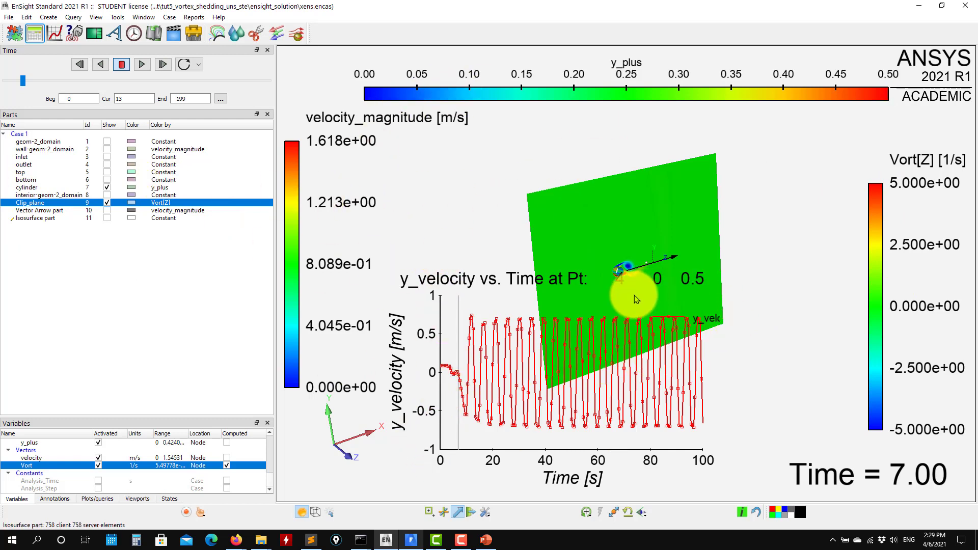
# - Save the current case's context to the file test.ctx in the Documents folder
pyautogui.click(9, 18)
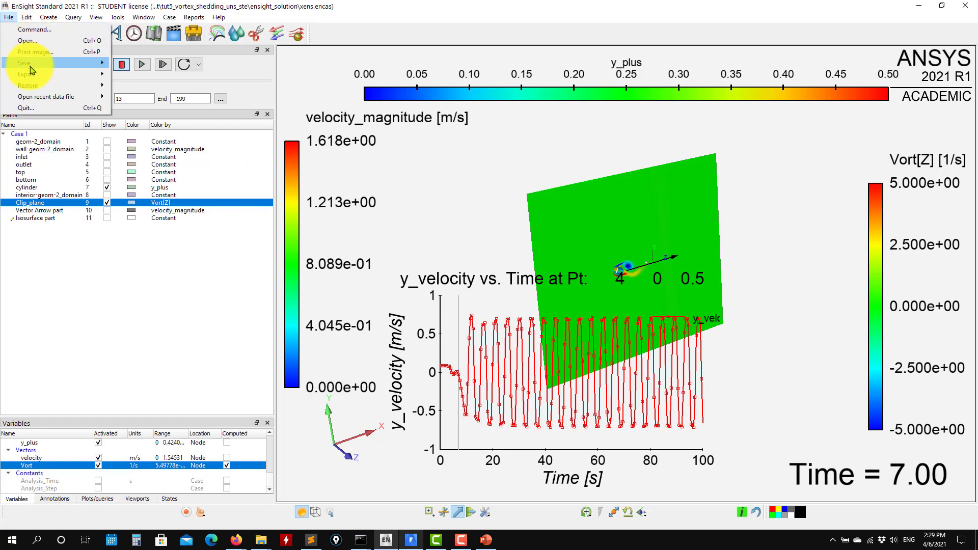
pyautogui.moveTo(56, 63)
pyautogui.click(132, 75)
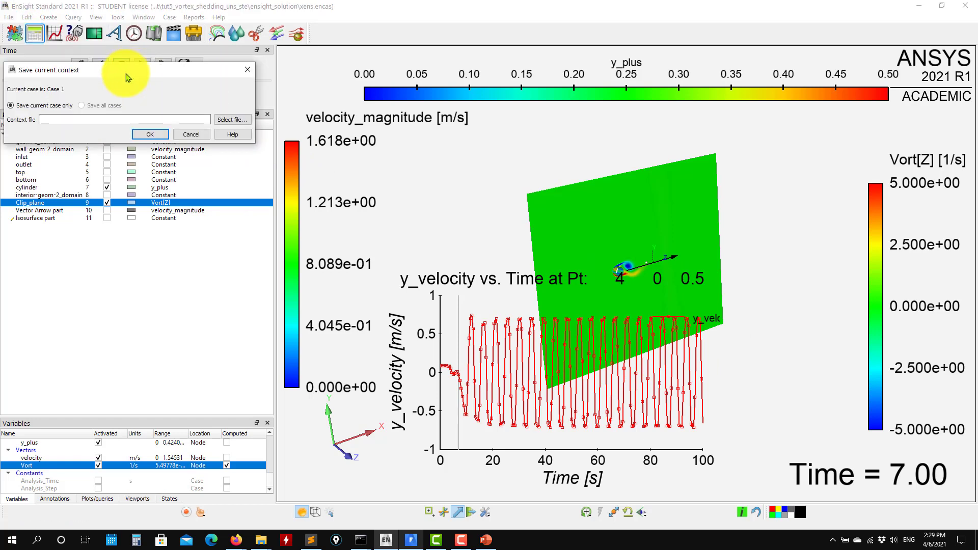
pyautogui.click(225, 119)
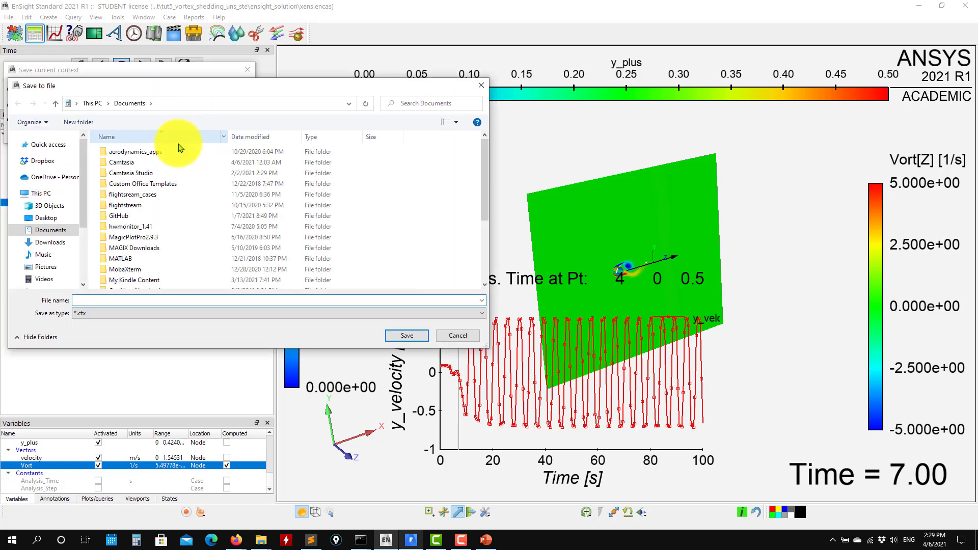
pyautogui.write('te')
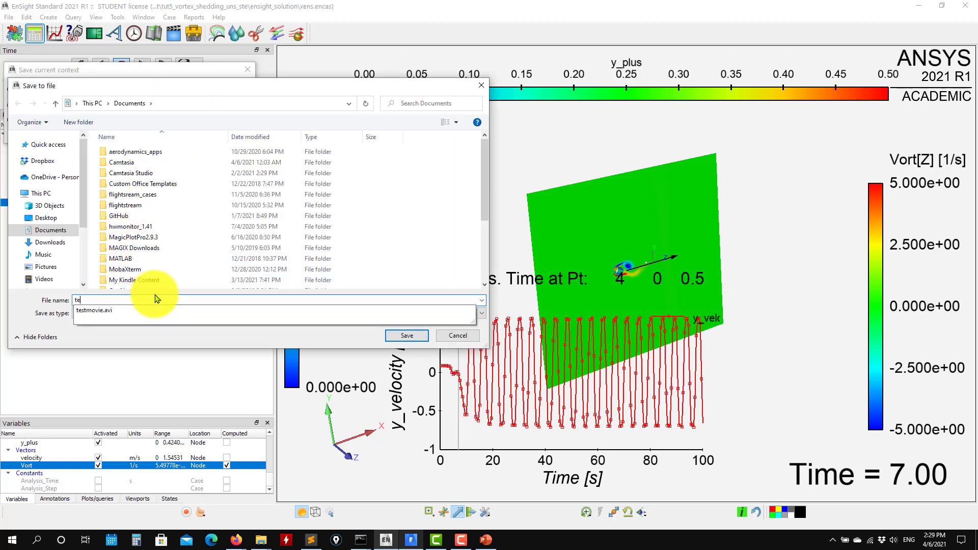
pyautogui.write('st')
pyautogui.press('Return')
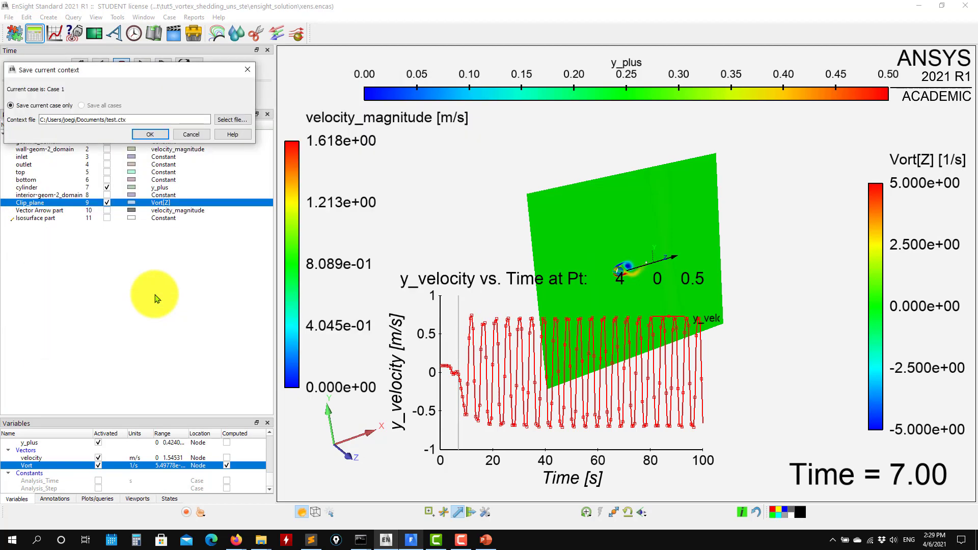
pyautogui.click(162, 139)
# - Check the Documents folder in File Explorer for the saved test.ctx context files and return to EnSight
pyautogui.moveTo(260, 539)
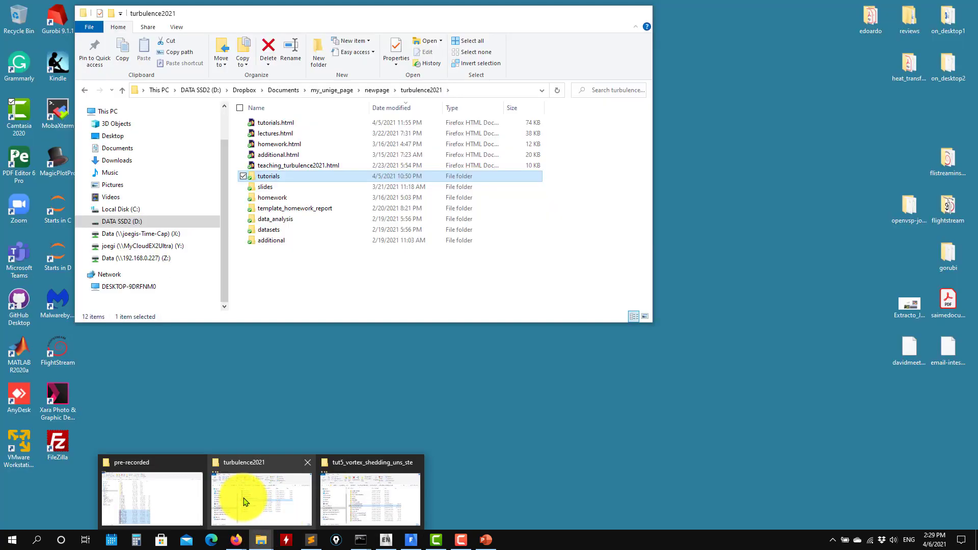
pyautogui.click(245, 502)
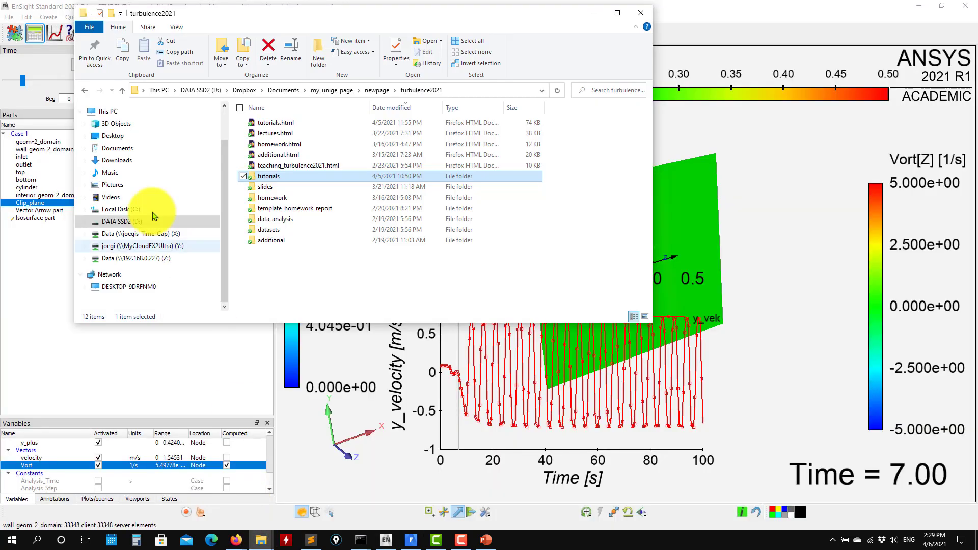
pyautogui.click(130, 149)
pyautogui.scroll(-6, 306, 227)
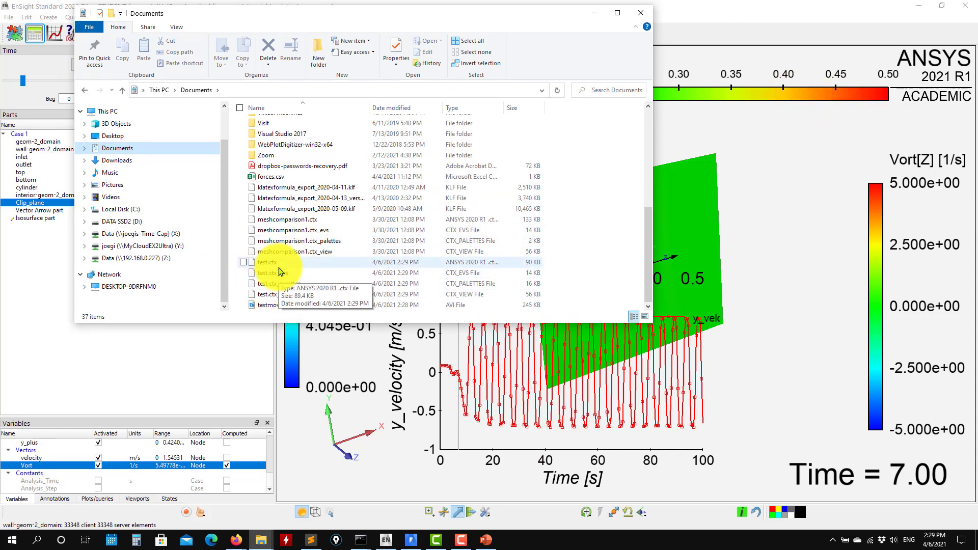
pyautogui.moveTo(387, 16); pyautogui.dragTo(637, 136)
pyautogui.click(9, 17)
pyautogui.click(9, 17)
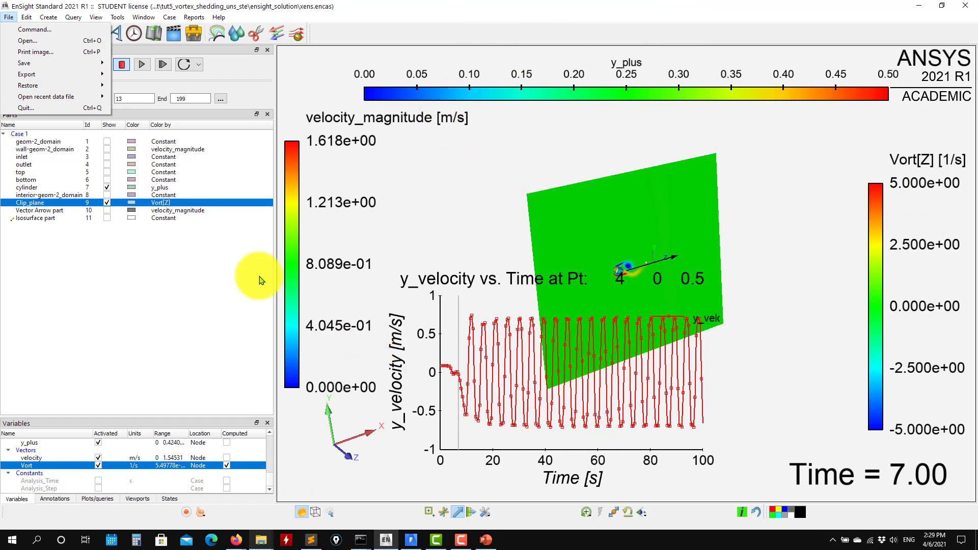
pyautogui.click(57, 344)
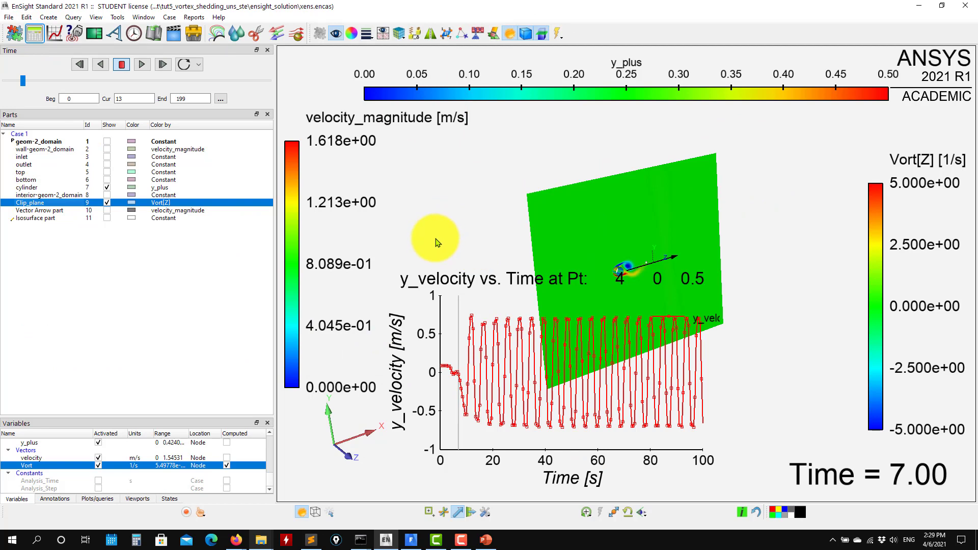
# - Hide the y_velocity time plot and the line tool in the graphics window, switching Clip_plane's visibility off and back on
pyautogui.moveTo(718, 243); pyautogui.dragTo(683, 261)
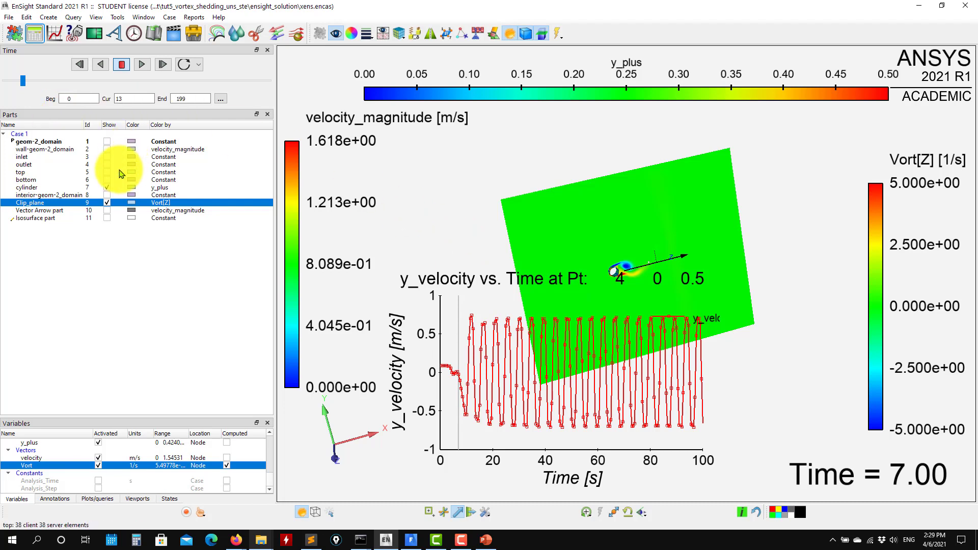
pyautogui.click(107, 203)
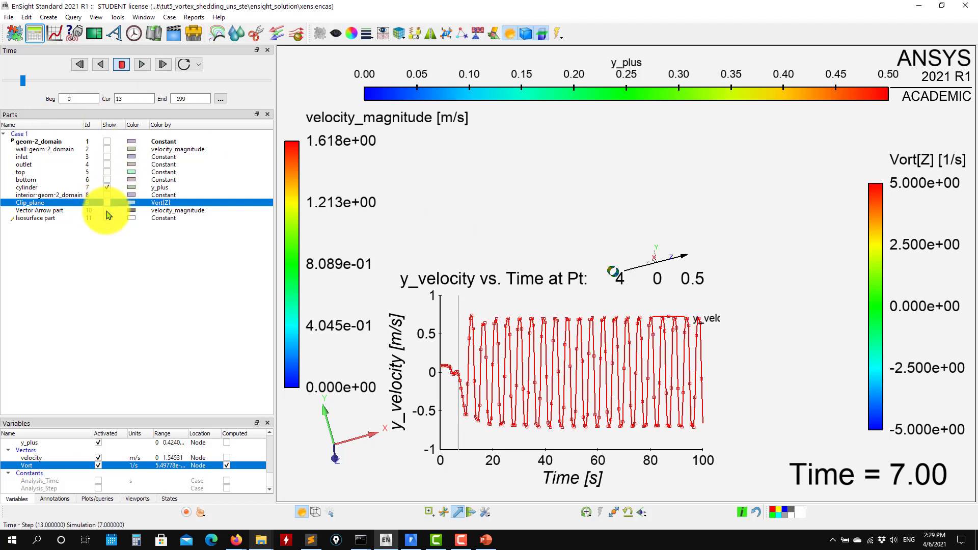
pyautogui.moveTo(146, 417); pyautogui.dragTo(156, 346)
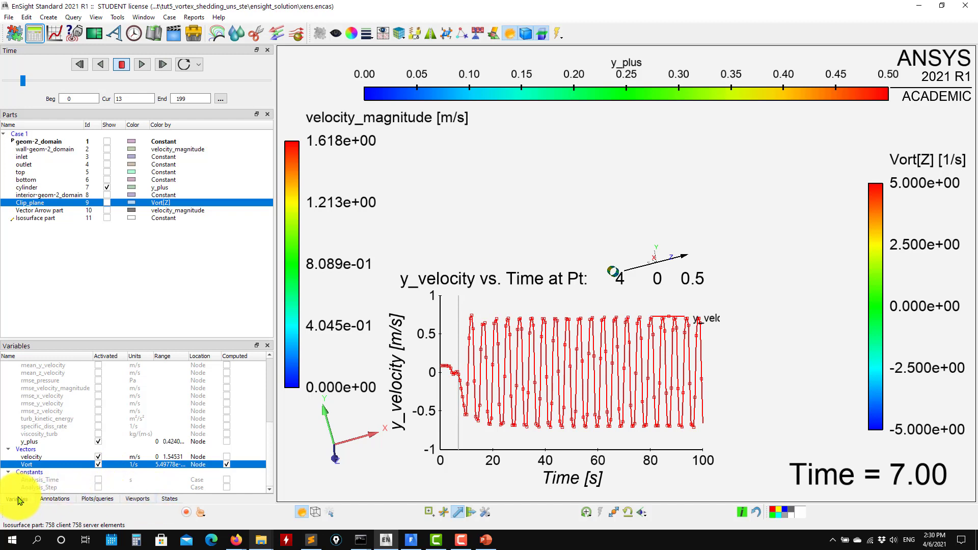
pyautogui.click(98, 499)
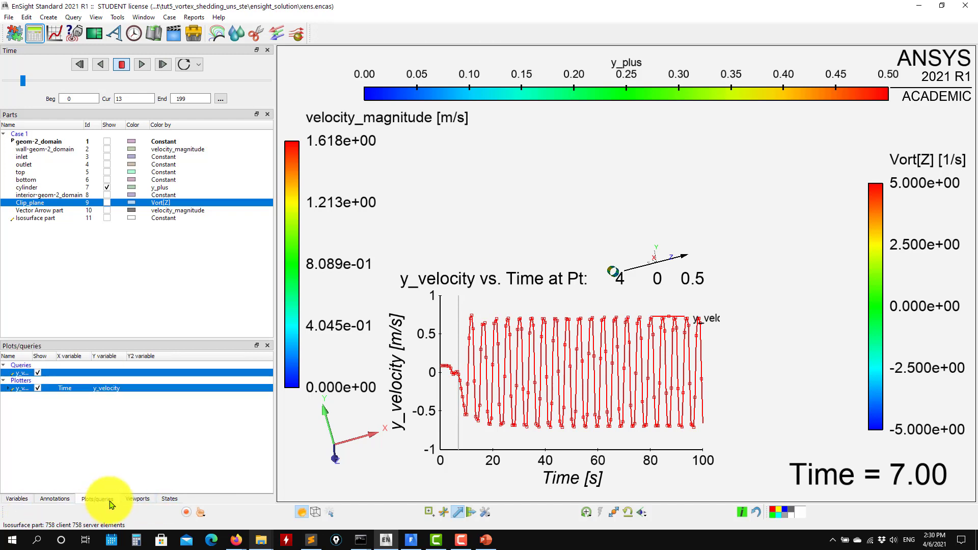
pyautogui.click(38, 388)
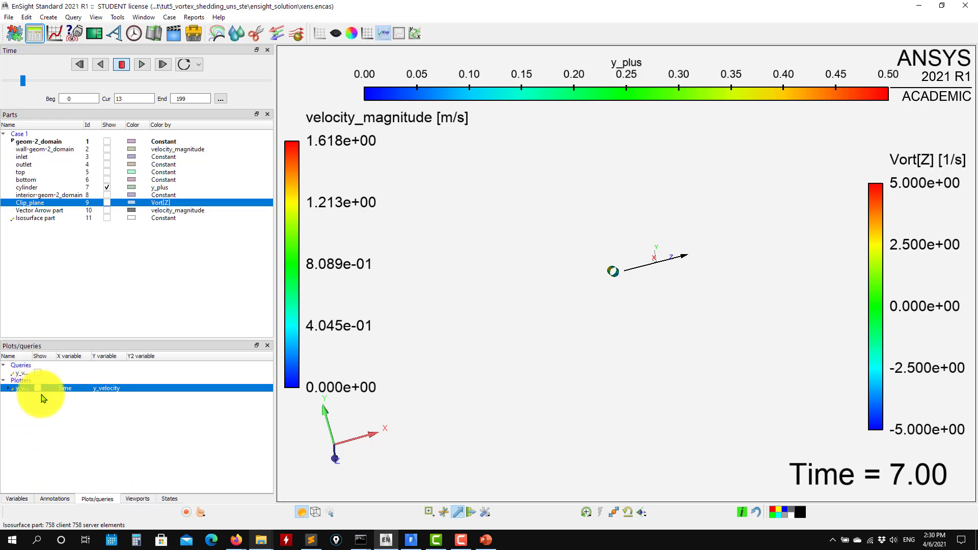
pyautogui.click(461, 513)
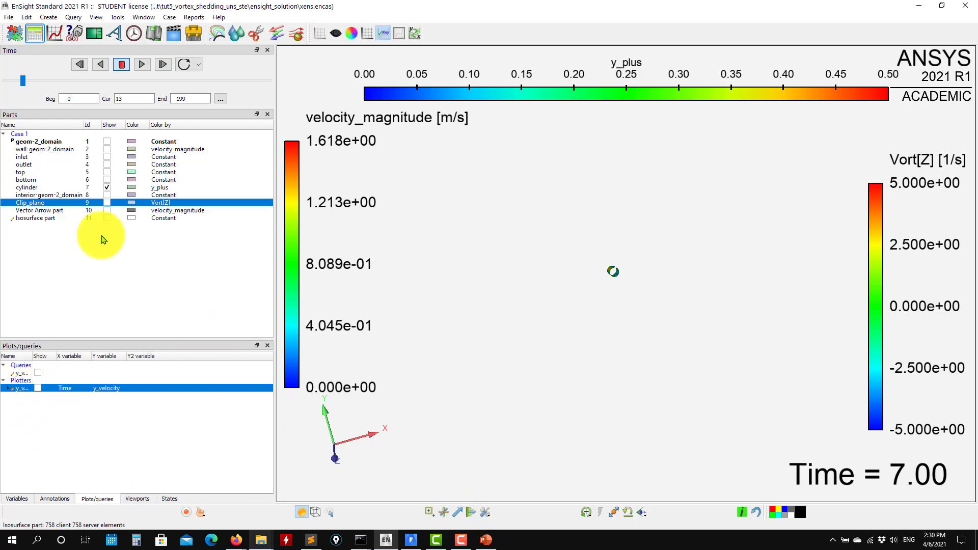
pyautogui.click(108, 203)
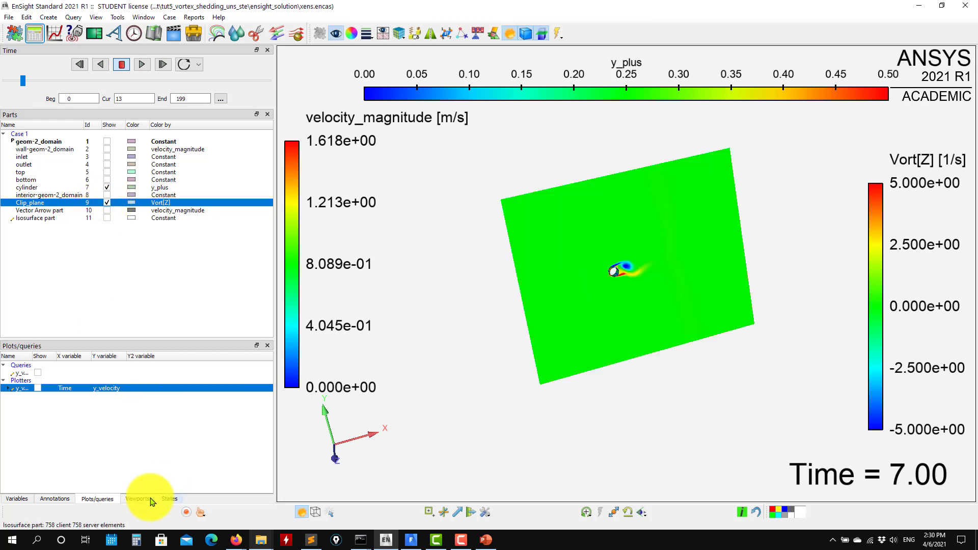
# - Hide the y_plus, velocity_magnitude and Vort[Z] legends from the graphics window
pyautogui.click(43, 499)
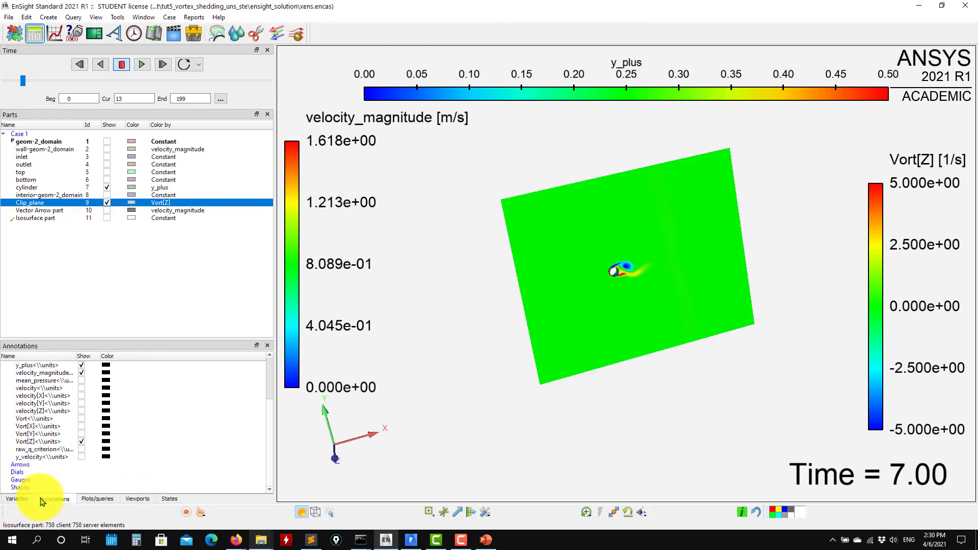
pyautogui.click(82, 410)
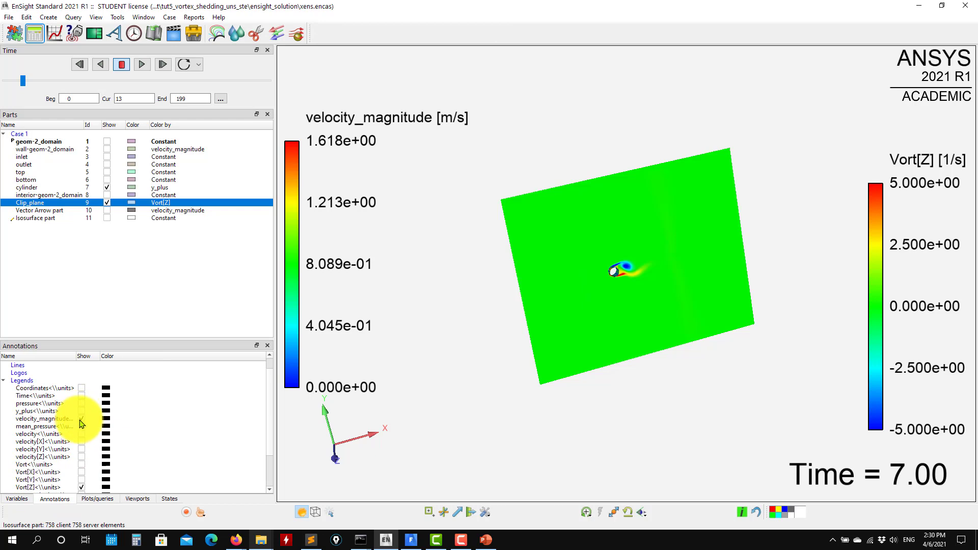
pyautogui.click(83, 418)
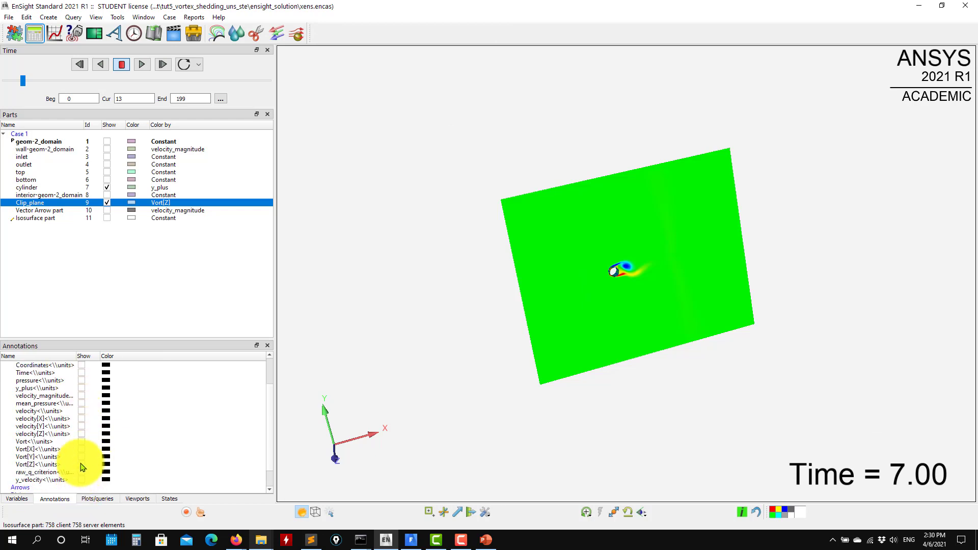
pyautogui.scroll(-2, 76, 461)
pyautogui.scroll(1, 637, 375)
pyautogui.scroll(3, 637, 375)
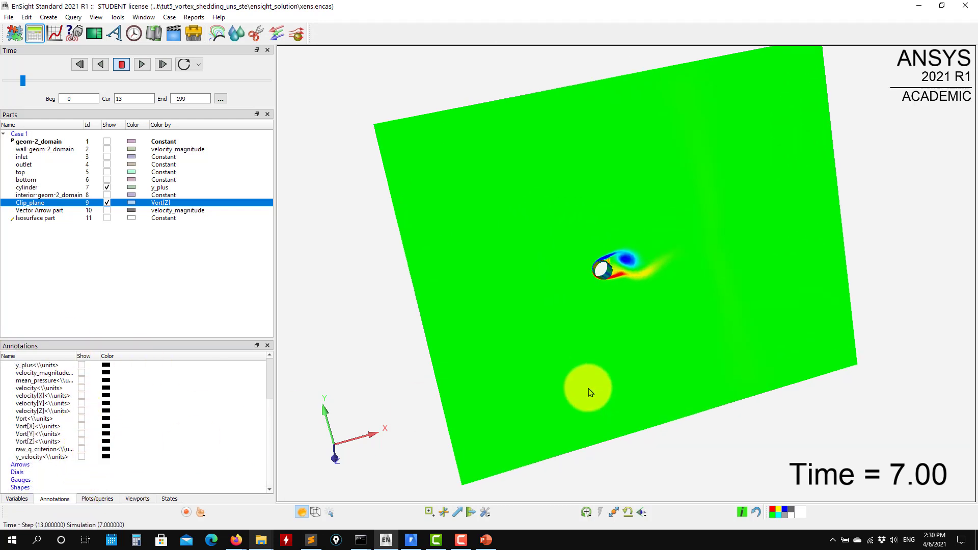
# - Split the graphics window into two side-by-side viewports
pyautogui.moveTo(530, 367); pyautogui.dragTo(585, 280)
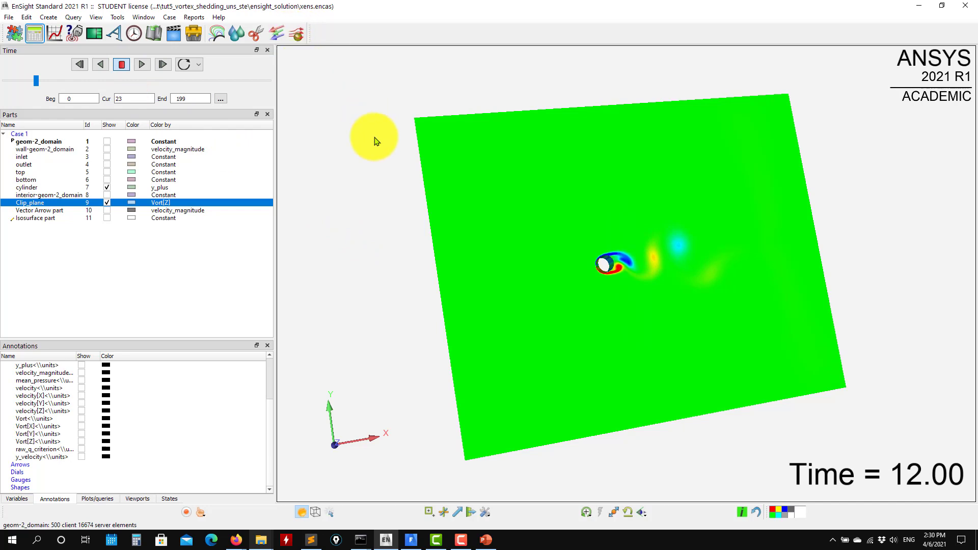
pyautogui.moveTo(395, 247); pyautogui.dragTo(380, 81)
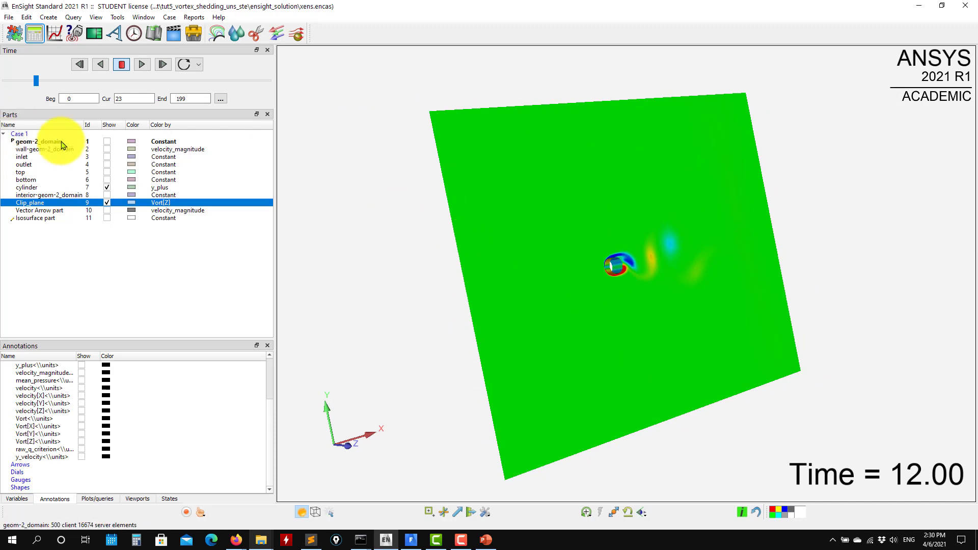
pyautogui.click(43, 142)
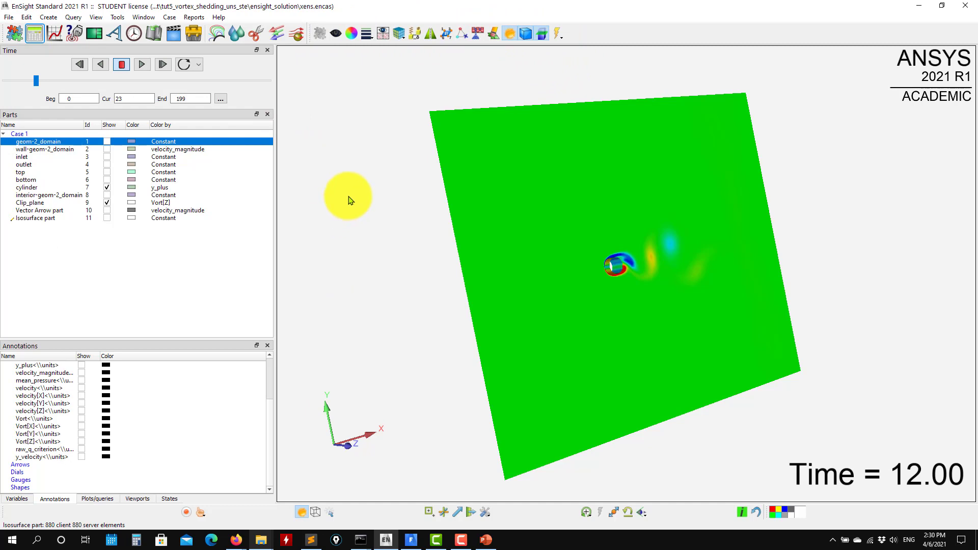
pyautogui.rightClick(348, 198)
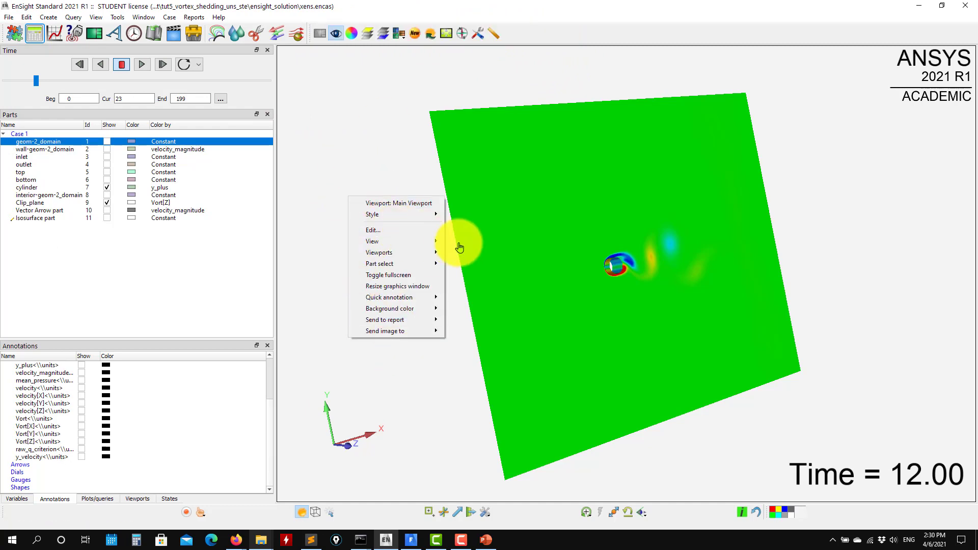
pyautogui.moveTo(392, 253)
pyautogui.click(465, 275)
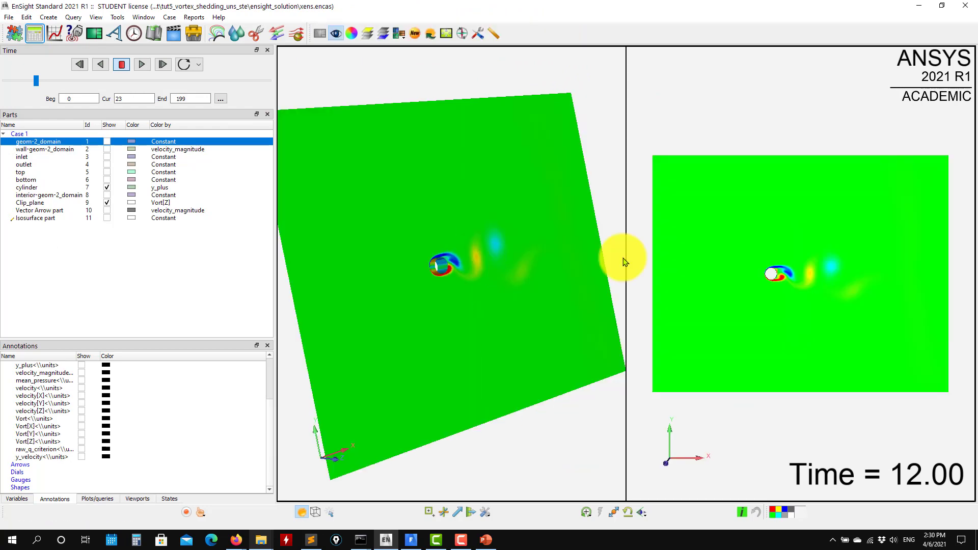
# - Rotate the vorticity clip plane and cylinder independently in each of the two viewports to compare different viewing angles
pyautogui.moveTo(499, 251); pyautogui.dragTo(592, 247)
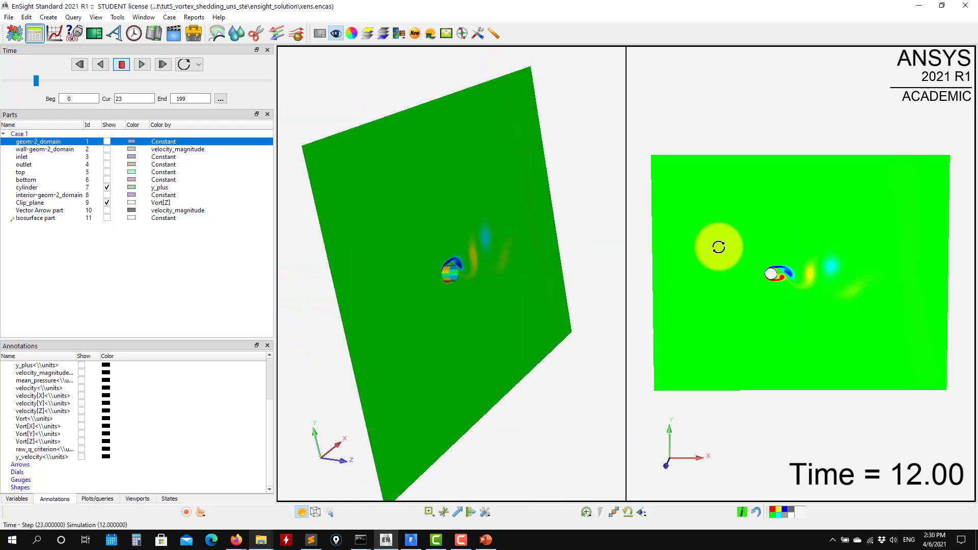
pyautogui.moveTo(718, 247); pyautogui.dragTo(688, 247)
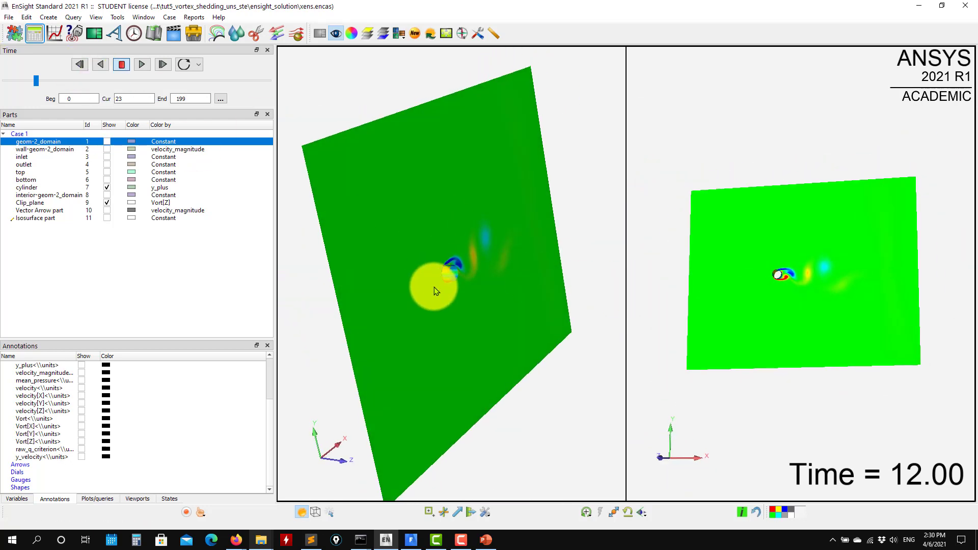
pyautogui.click(433, 304)
pyautogui.moveTo(433, 304); pyautogui.dragTo(624, 289)
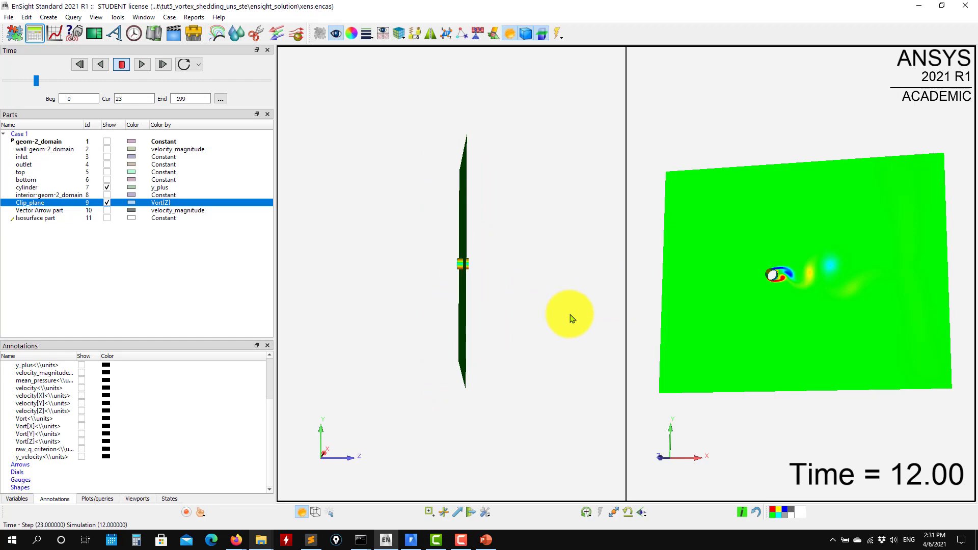
pyautogui.moveTo(571, 316); pyautogui.dragTo(427, 304)
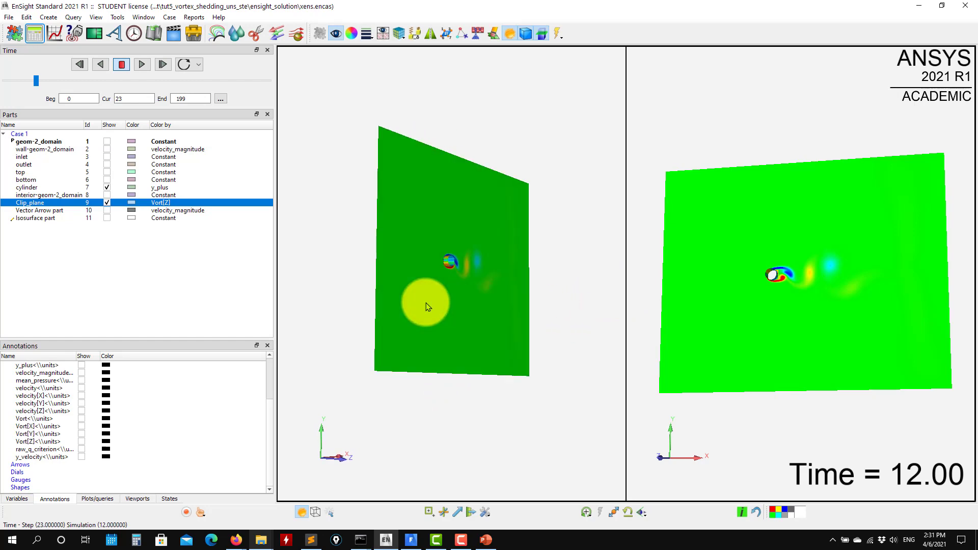